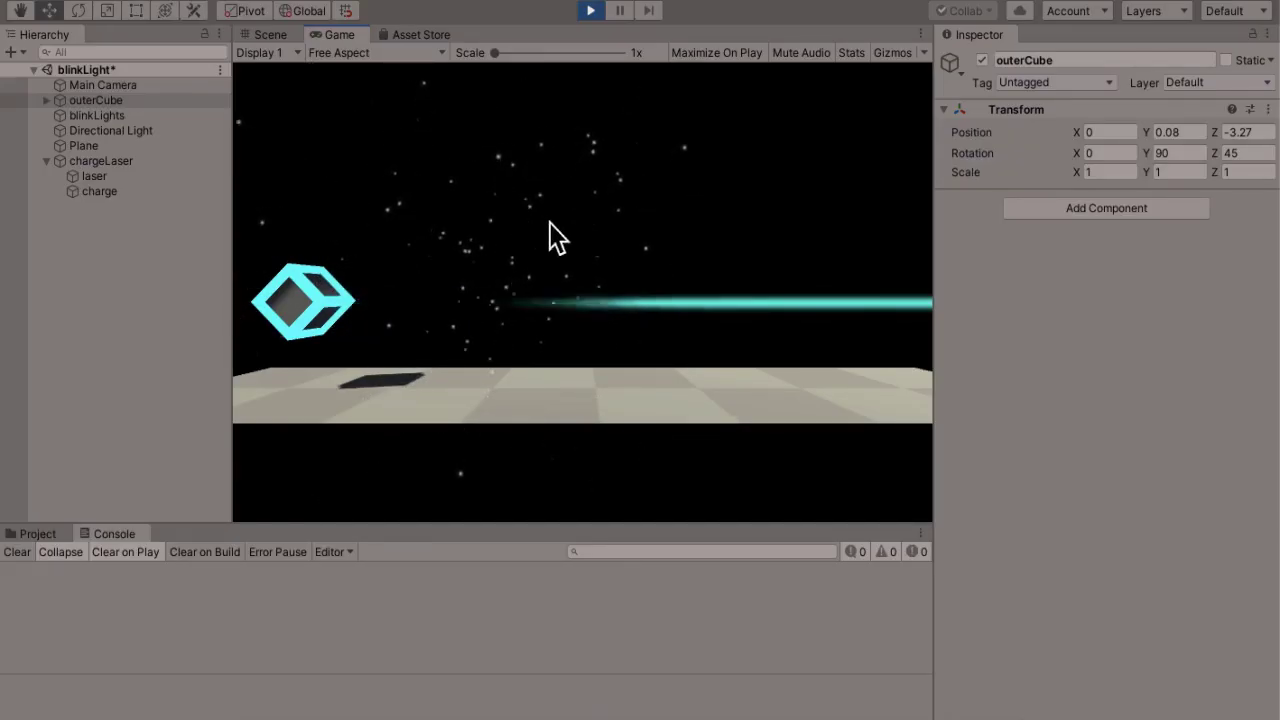
# Exit play mode and create a new empty GameObject, starting to name it chargeLser.
pyautogui.click(591, 11)
pyautogui.click(134, 160)
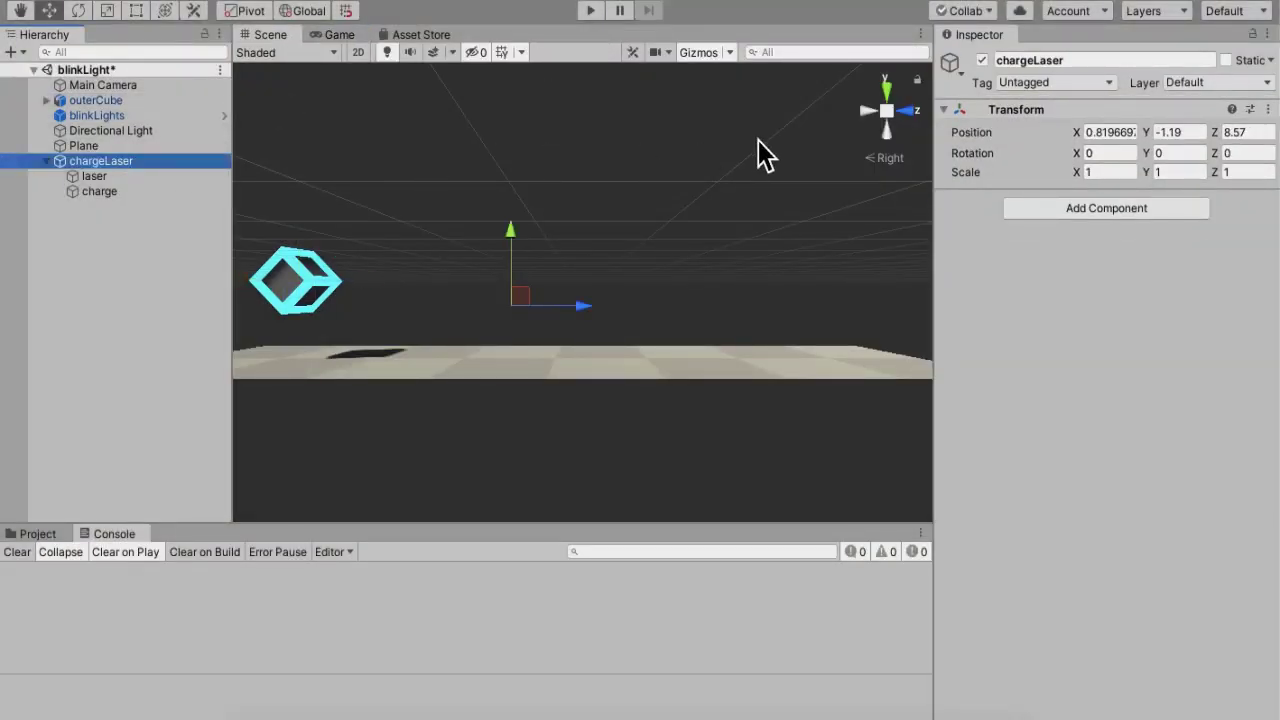
pyautogui.click(15, 51)
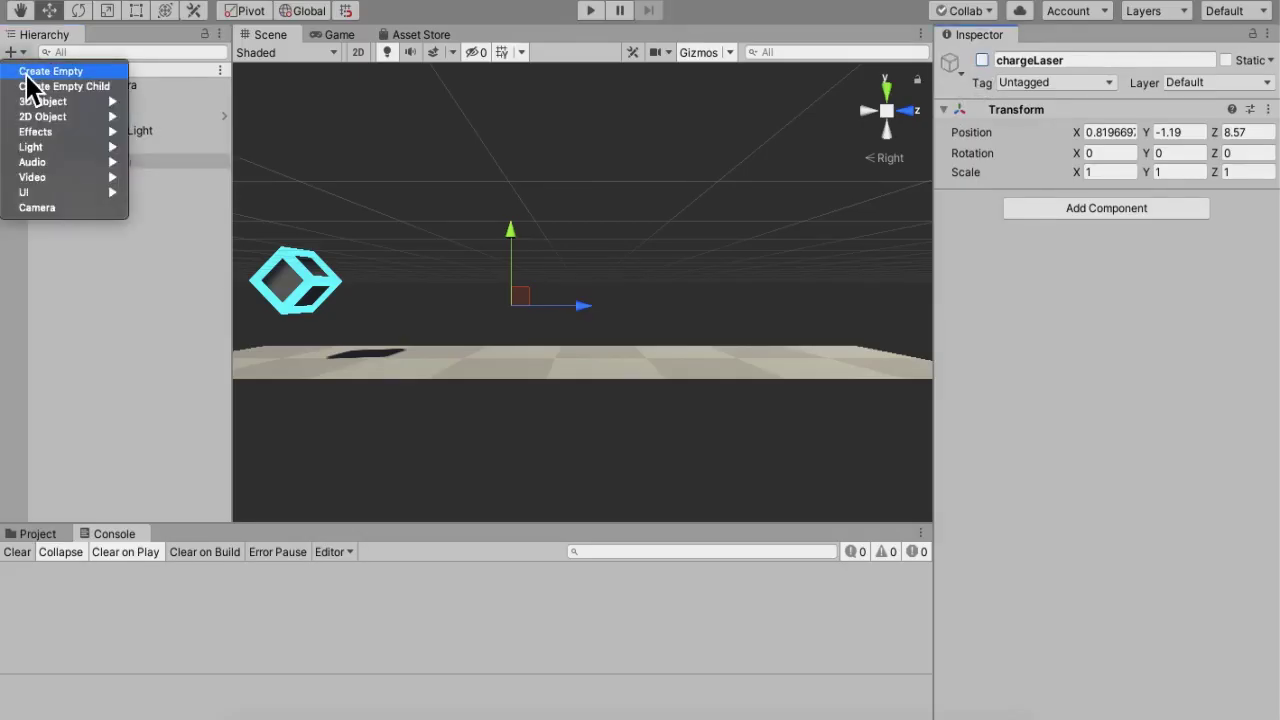
pyautogui.click(27, 73)
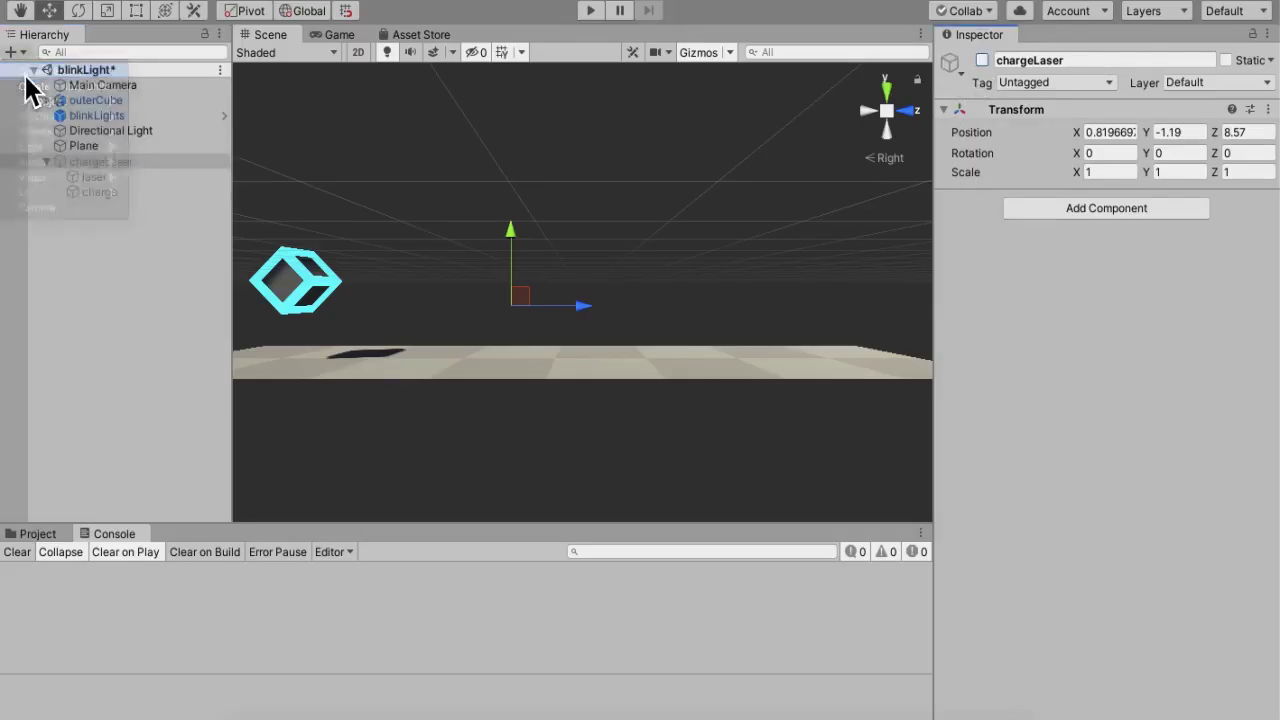
pyautogui.click(1079, 72)
pyautogui.write('chargeLser')
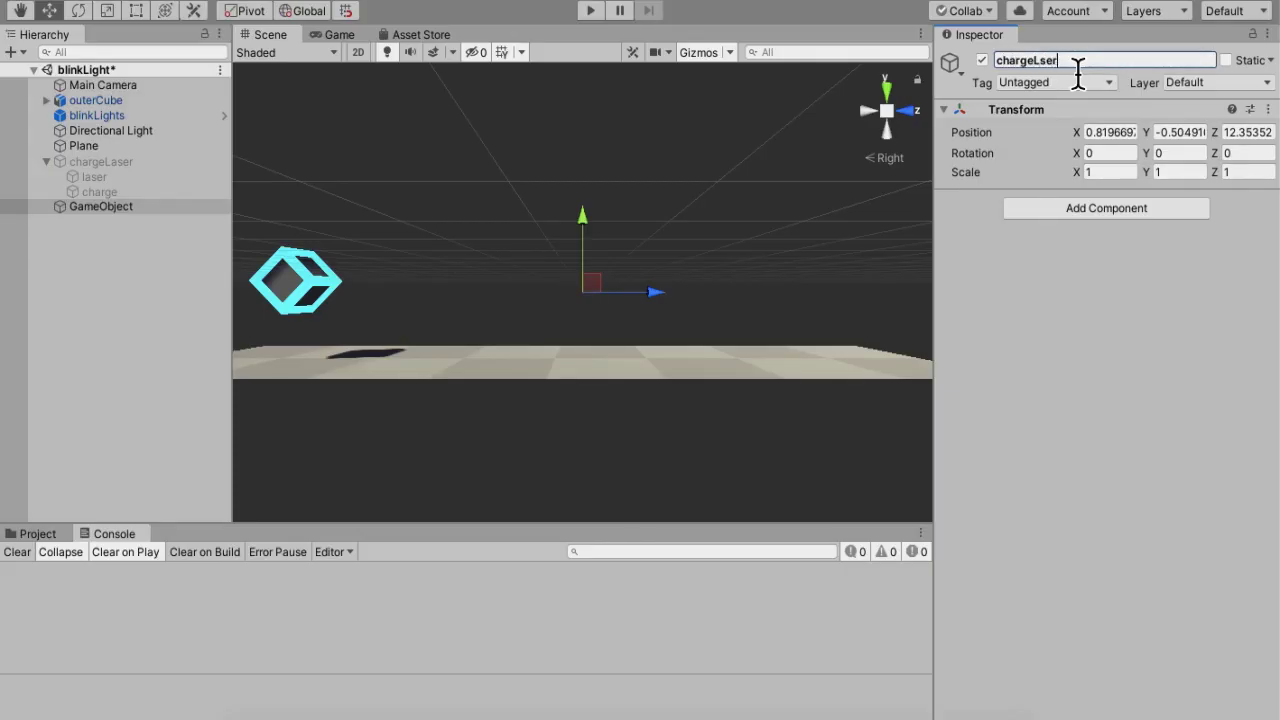
# Confirm the name chargeLser and add a Particle System child under it named laser.
pyautogui.click(143, 254)
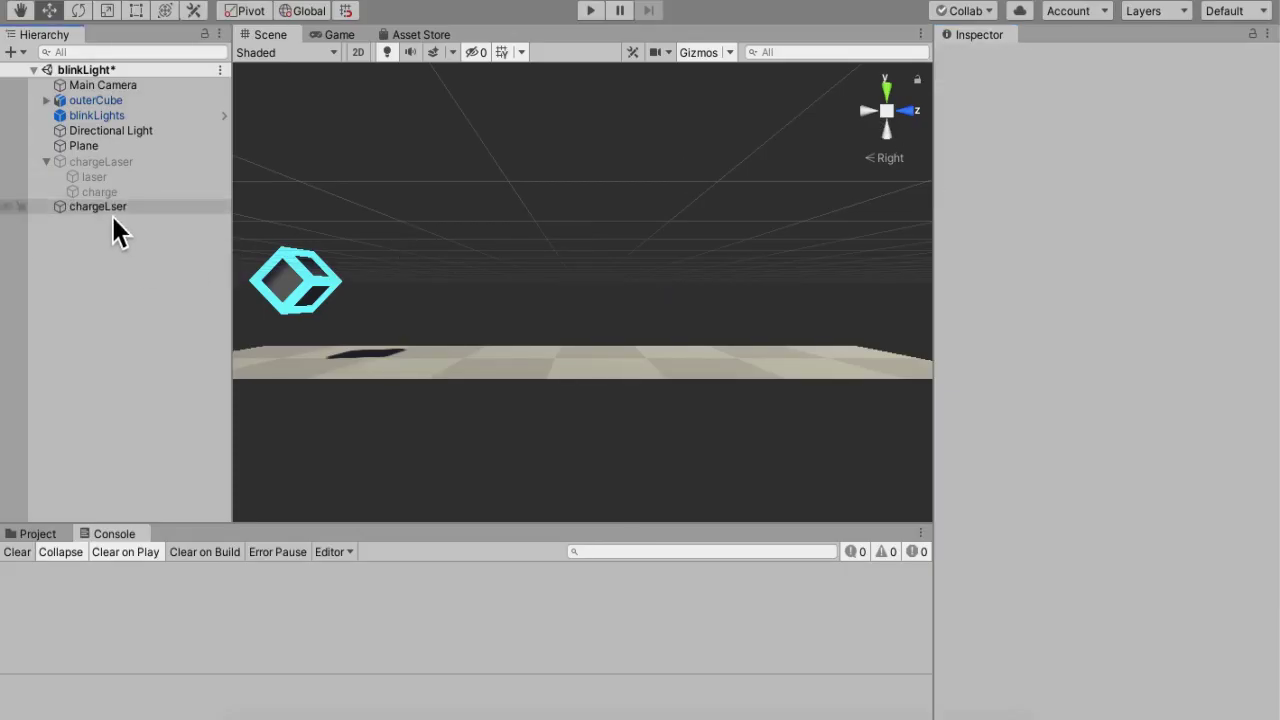
pyautogui.rightClick(108, 229)
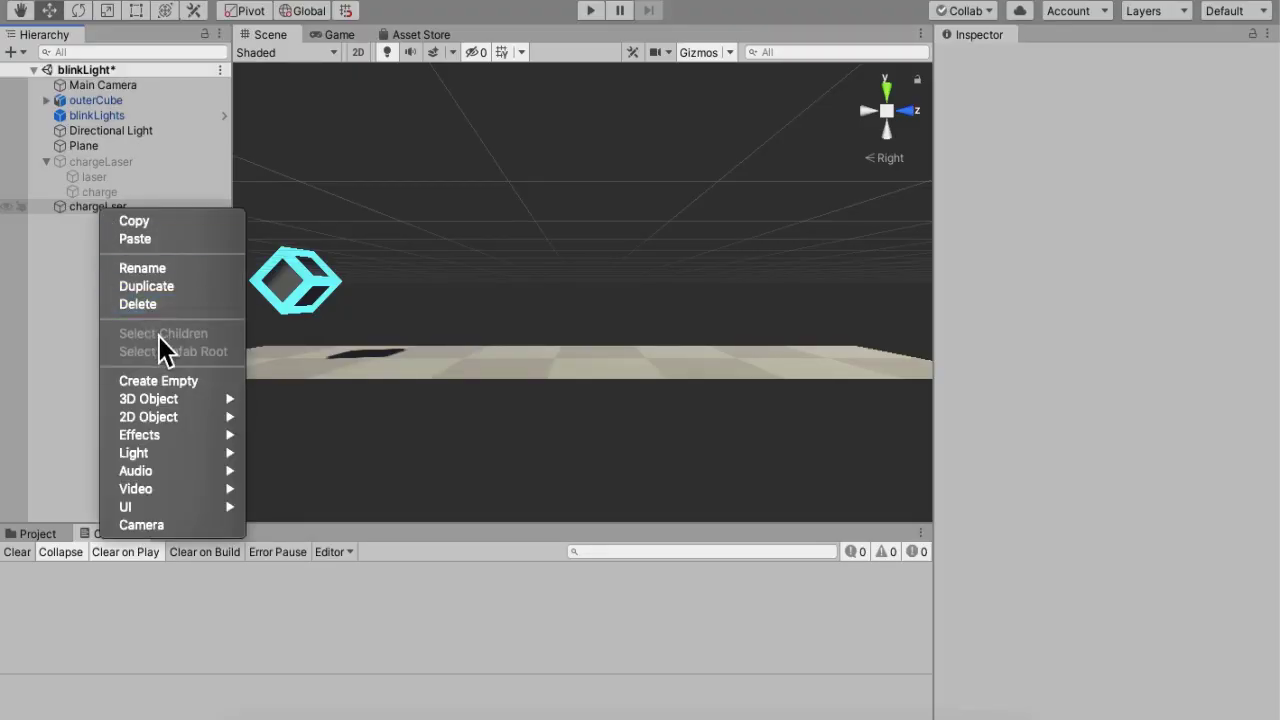
pyautogui.moveTo(180, 440)
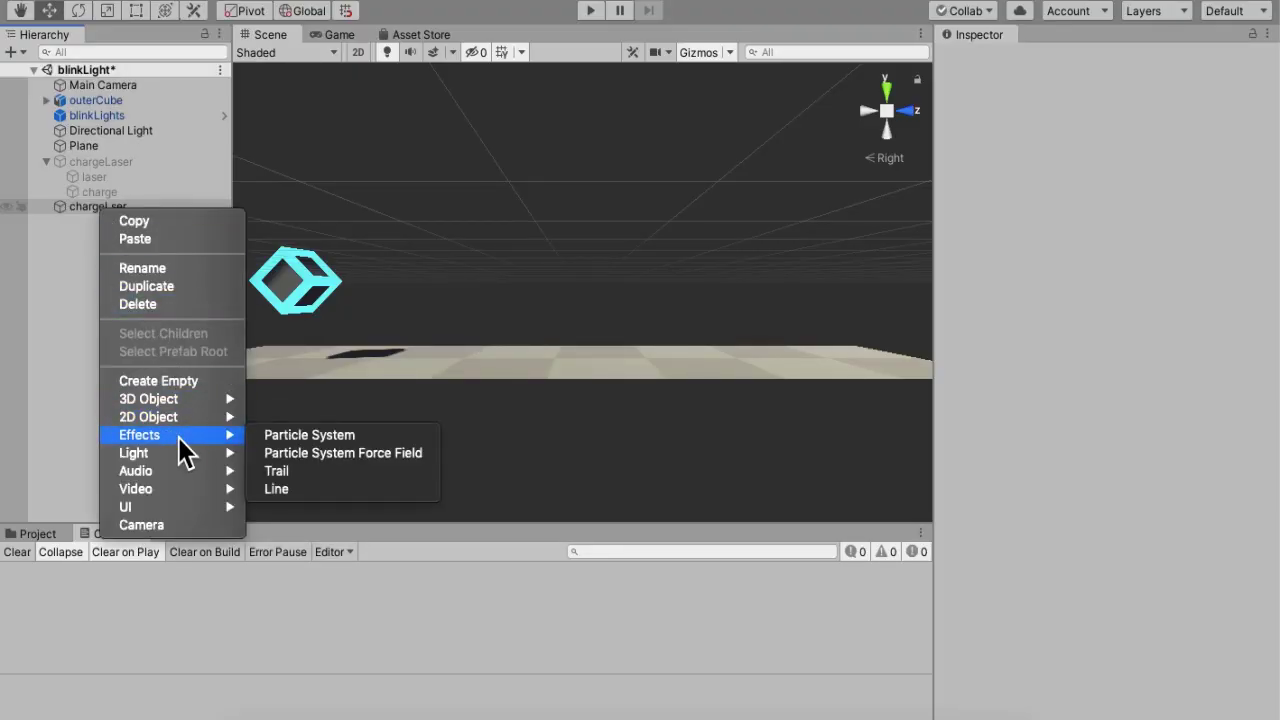
pyautogui.click(282, 434)
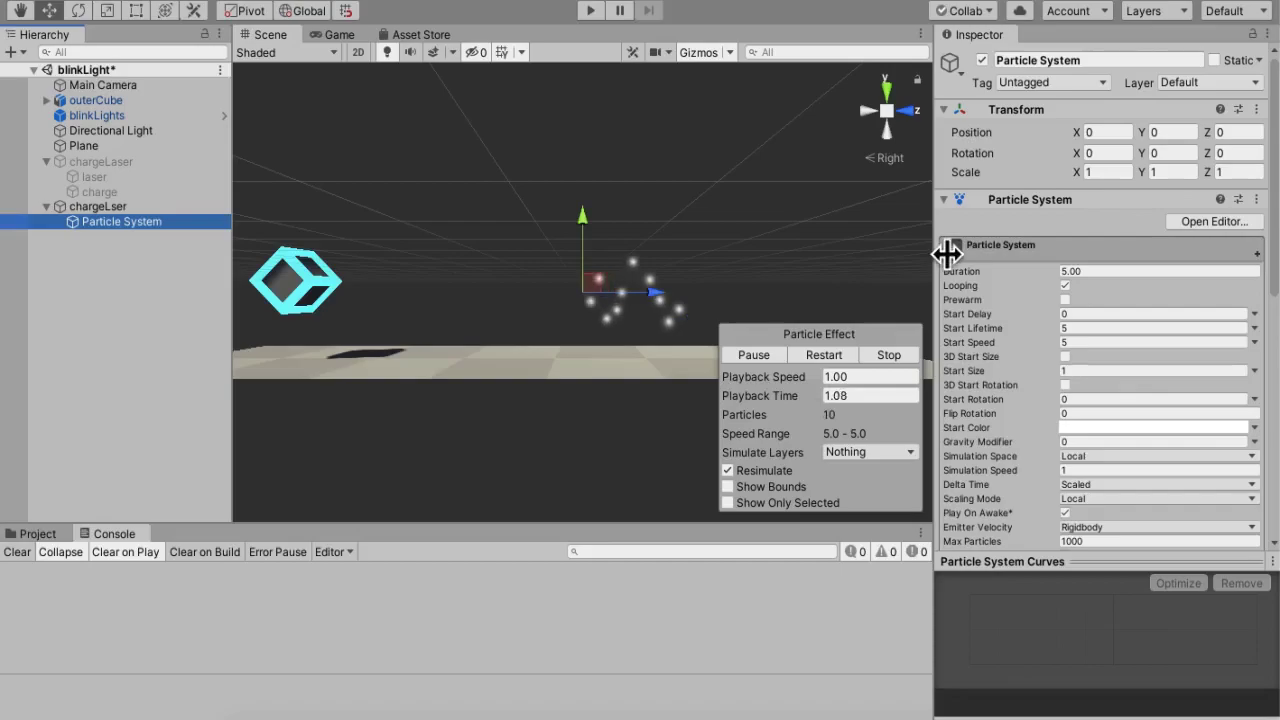
pyautogui.click(1083, 61)
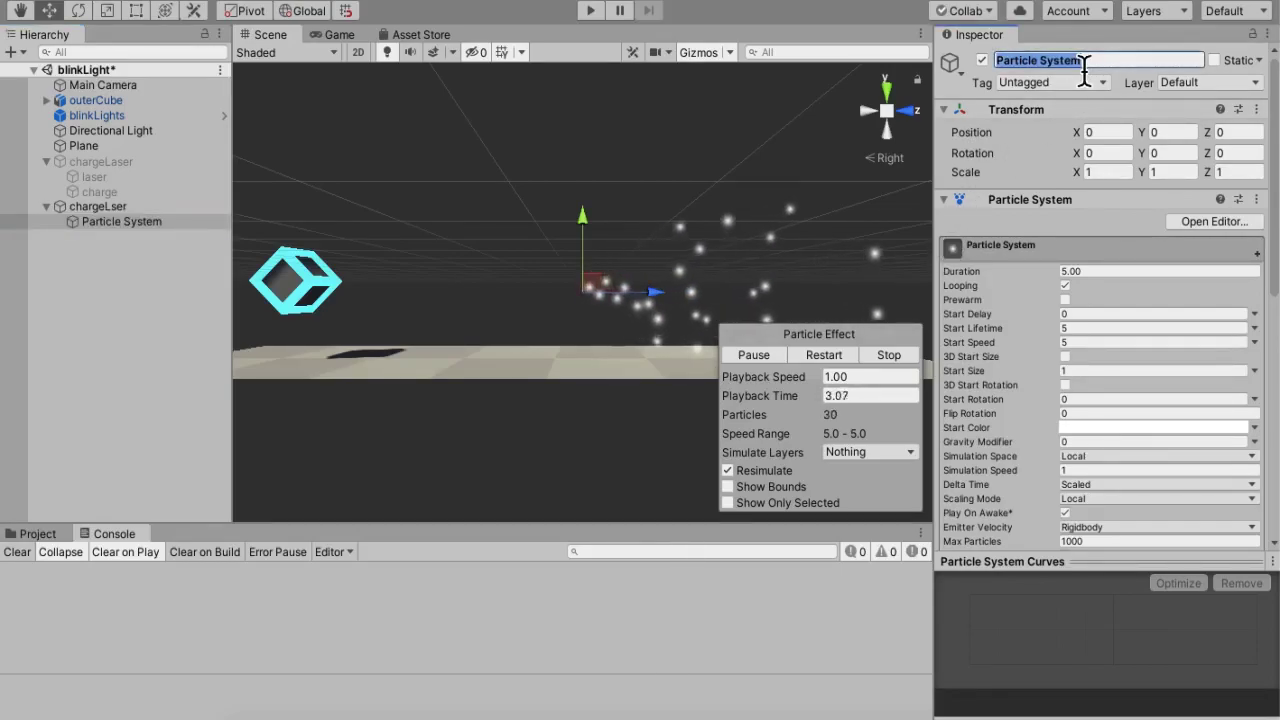
pyautogui.write('laser')
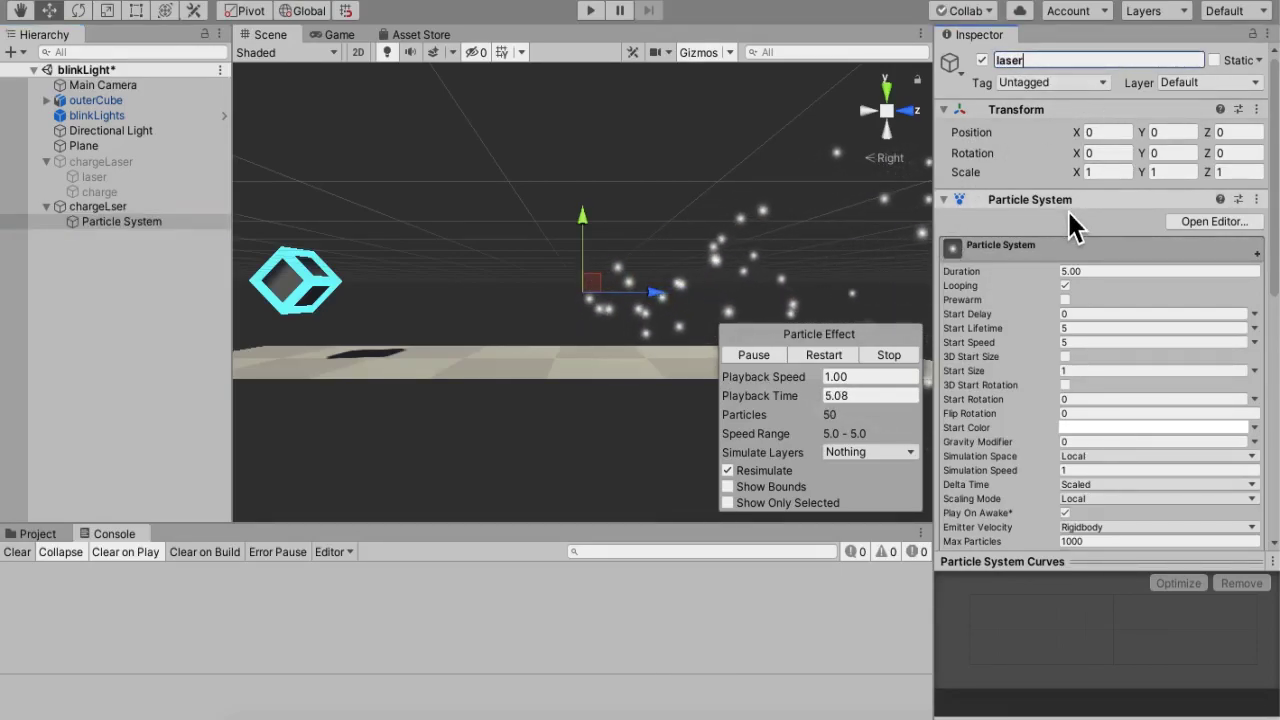
pyautogui.press('Return')
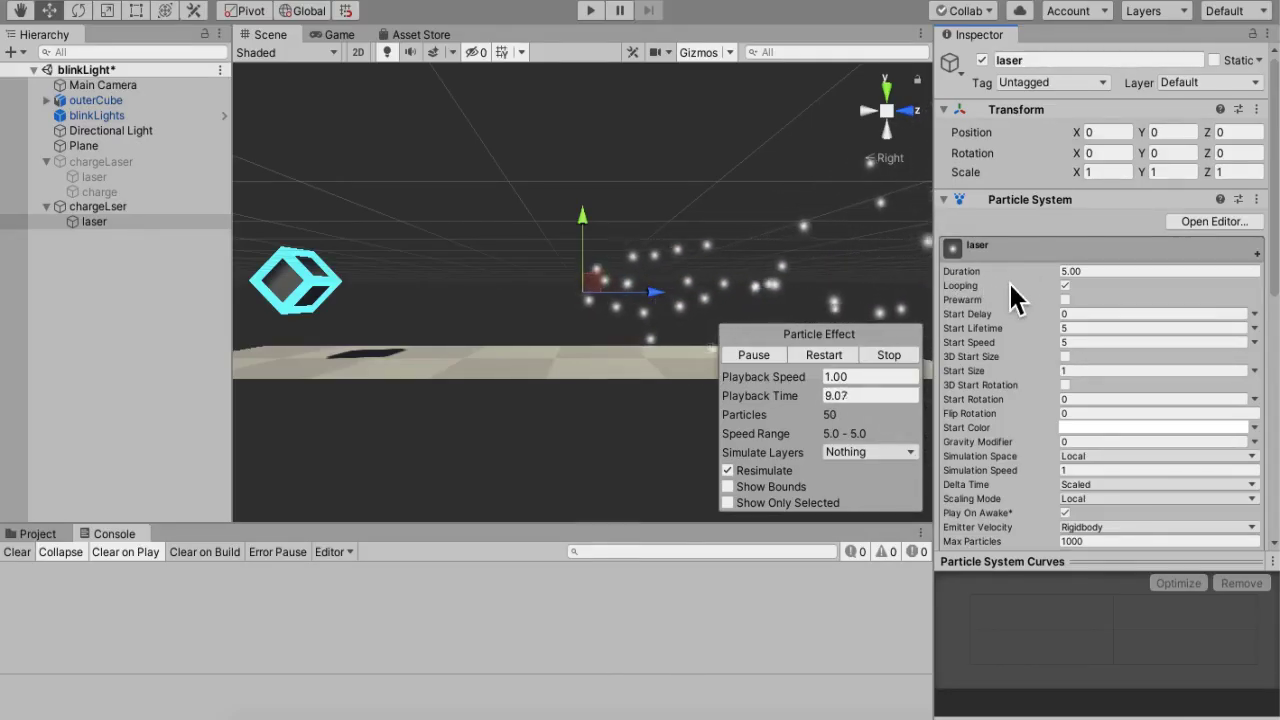
# In the laser's Shape module, set the cone Angle to 0 and Radius to 0.0001.
pyautogui.moveTo(1011, 300)
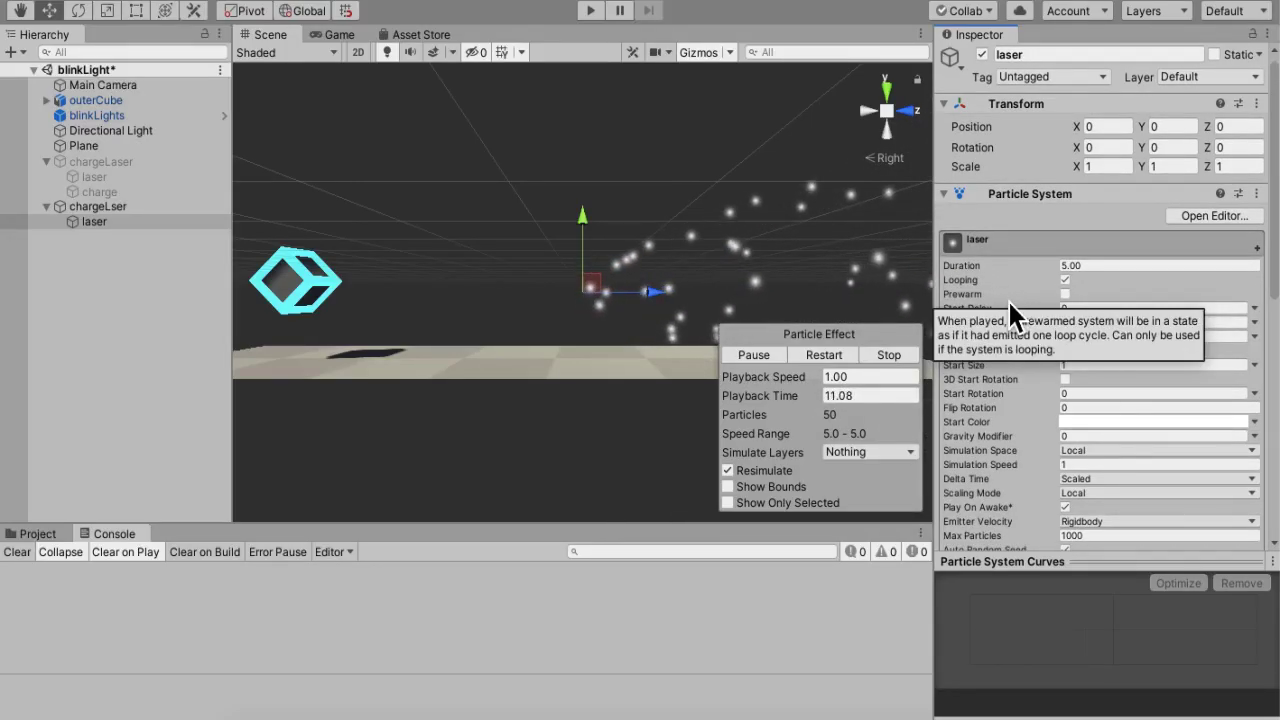
pyautogui.scroll(-1, 1007, 298)
pyautogui.scroll(-2, 1007, 298)
pyautogui.scroll(-2, 1007, 298)
pyautogui.scroll(-1, 1007, 298)
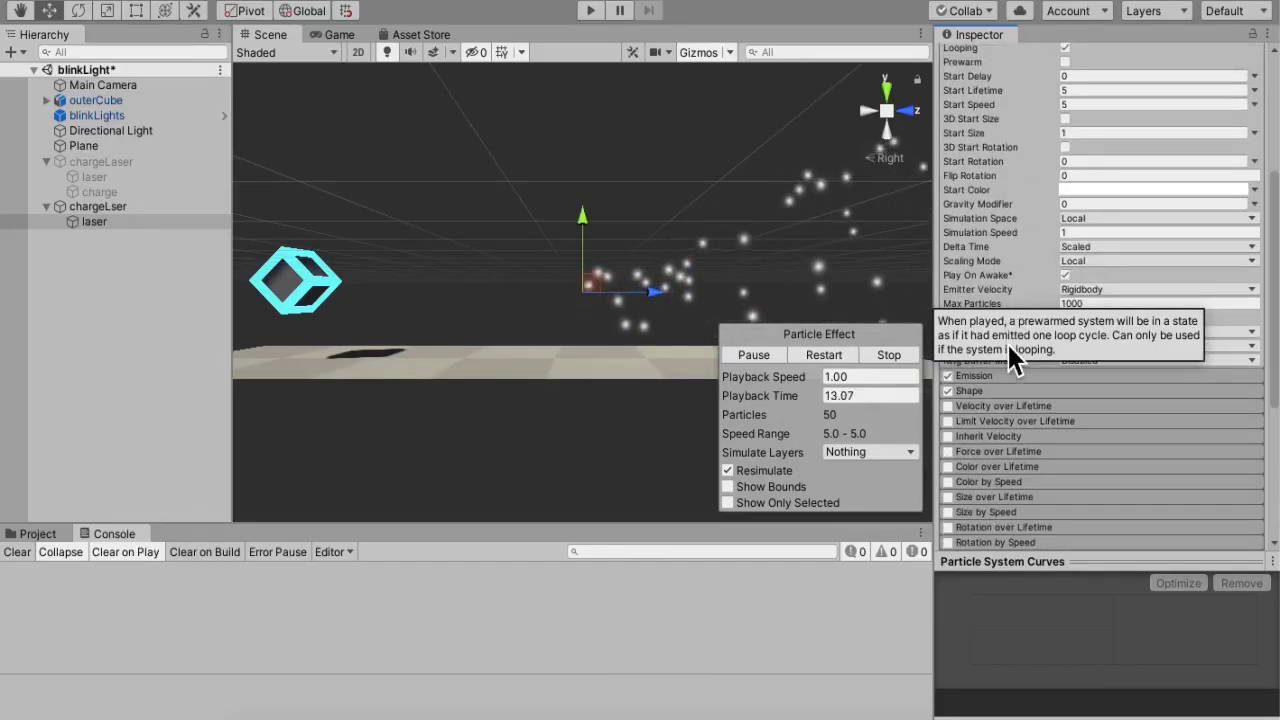
pyautogui.click(1002, 392)
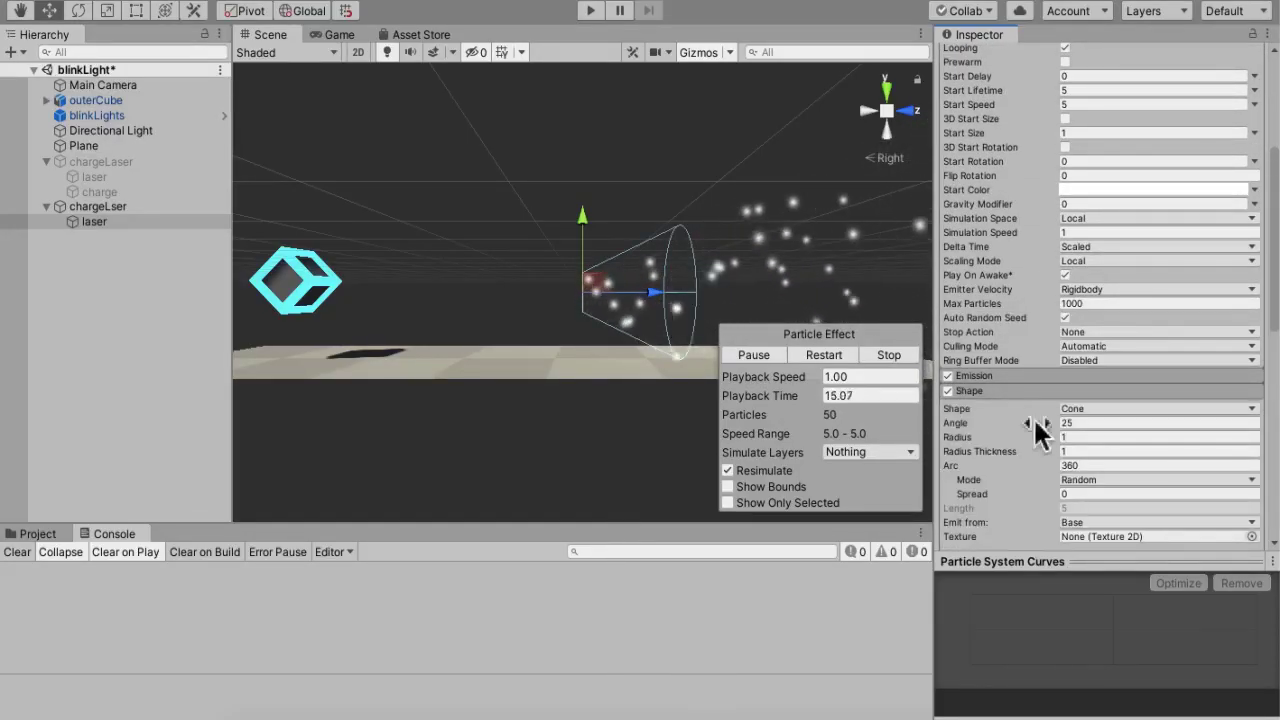
pyautogui.click(1094, 424)
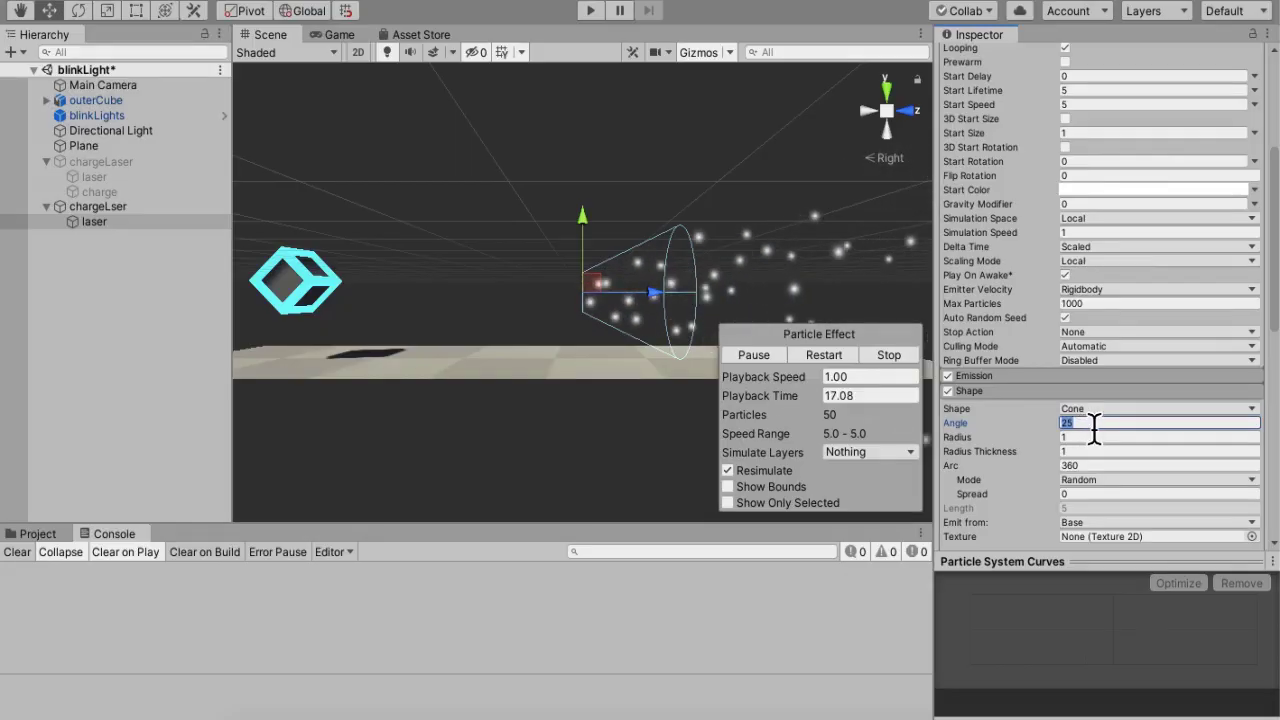
pyautogui.write('0')
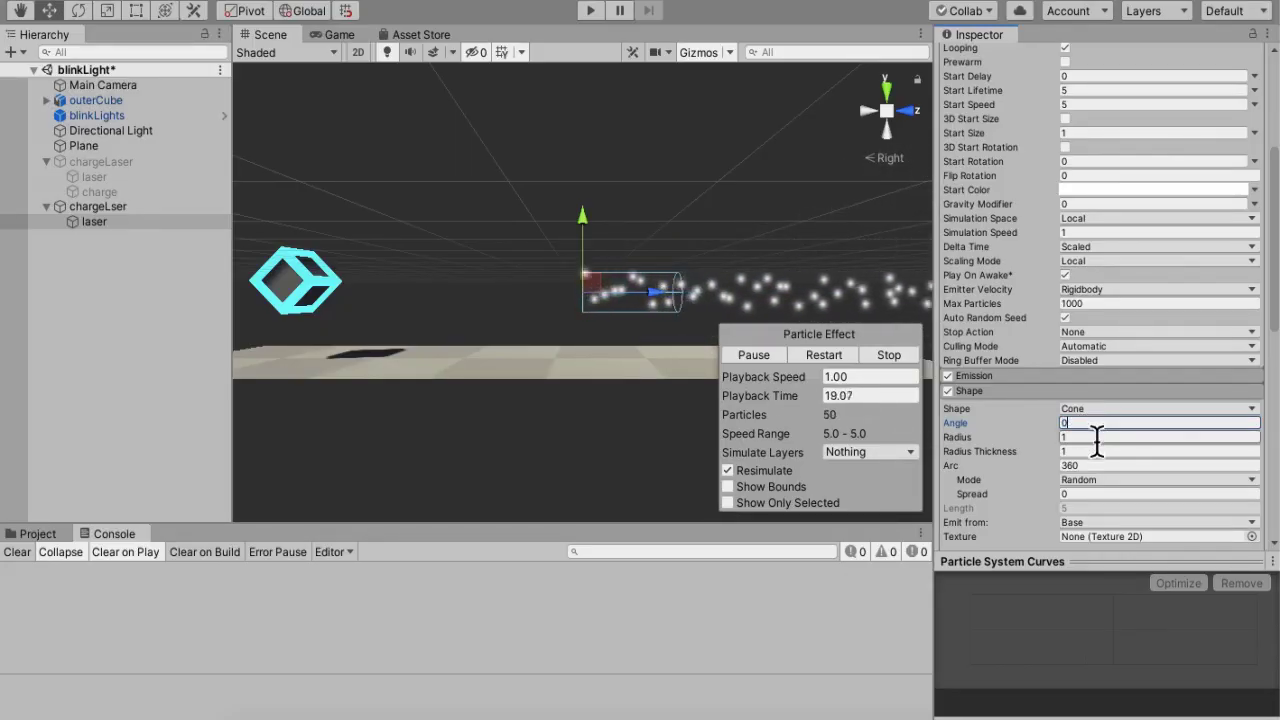
pyautogui.click(1097, 440)
pyautogui.press('BackSpace')
pyautogui.write('0')
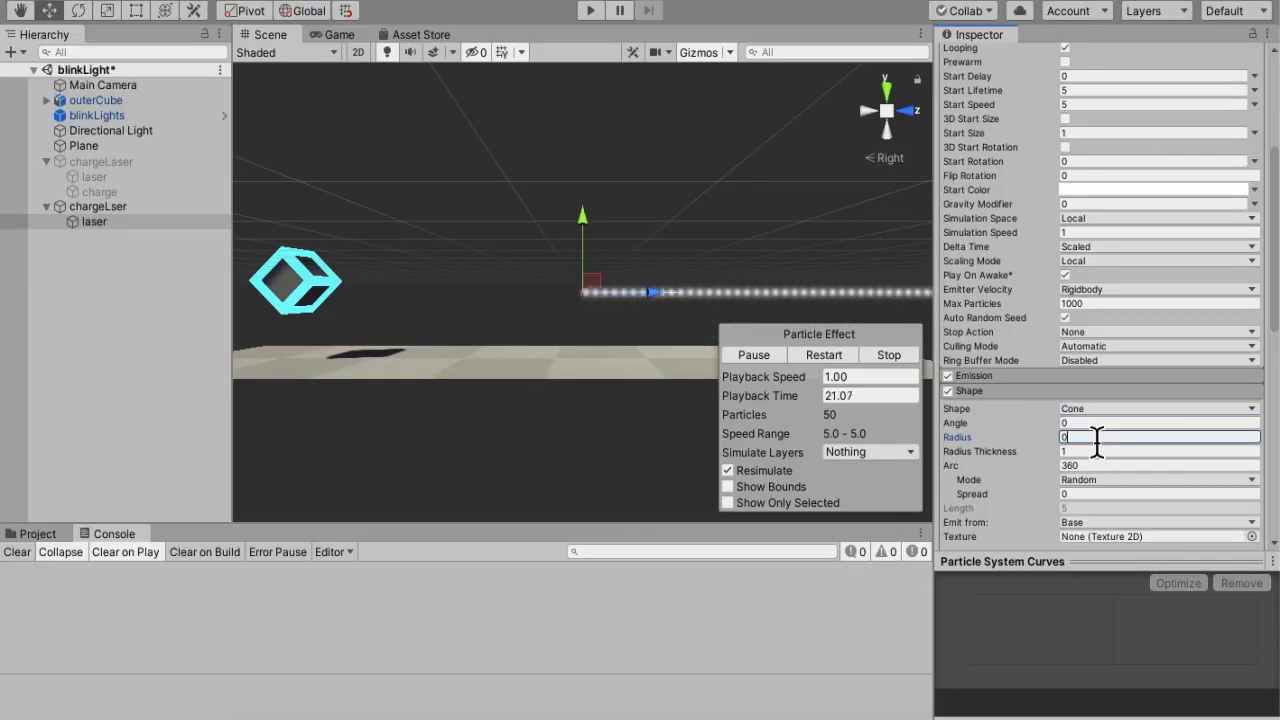
pyautogui.click(1035, 420)
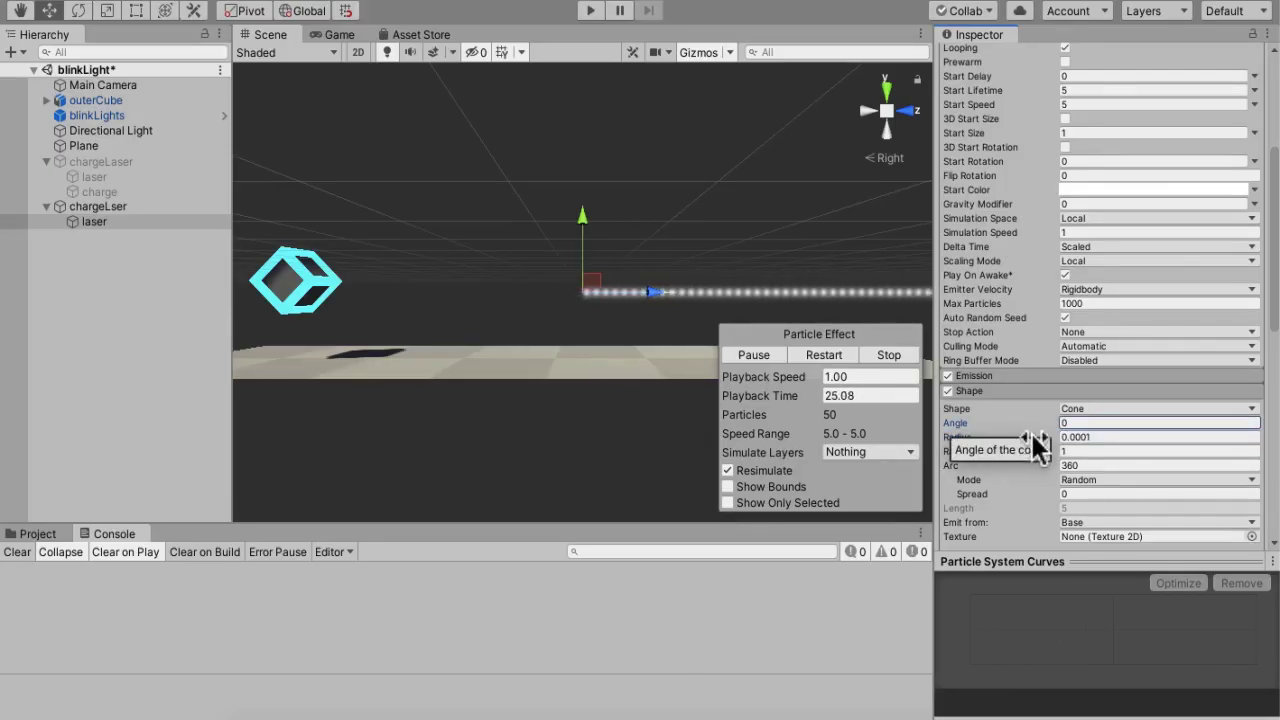
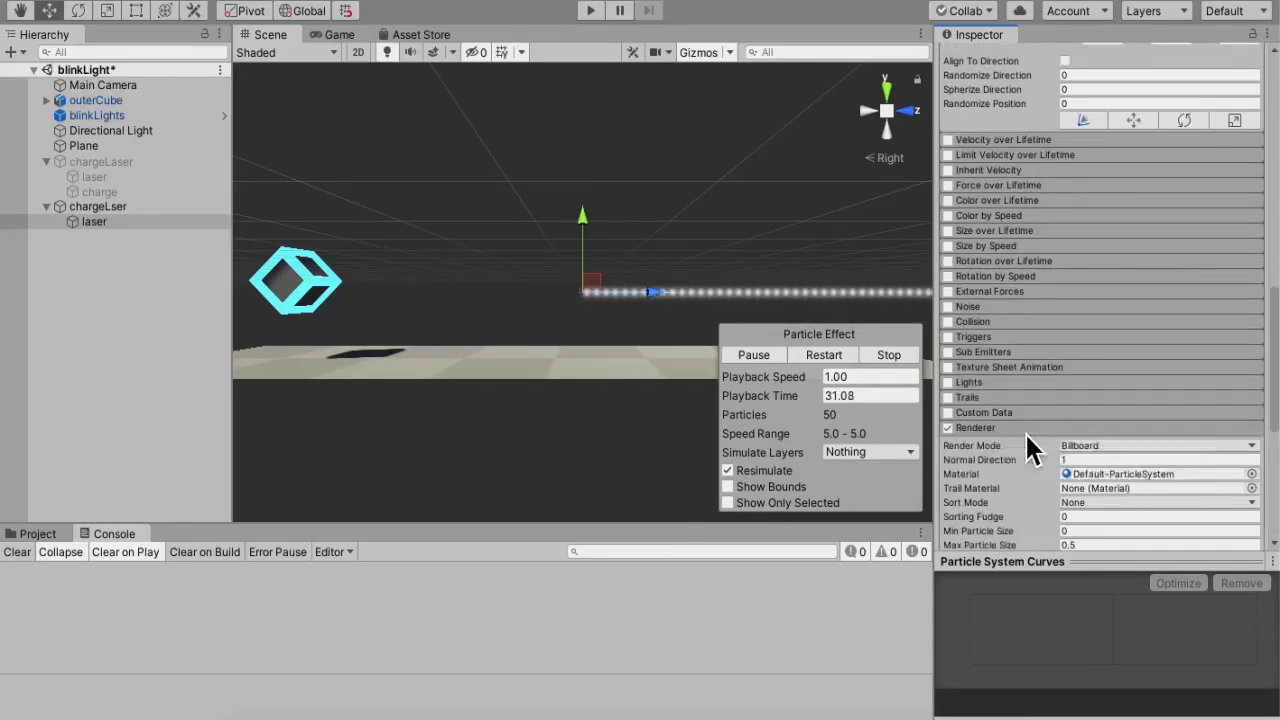
# Switch the laser's Render Mode to Stretched Billboard and restart the particle preview.
pyautogui.click(1233, 449)
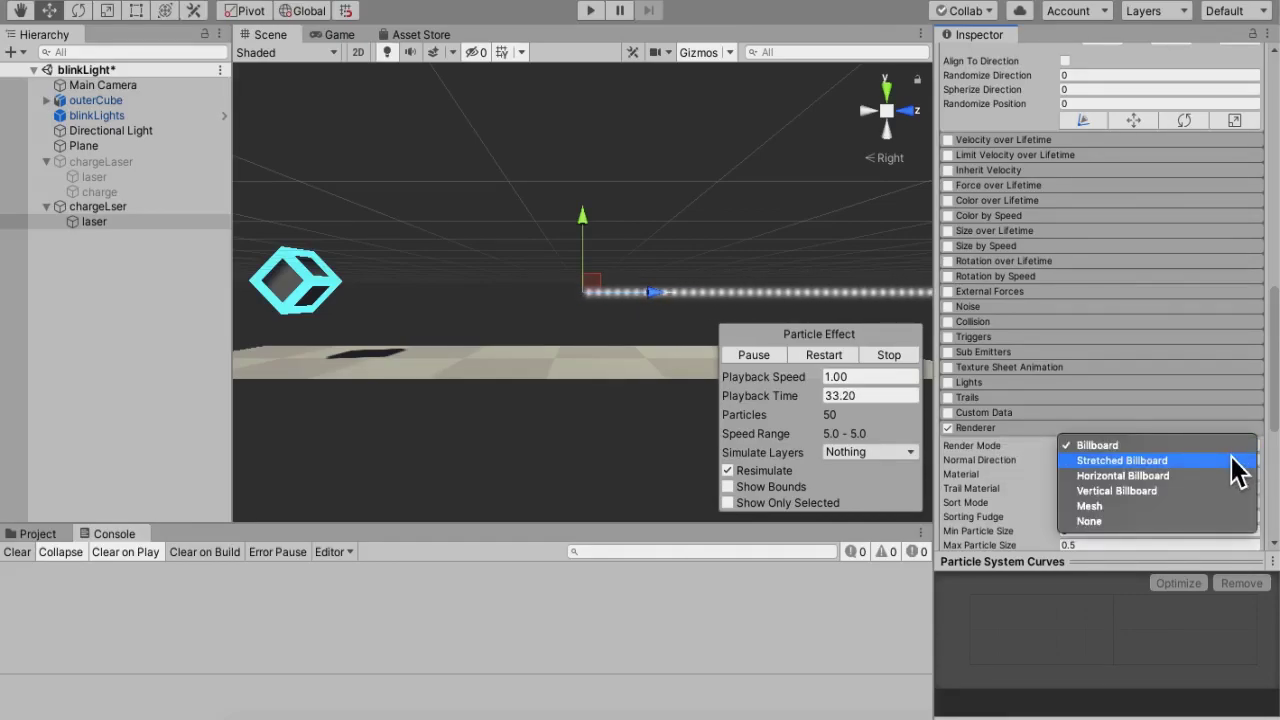
pyautogui.click(1232, 460)
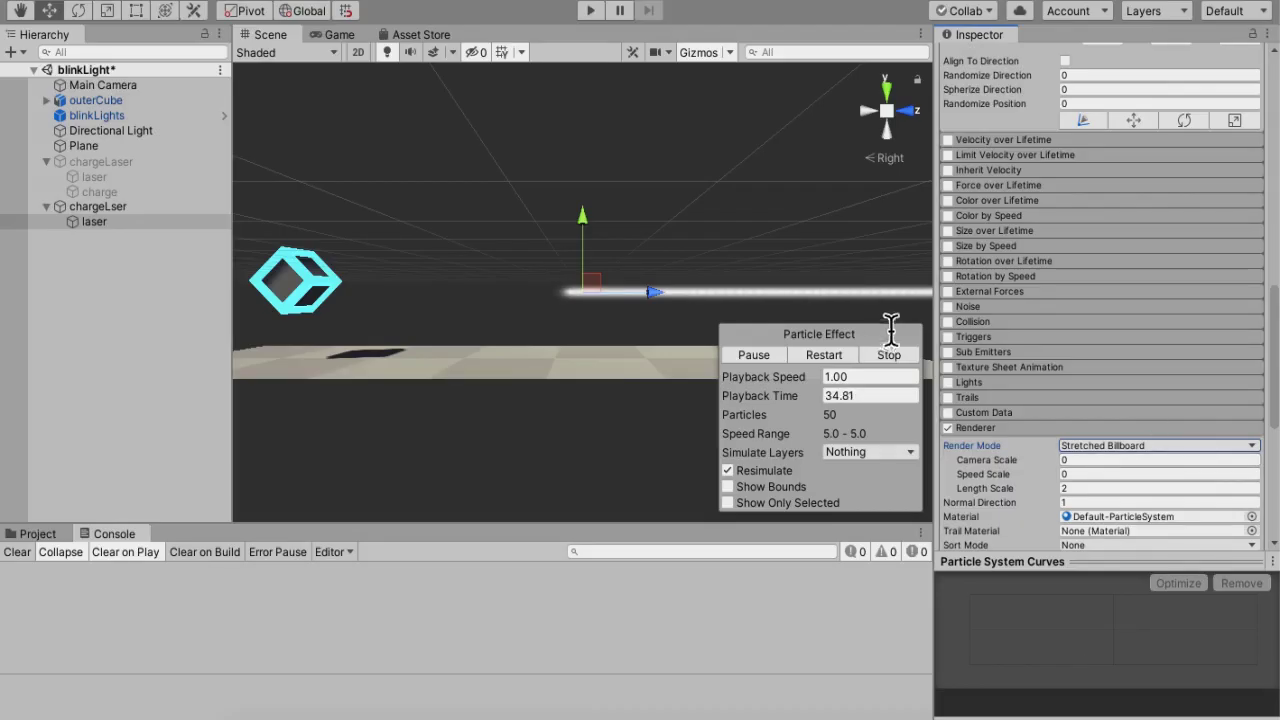
pyautogui.click(832, 370)
pyautogui.click(830, 354)
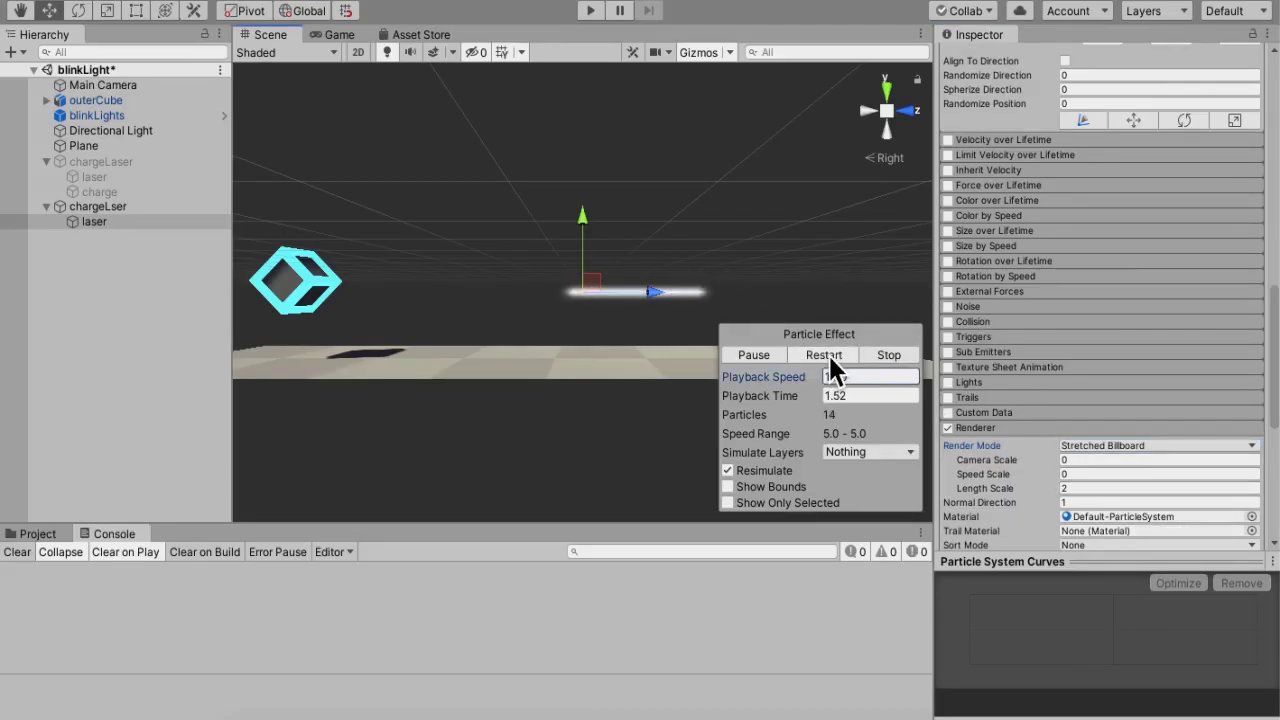
pyautogui.click(825, 355)
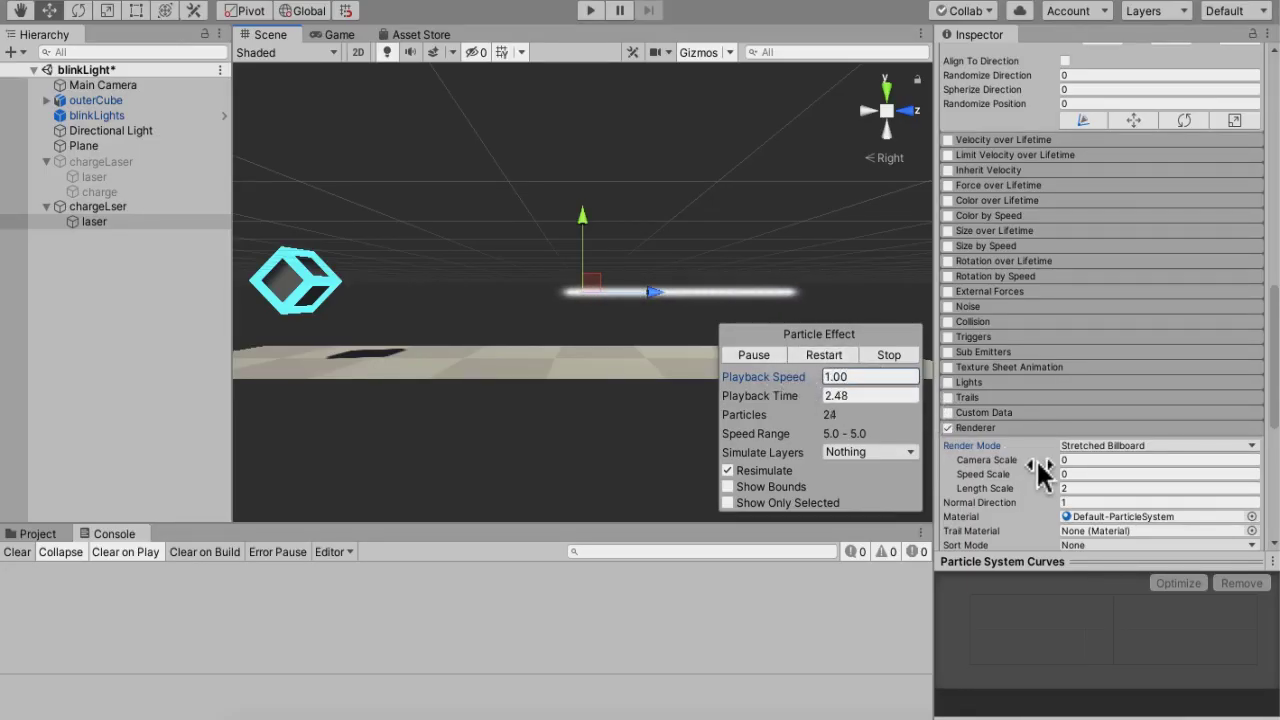
# Set the laser's Length Scale to 0 and Speed Scale to 0.1.
pyautogui.click(1068, 487)
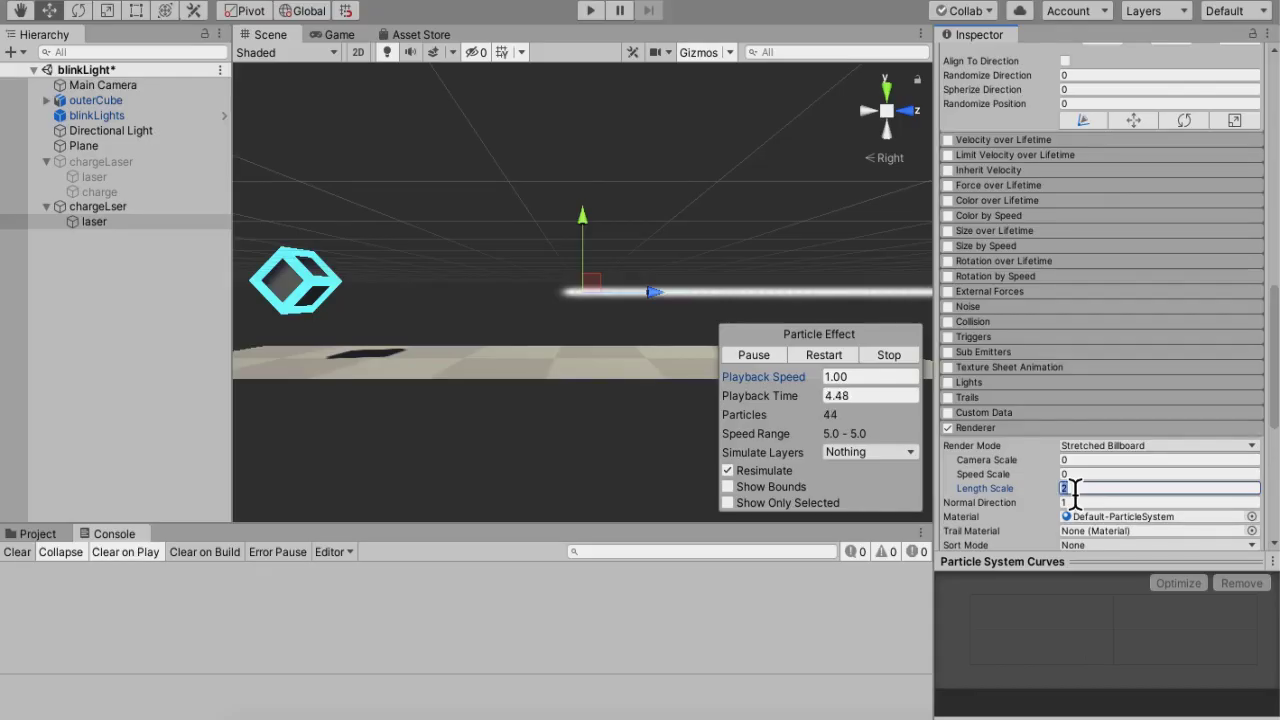
pyautogui.write('0')
pyautogui.hotkey('shift', 'Tab')
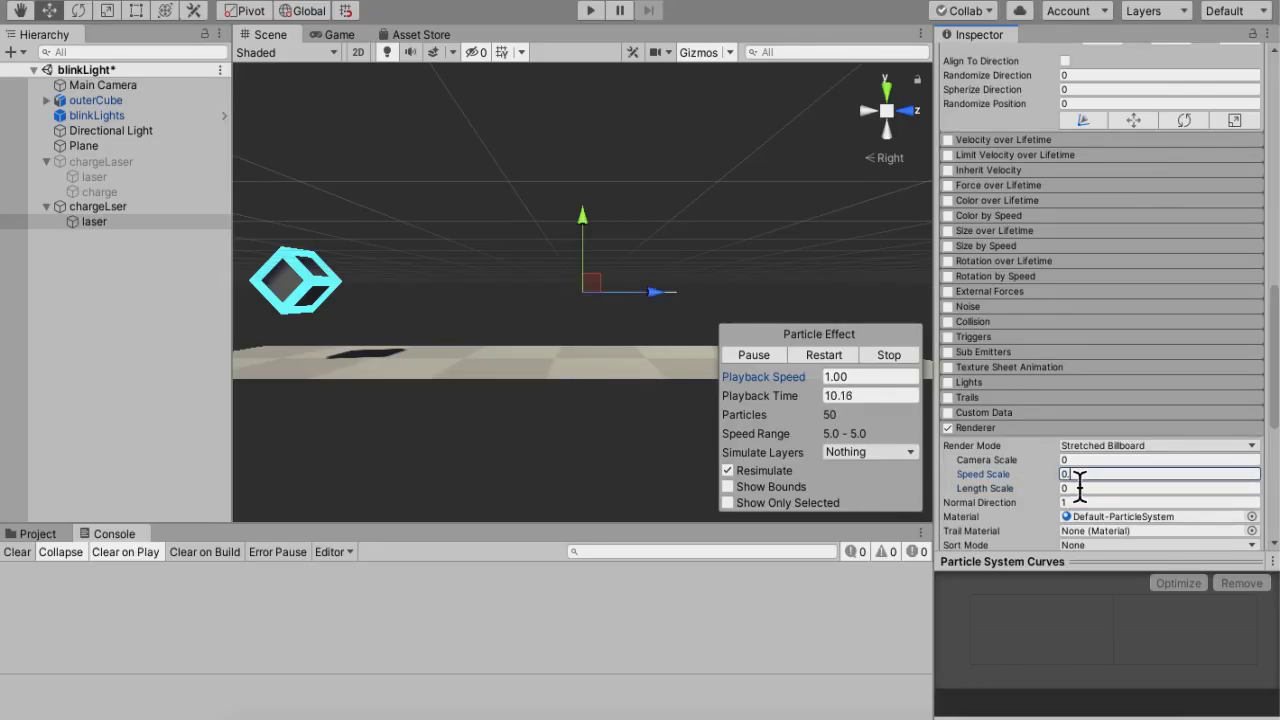
pyautogui.write('1')
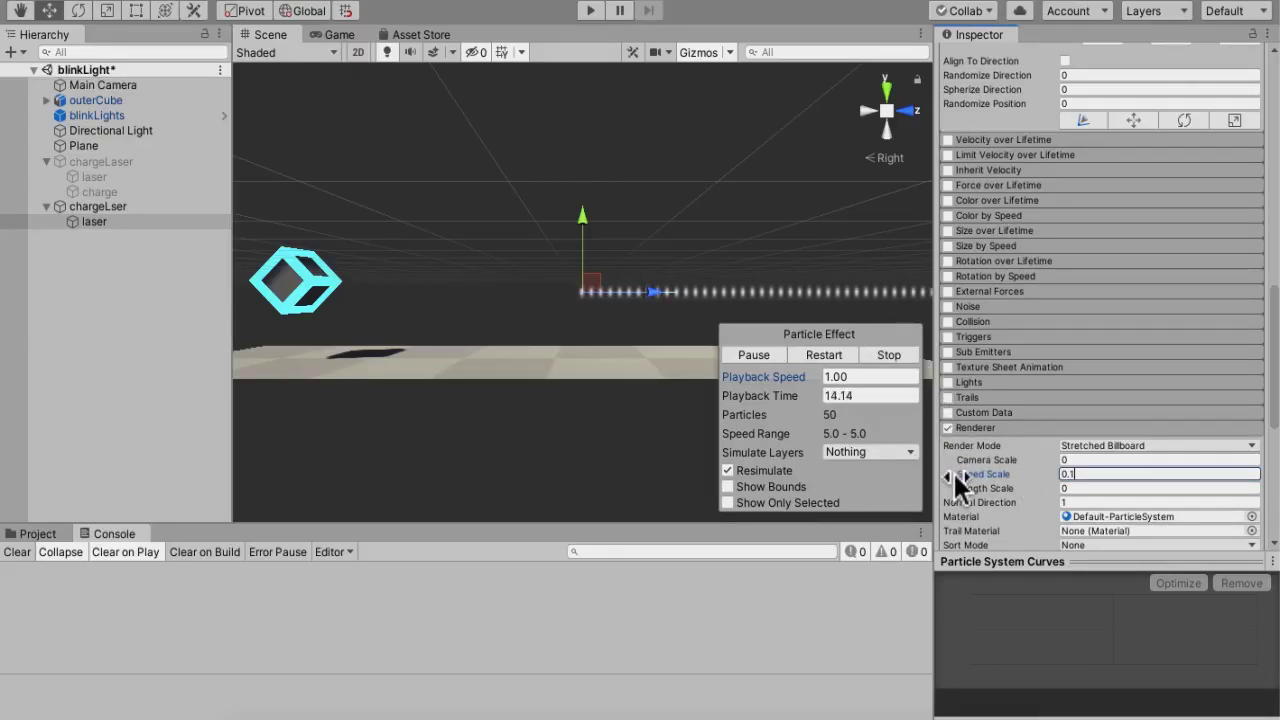
pyautogui.scroll(2, 1063, 318)
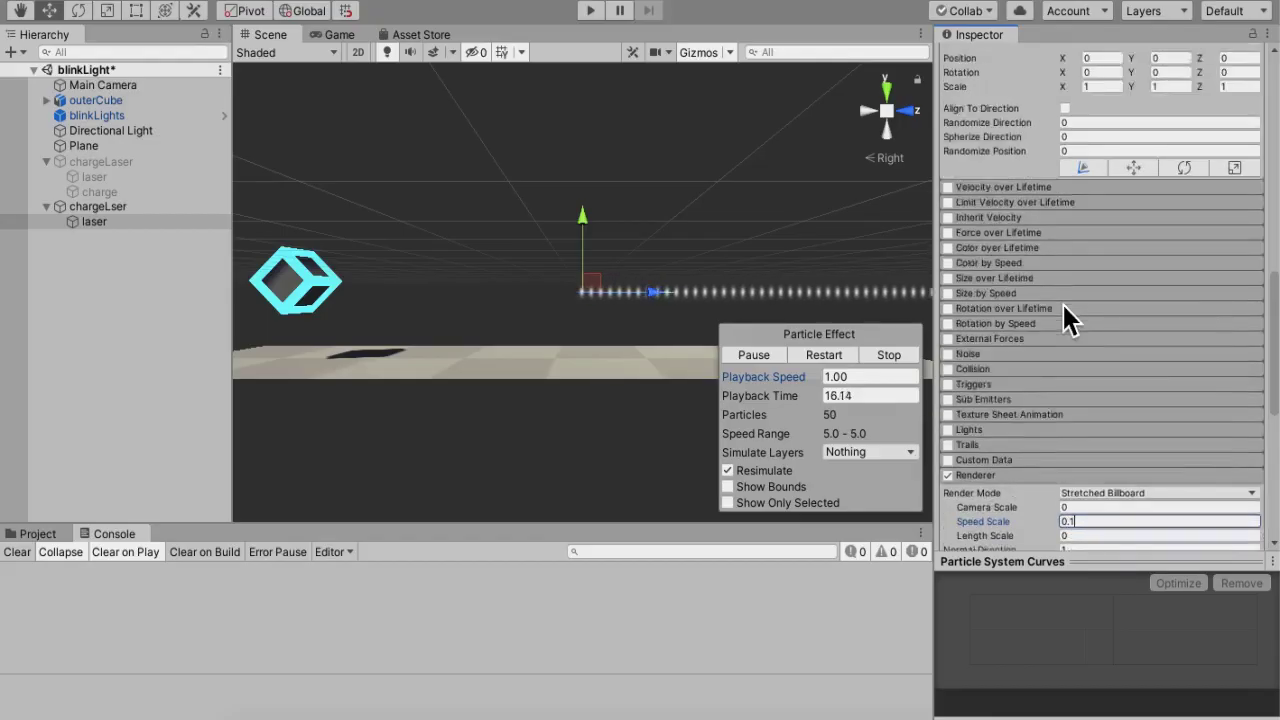
pyautogui.scroll(8, 1063, 305)
pyautogui.scroll(3, 1055, 290)
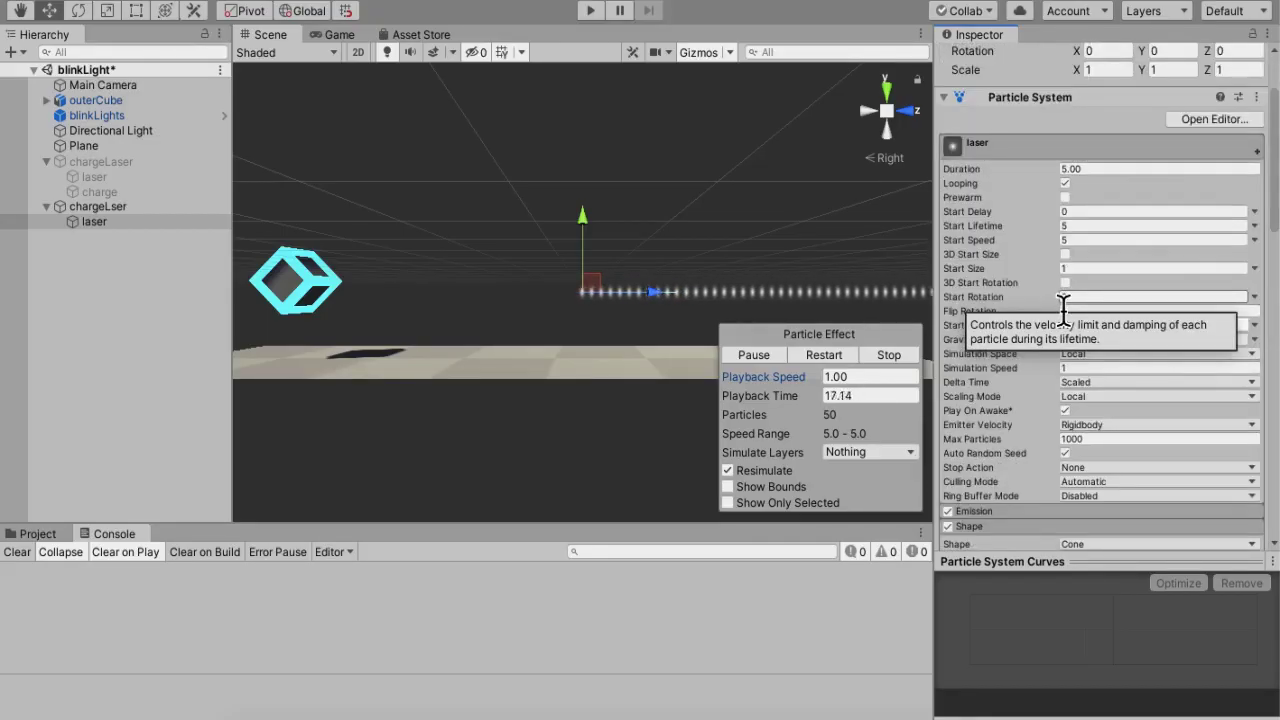
# Give the laser a Start Speed of 200 and an Emission Rate over Time of 50.
pyautogui.click(1091, 251)
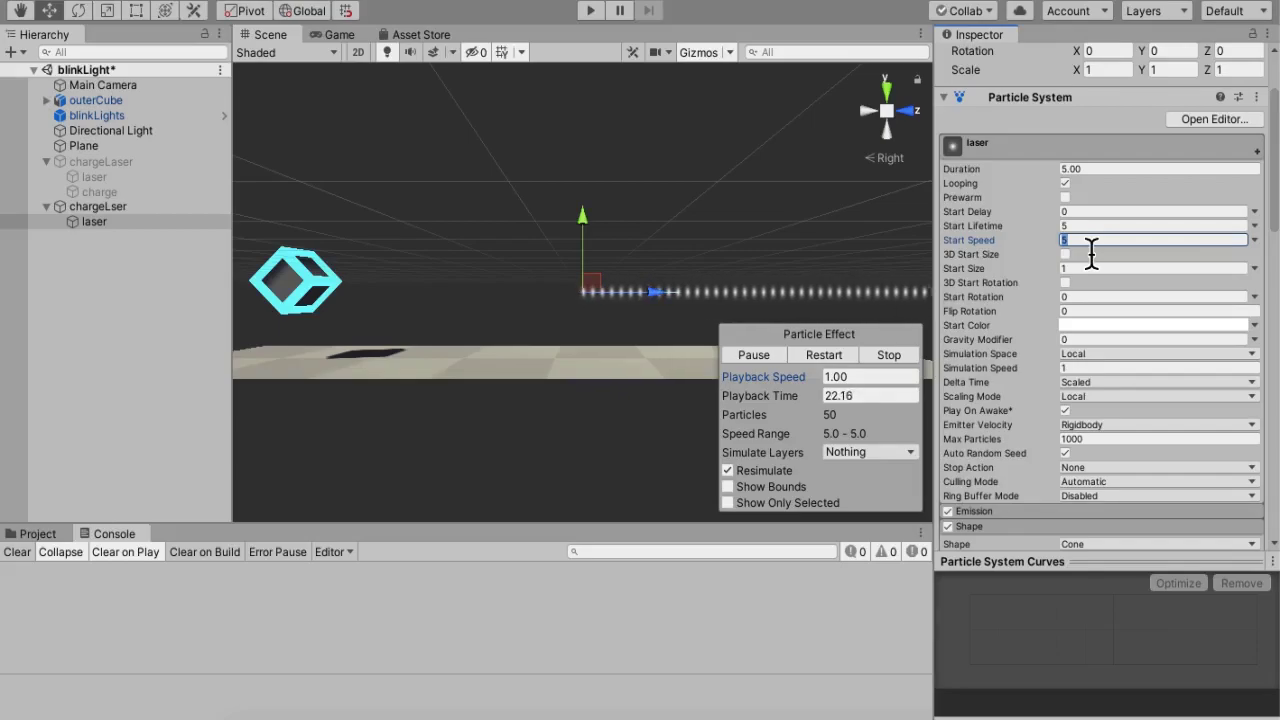
pyautogui.write('200')
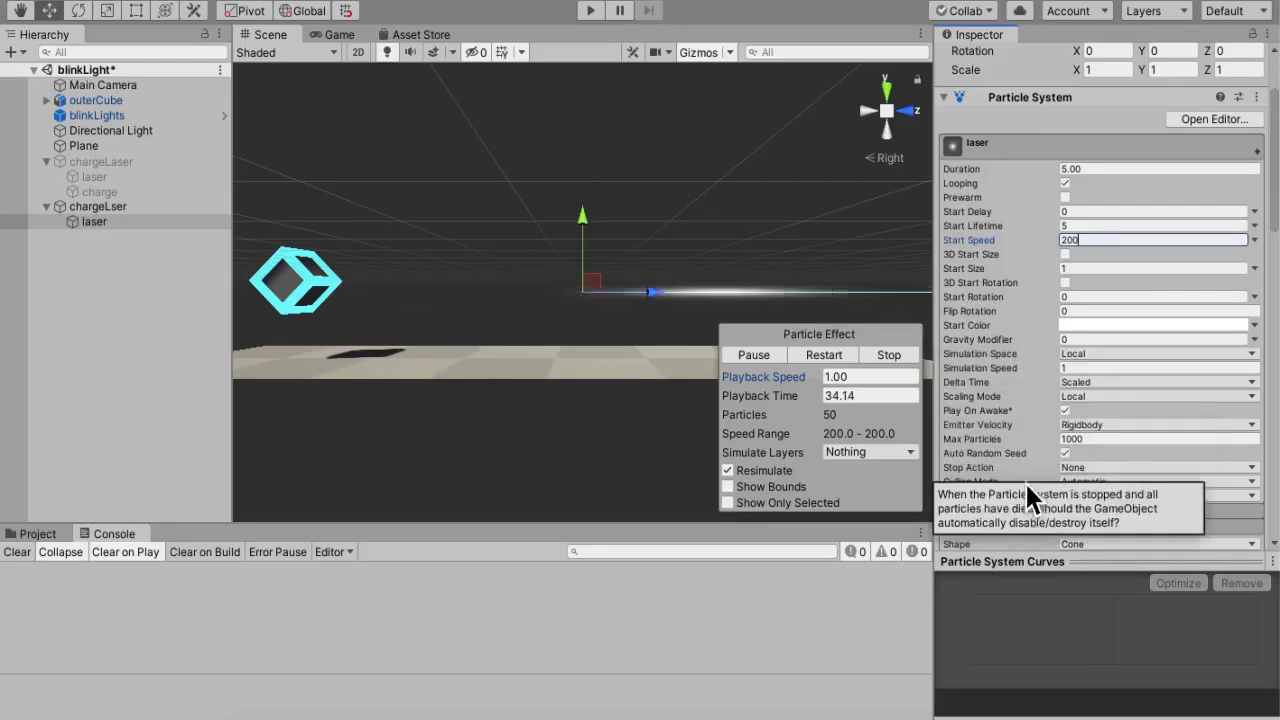
pyautogui.click(1025, 522)
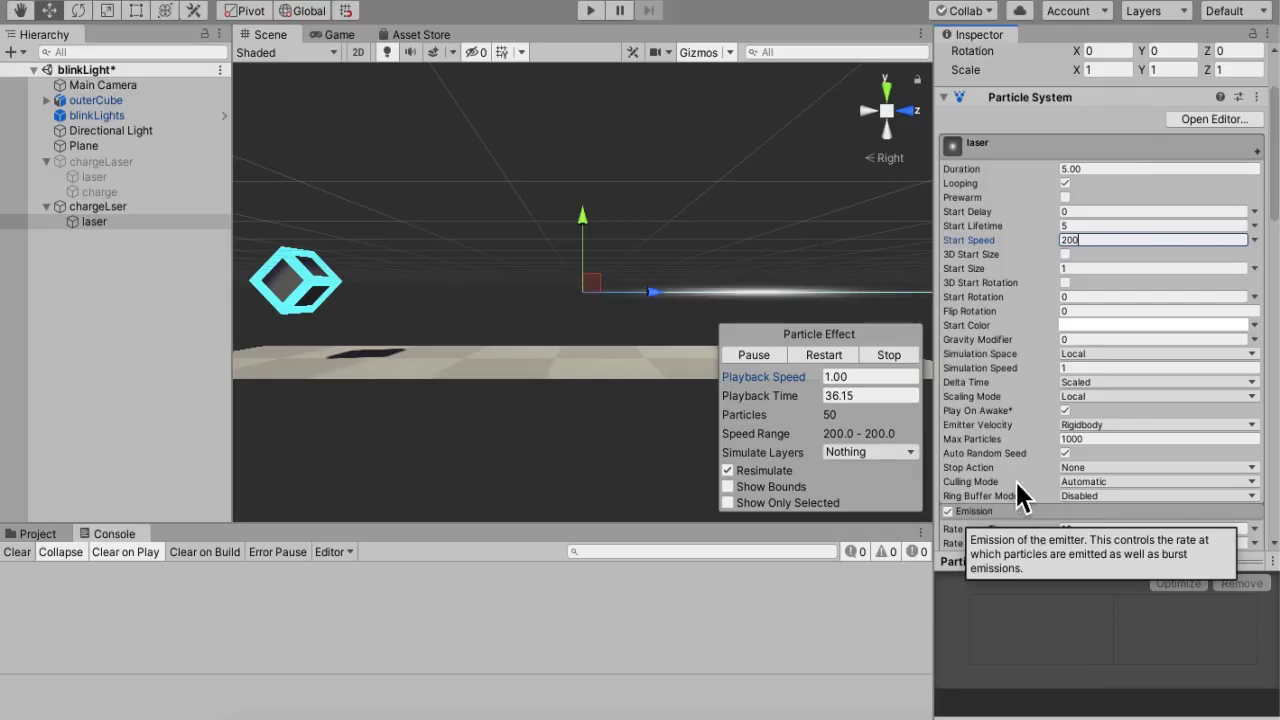
pyautogui.scroll(-1, 1017, 483)
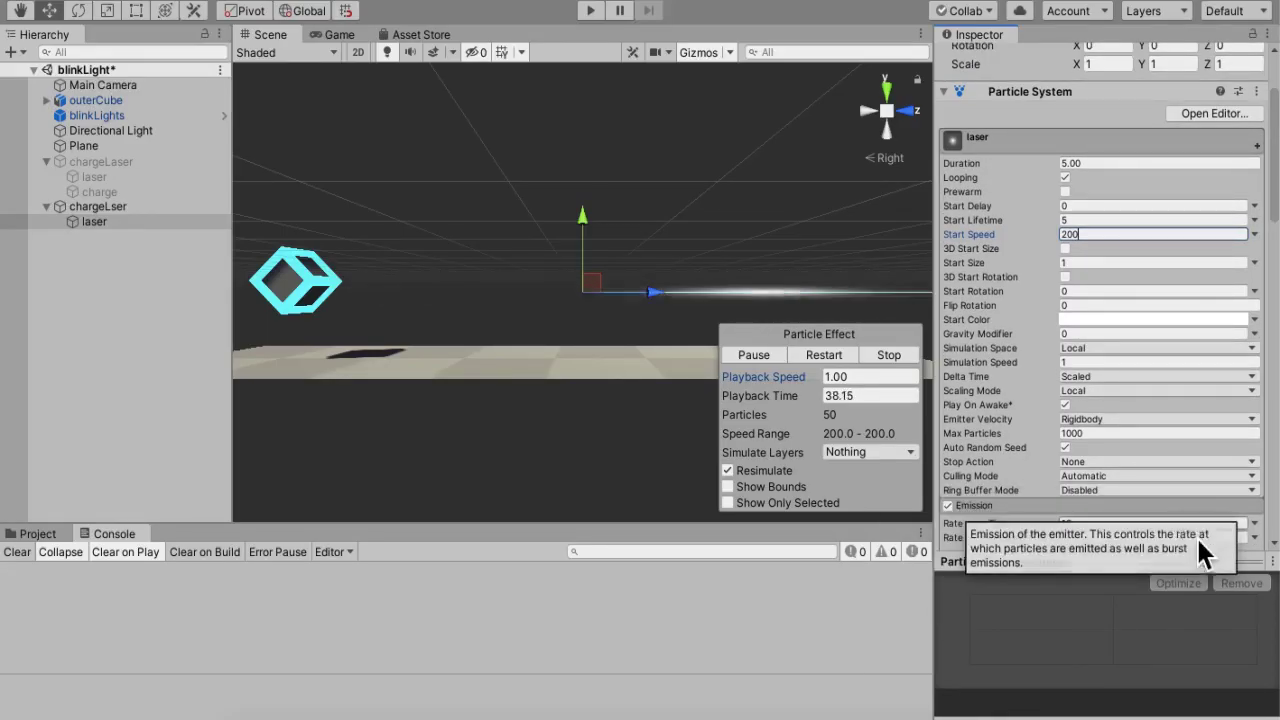
pyautogui.scroll(-2, 1205, 537)
pyautogui.click(1187, 526)
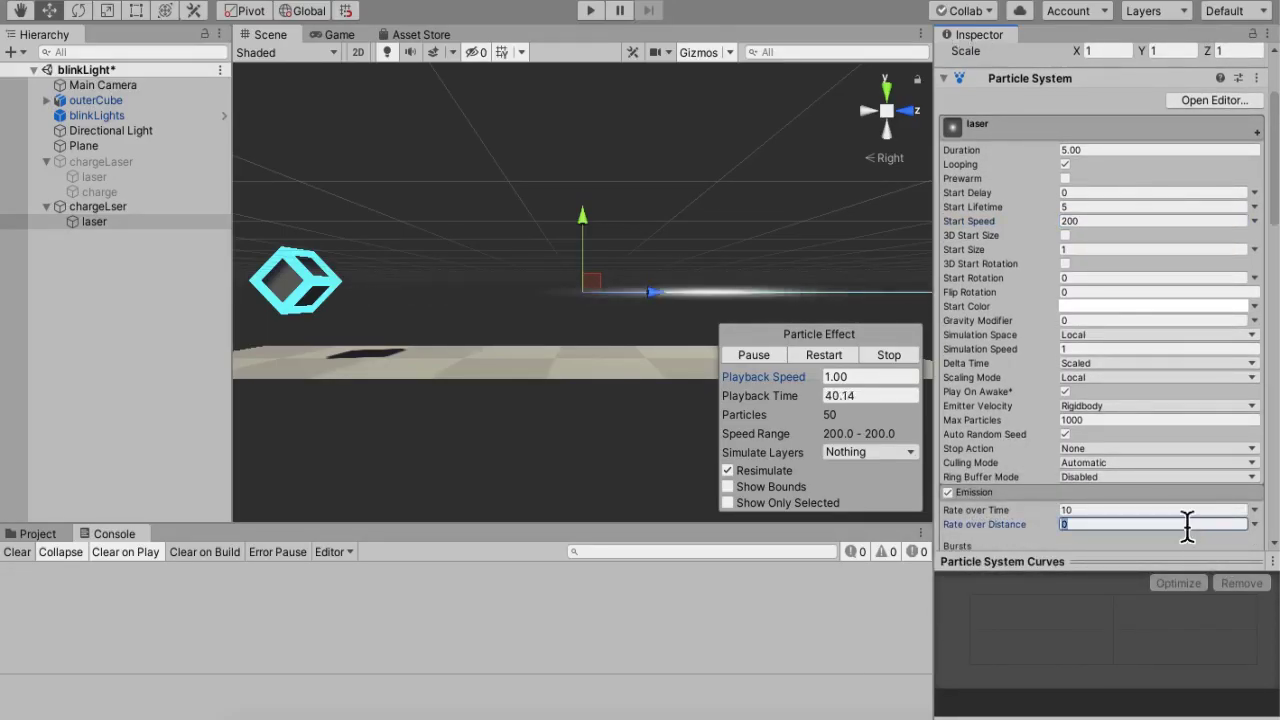
pyautogui.click(1185, 512)
pyautogui.write('5')
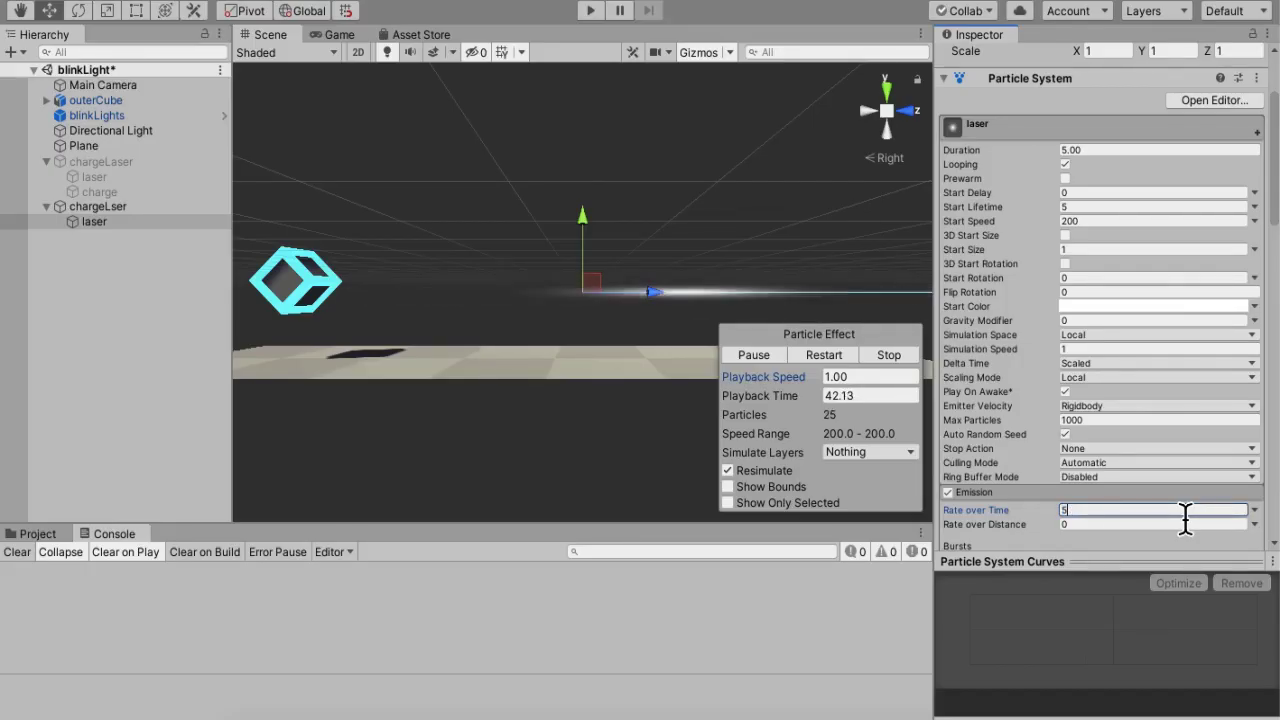
pyautogui.write('0')
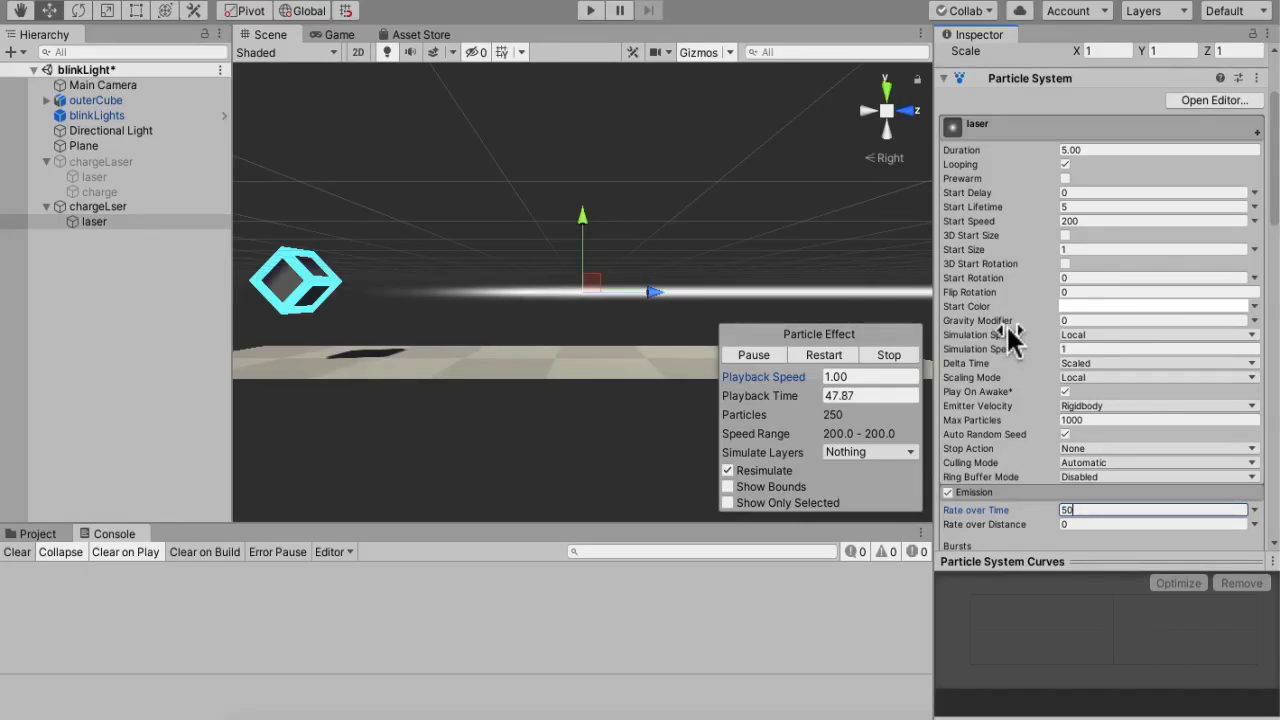
# Pick cyan 1ED2E7 as the laser's Start Color, then deselect the laser.
pyautogui.click(1090, 307)
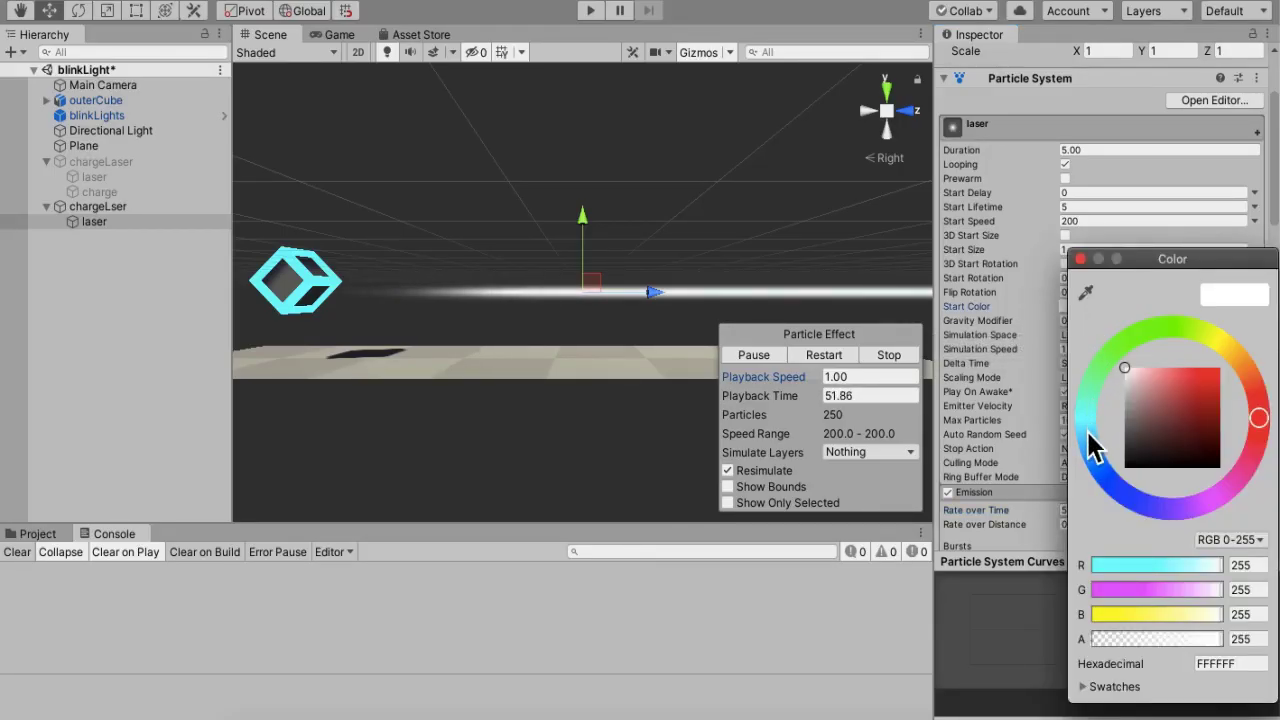
pyautogui.click(1088, 432)
pyautogui.click(1210, 378)
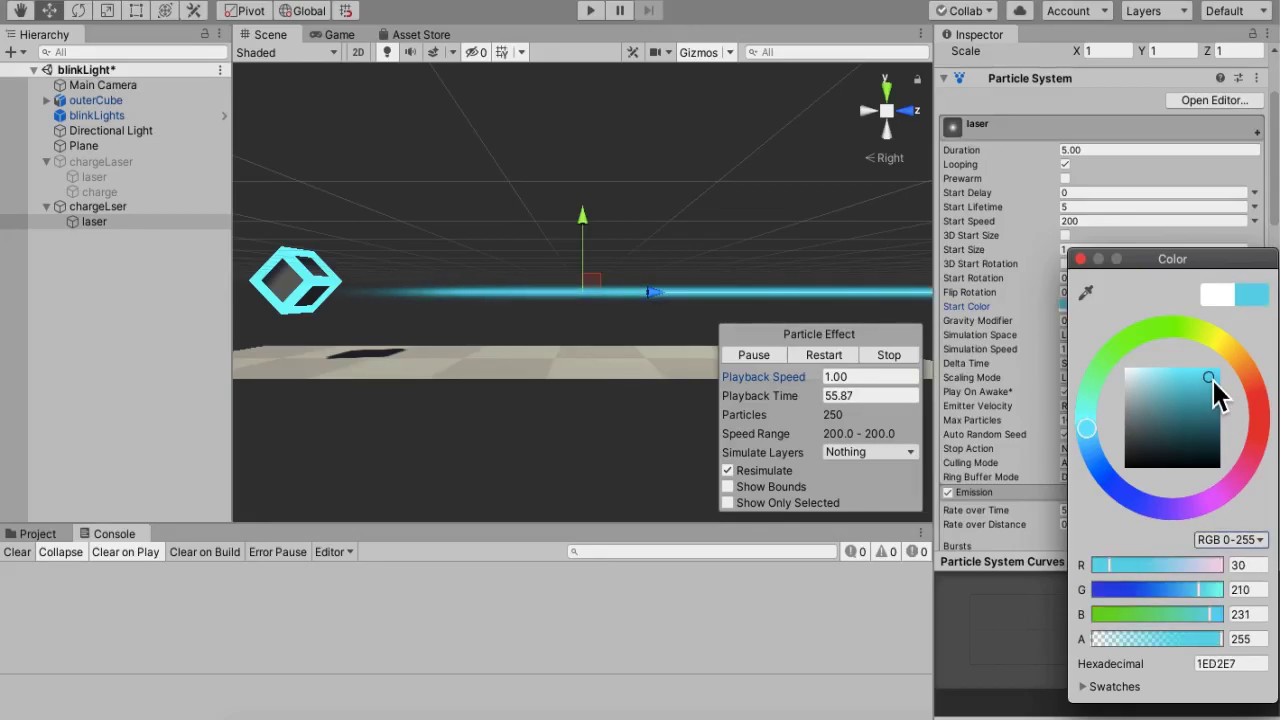
pyautogui.moveTo(993, 375)
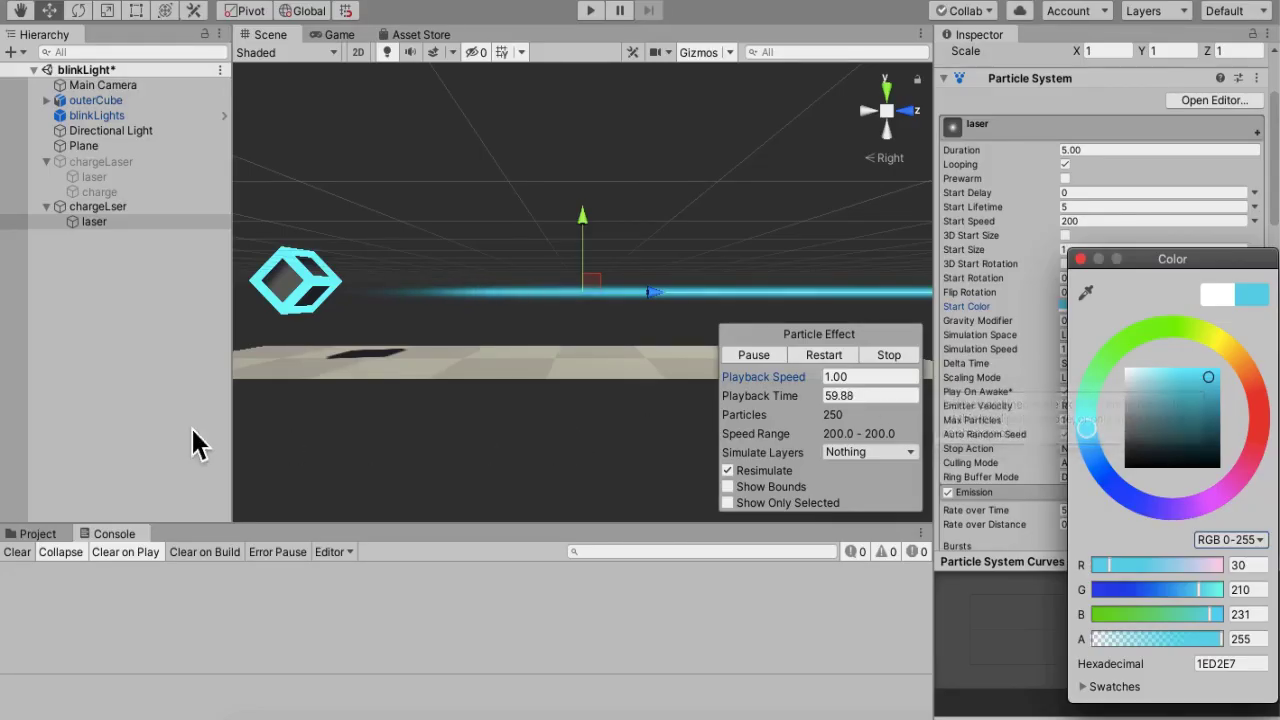
pyautogui.click(155, 403)
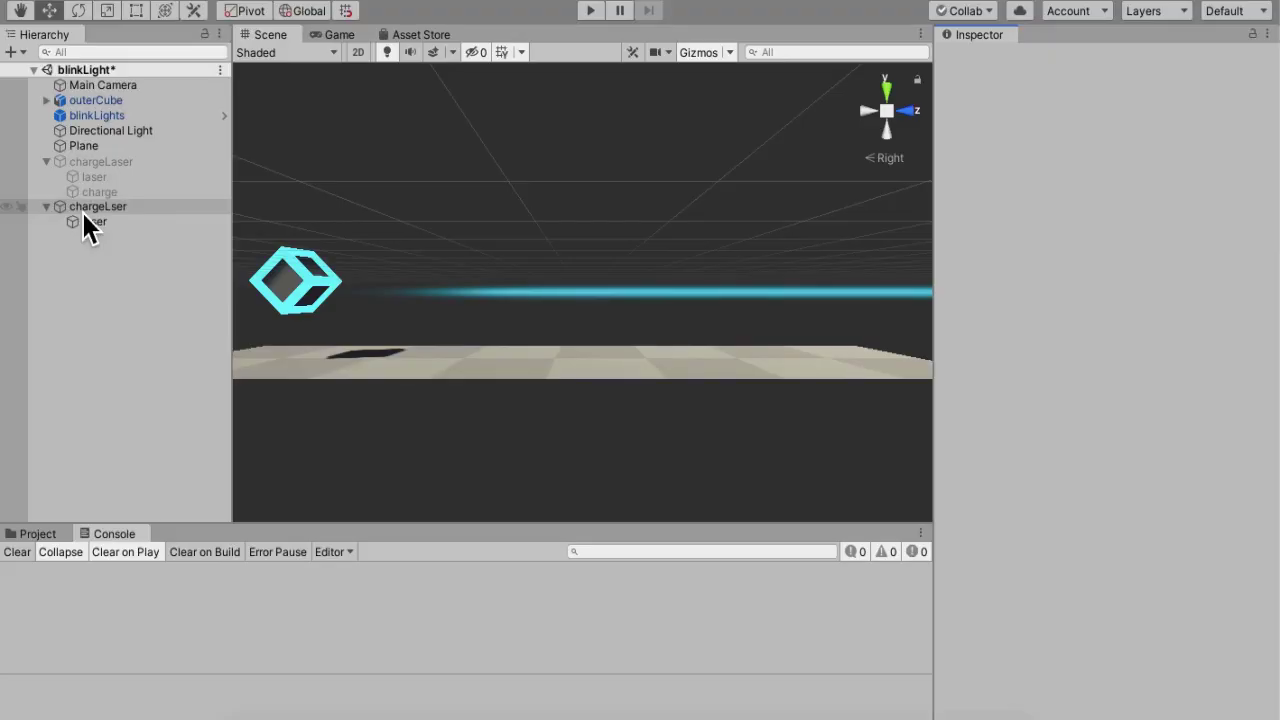
# Add a Particle System under chargeLser and name it 'charge'.
pyautogui.rightClick(83, 212)
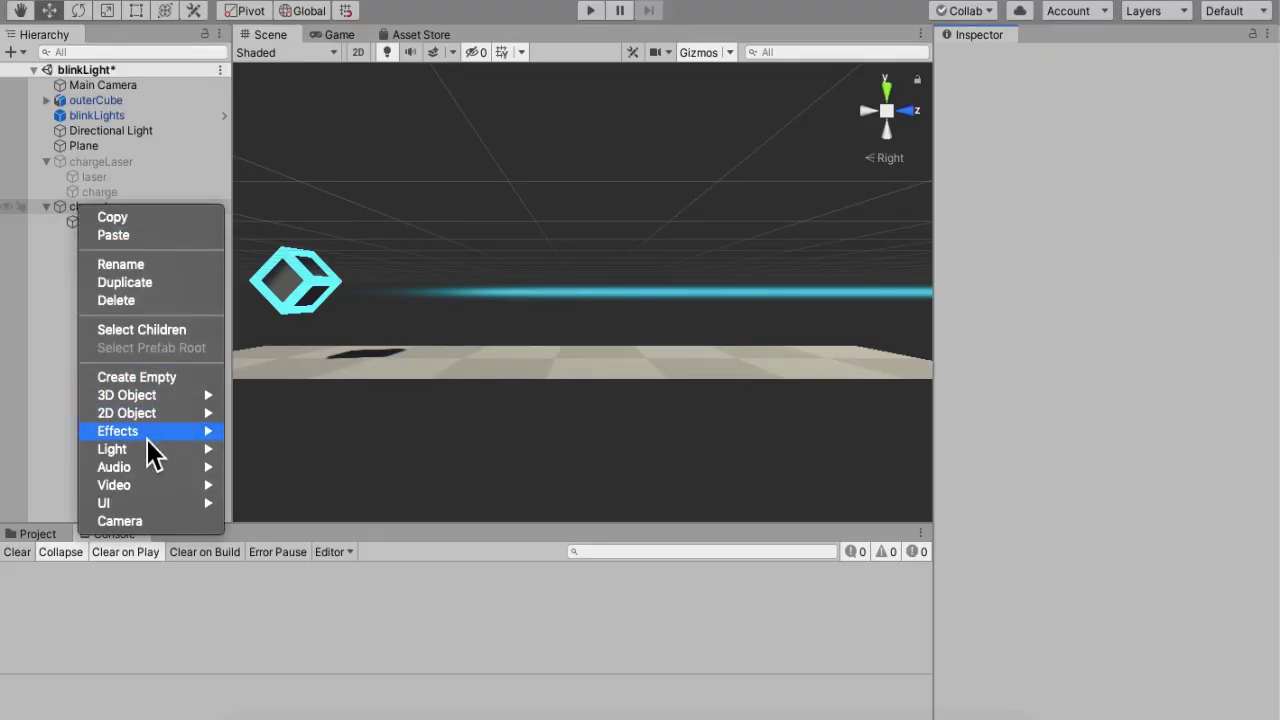
pyautogui.moveTo(150, 440)
pyautogui.click(295, 433)
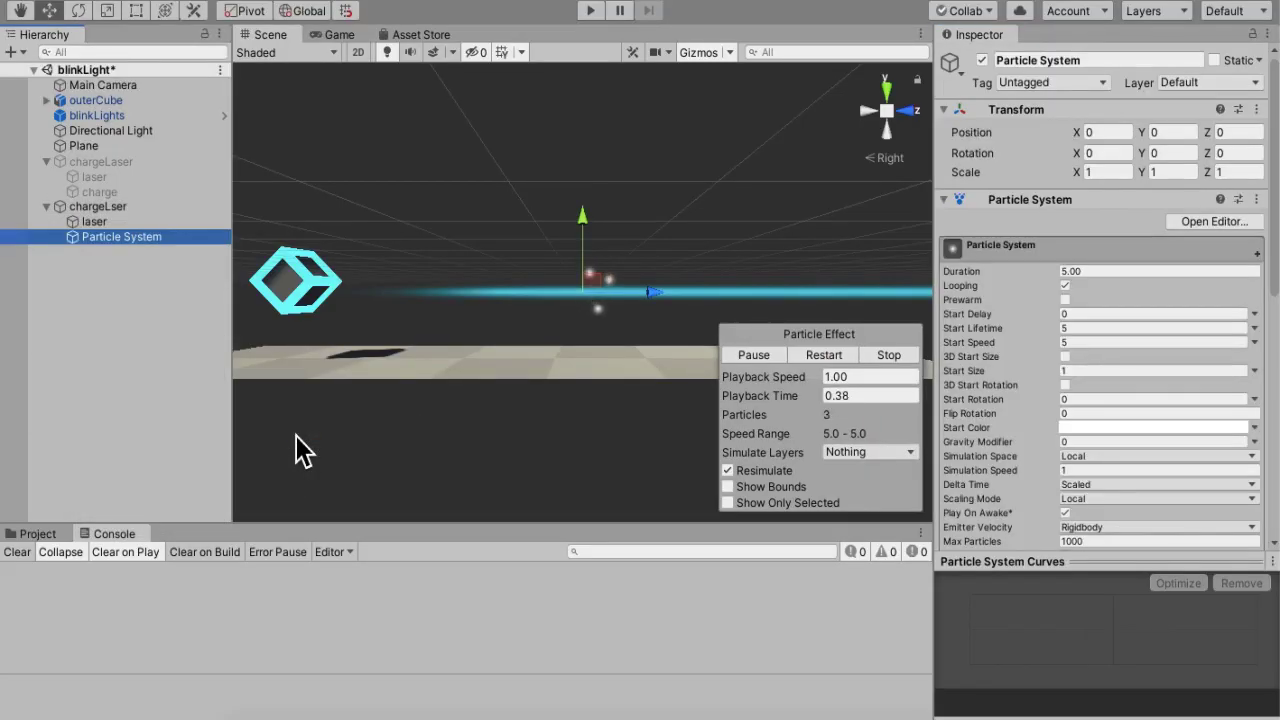
pyautogui.click(1095, 61)
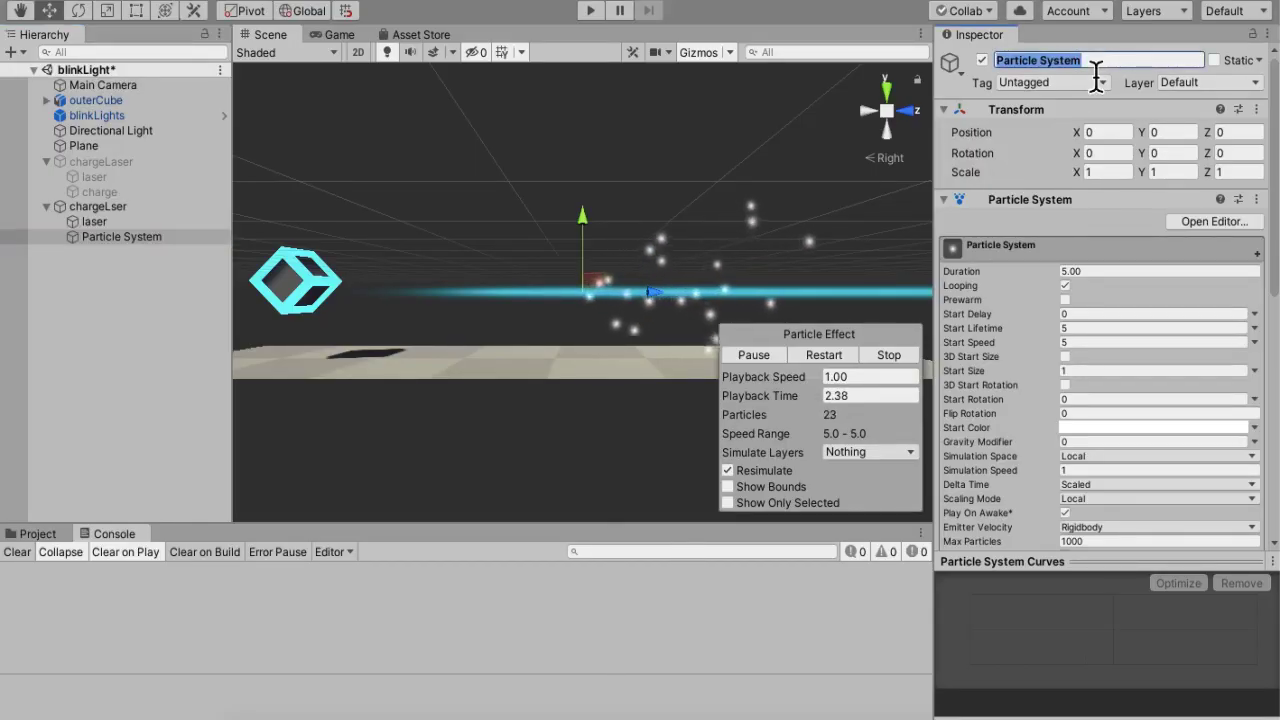
pyautogui.write('charge')
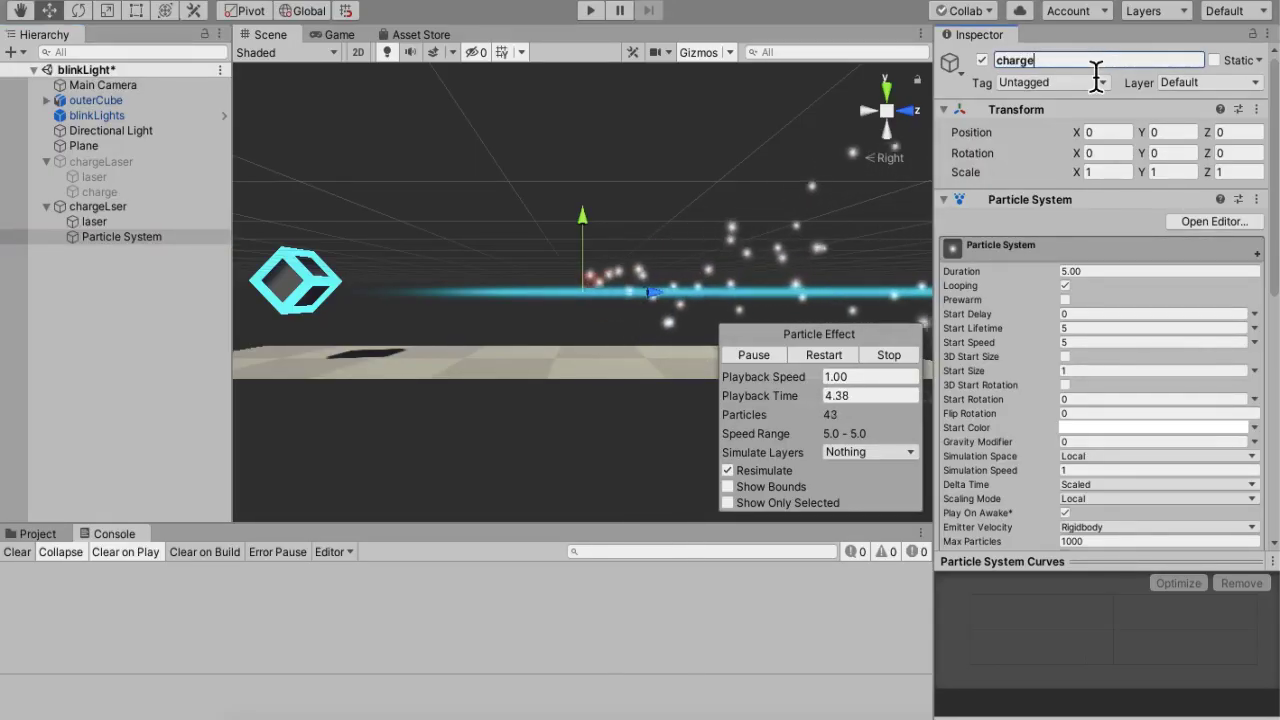
# Set the charge's Start Lifetime to 8 and Start Speed to 0.
pyautogui.click(1096, 329)
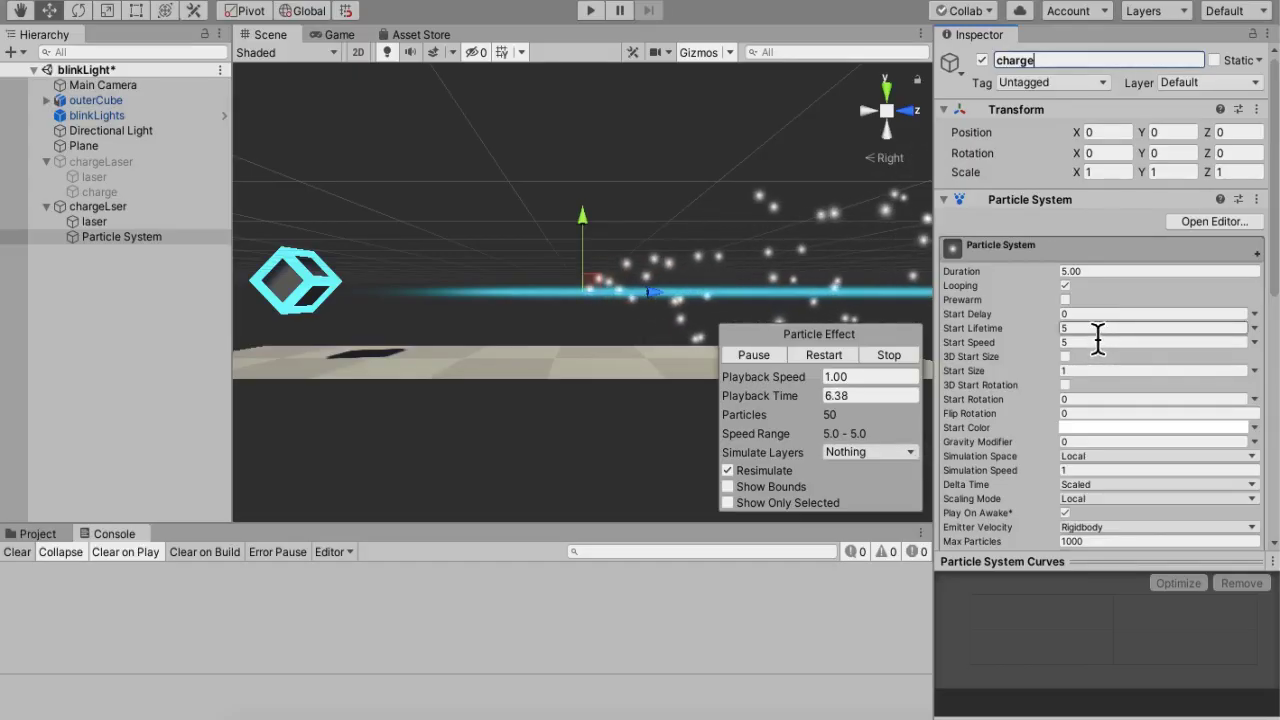
pyautogui.write('8')
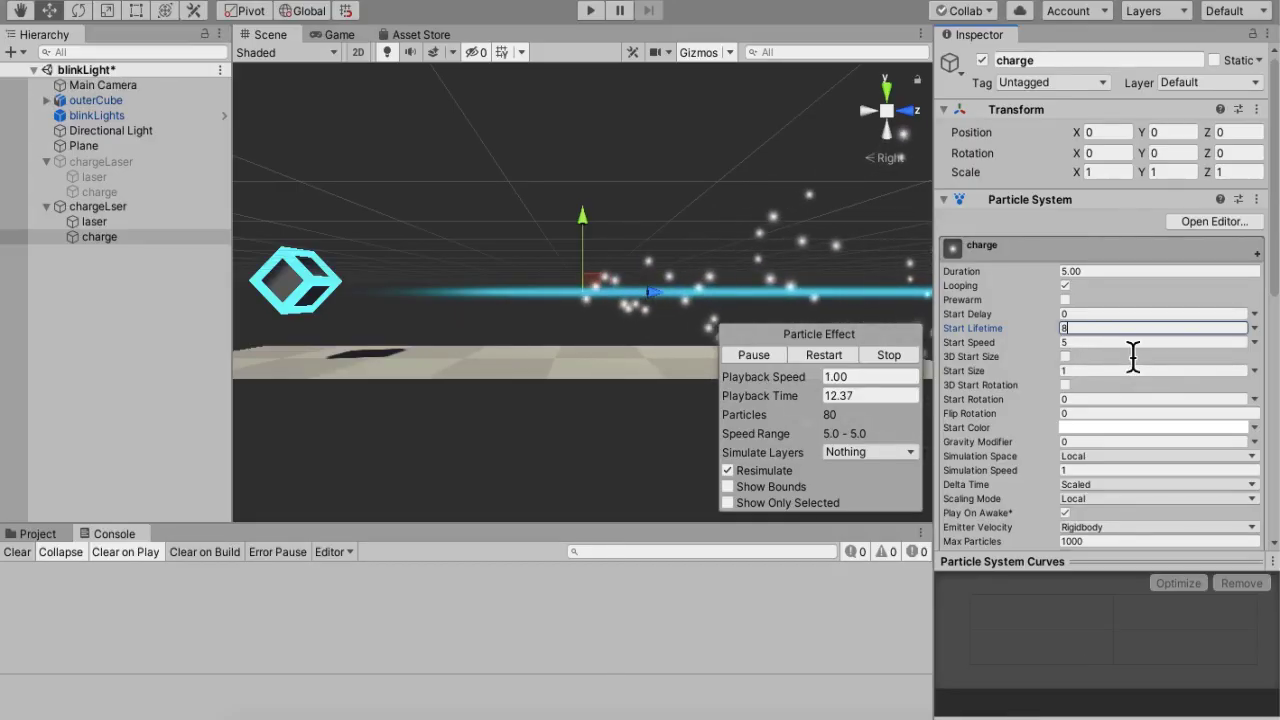
pyautogui.click(1112, 343)
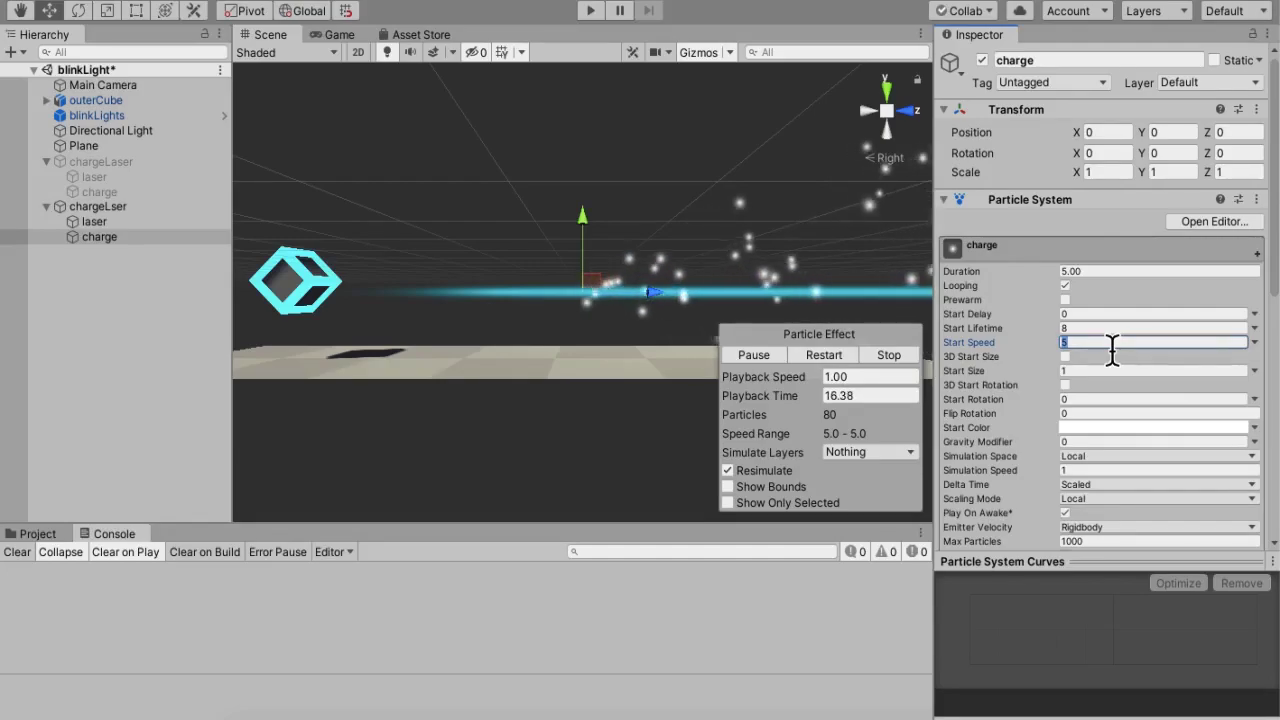
pyautogui.write('0')
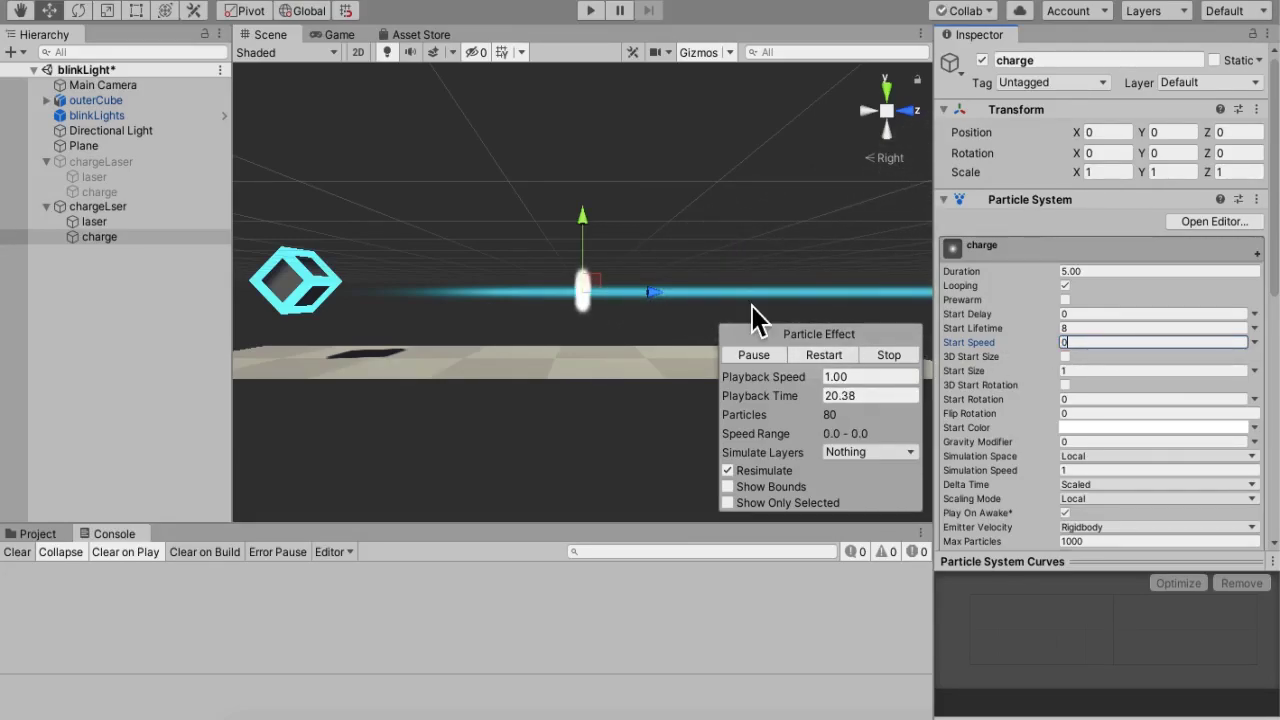
# Move the charge effect along Z toward the cube and disable its Shape module.
pyautogui.moveTo(660, 300); pyautogui.dragTo(452, 298)
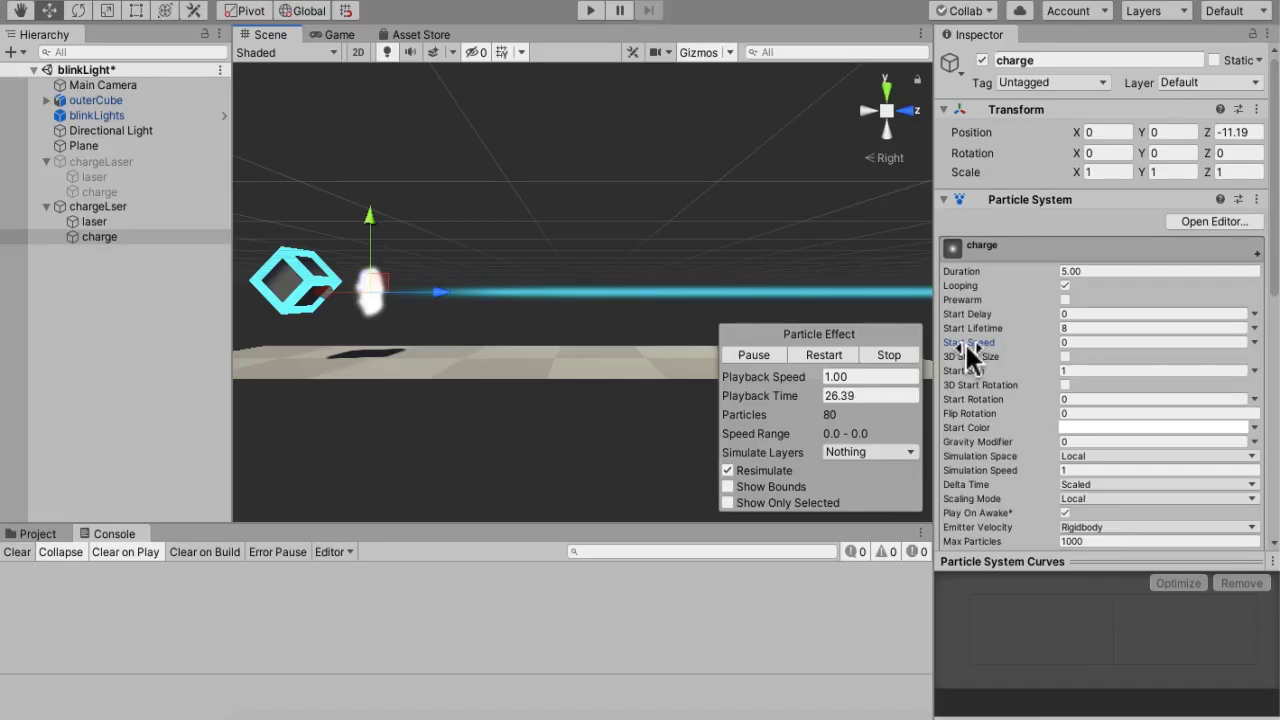
pyautogui.moveTo(965, 342)
pyautogui.scroll(-5, 973, 393)
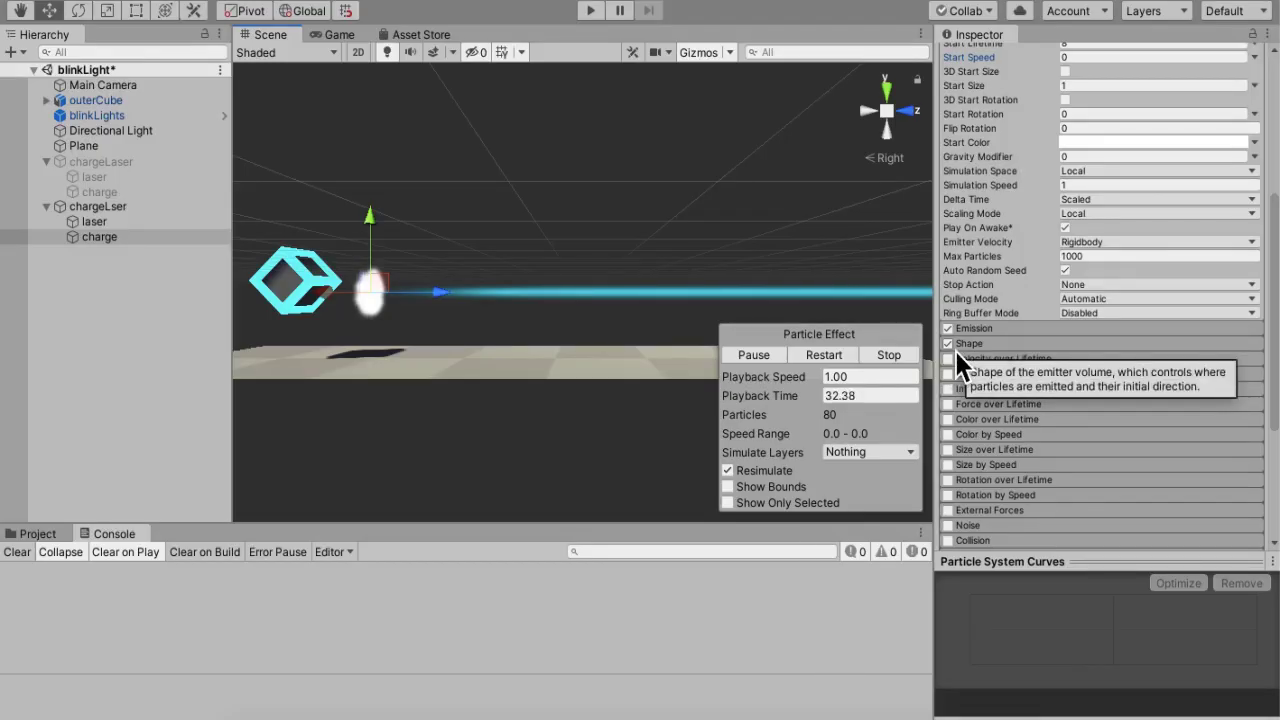
pyautogui.click(954, 348)
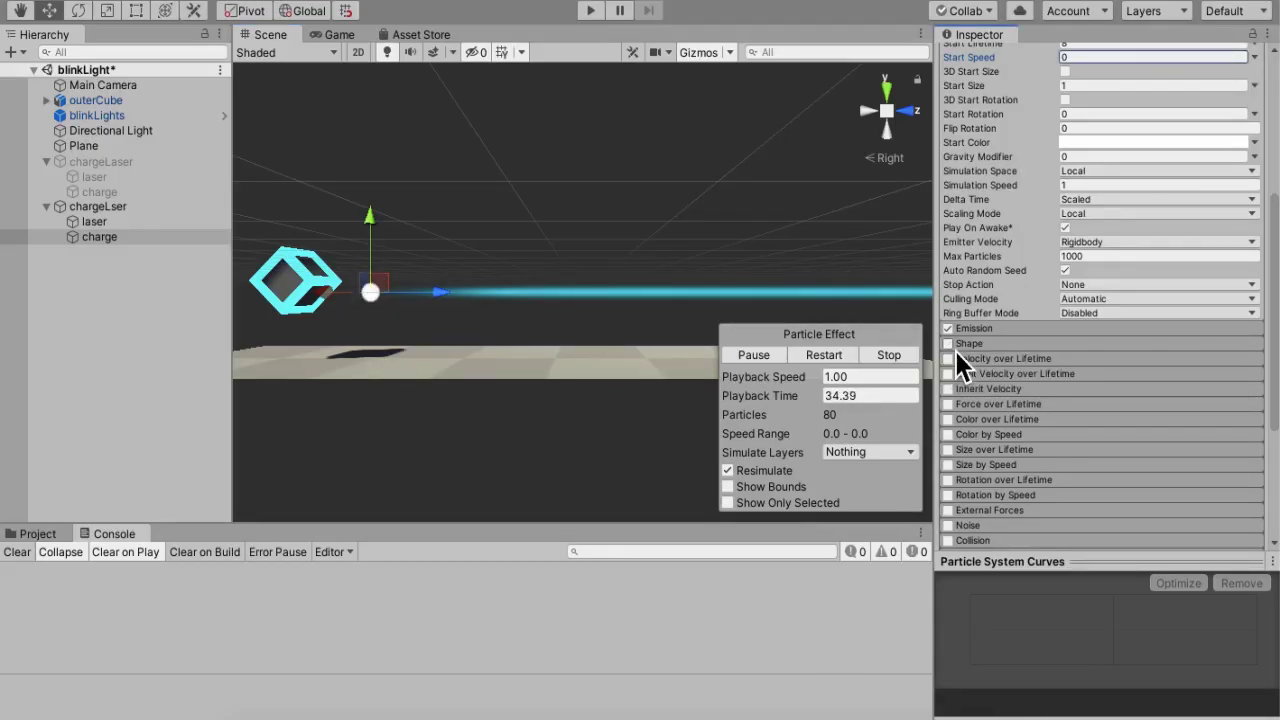
pyautogui.moveTo(1006, 341)
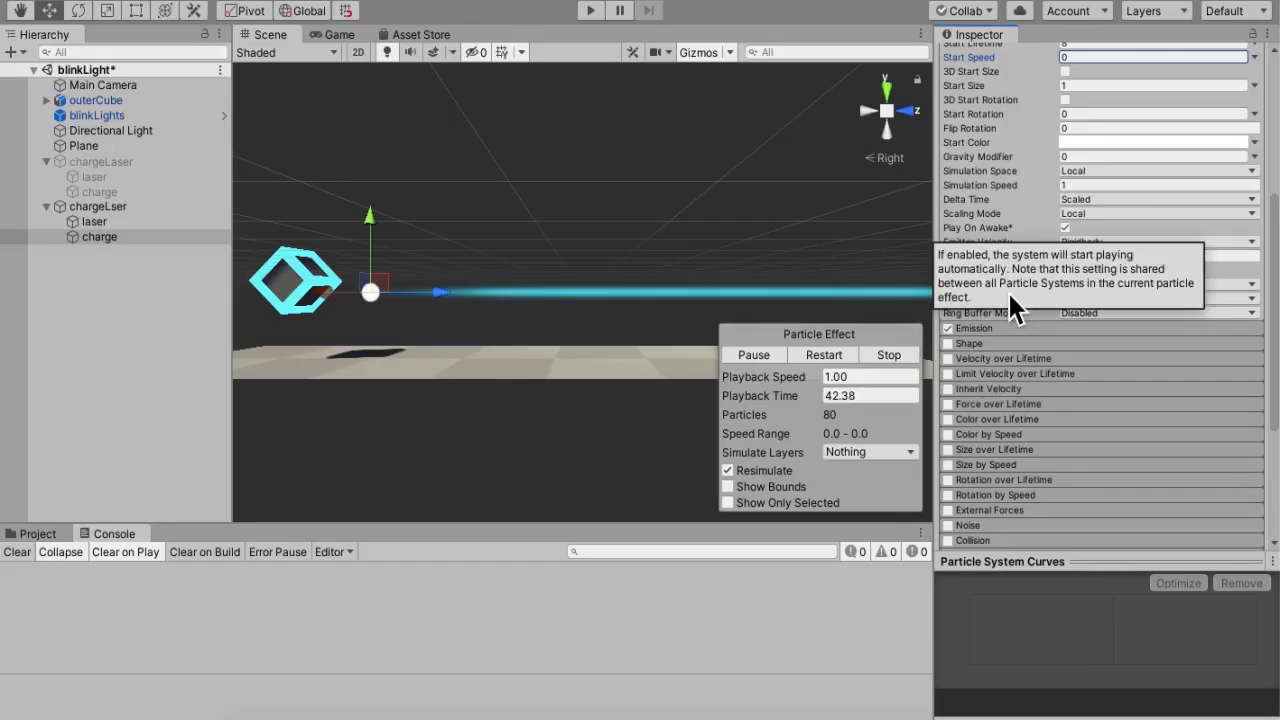
pyautogui.moveTo(1035, 192)
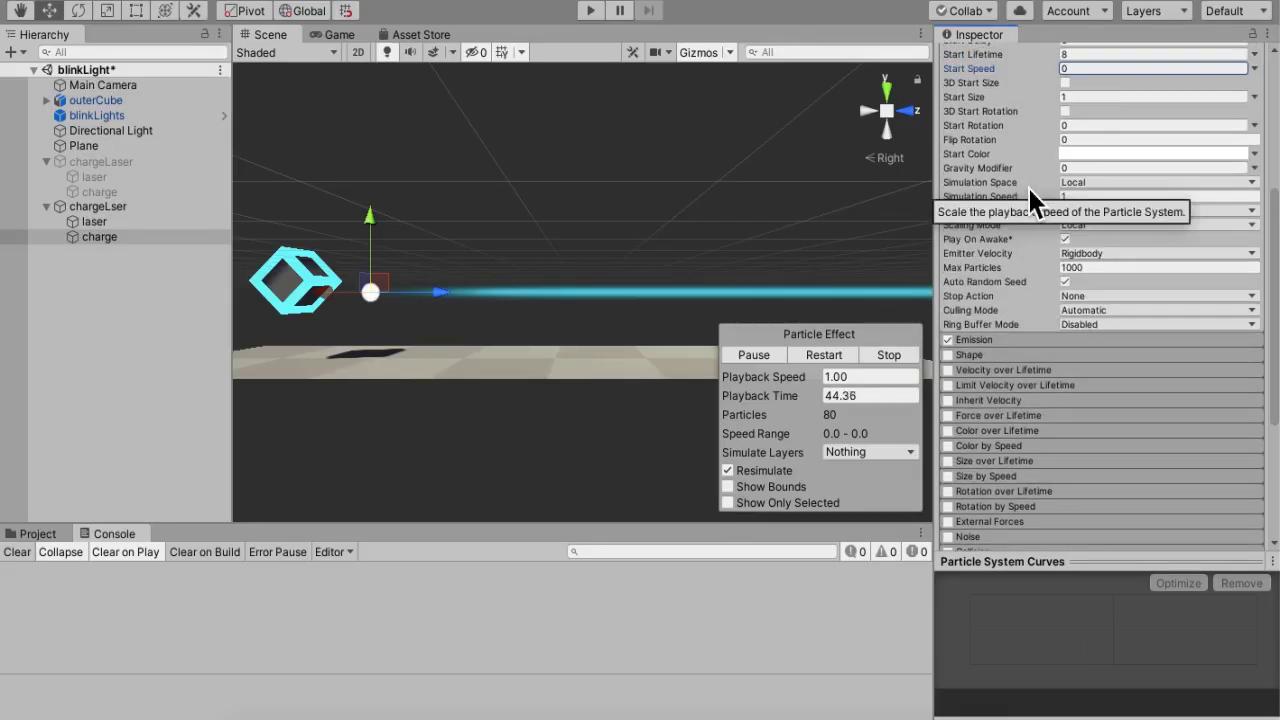
pyautogui.scroll(2, 1027, 185)
# Set the charge's Start Size to 8 and its Emission Rate over Time to 0.
pyautogui.click(1100, 132)
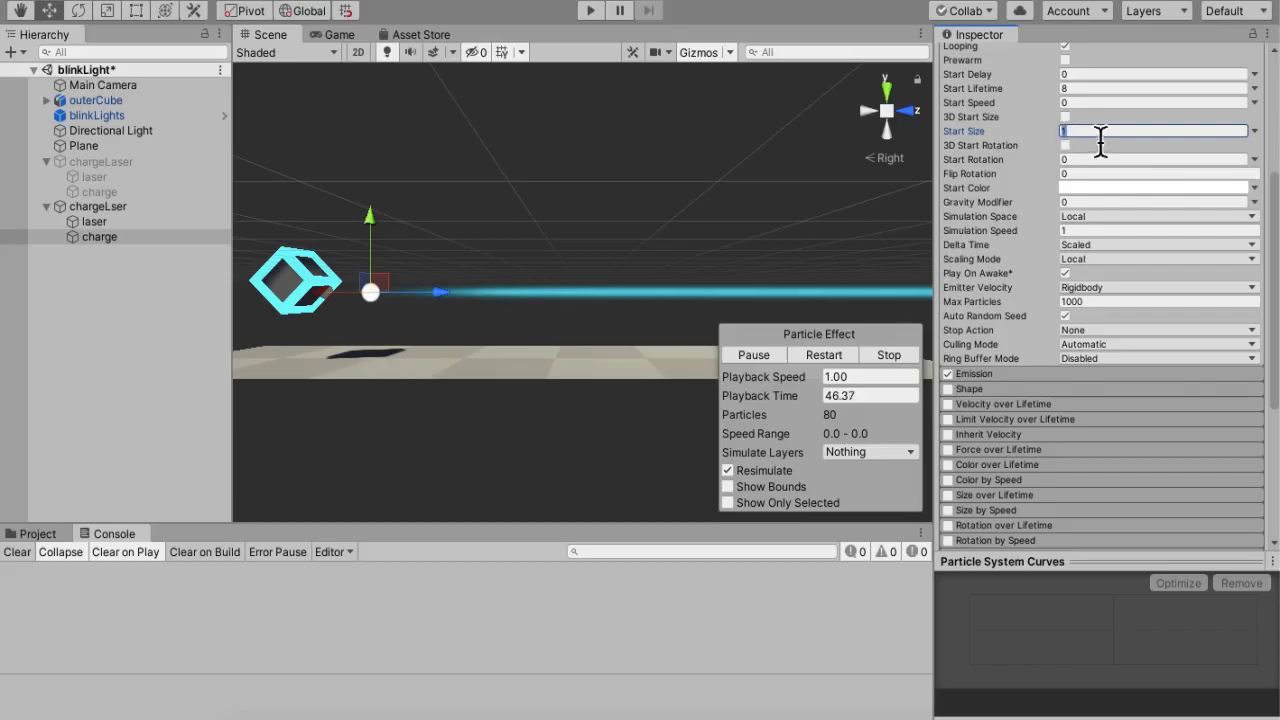
pyautogui.write('8')
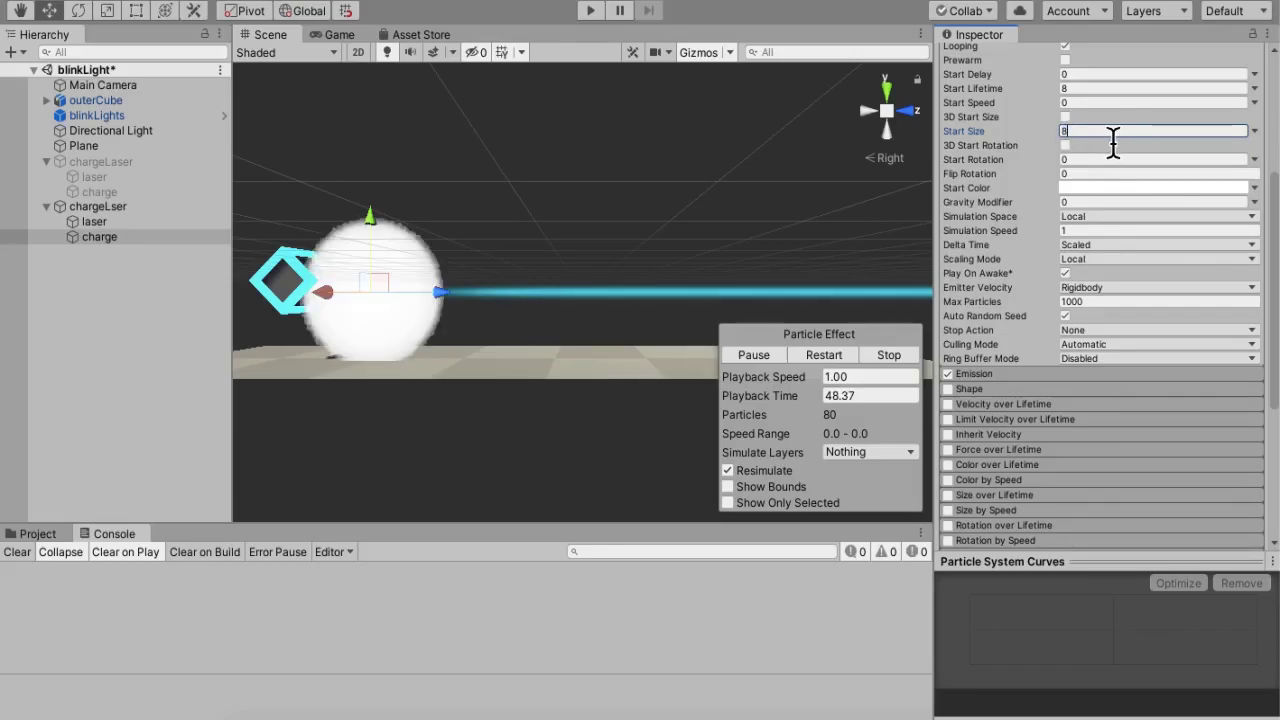
pyautogui.click(1039, 377)
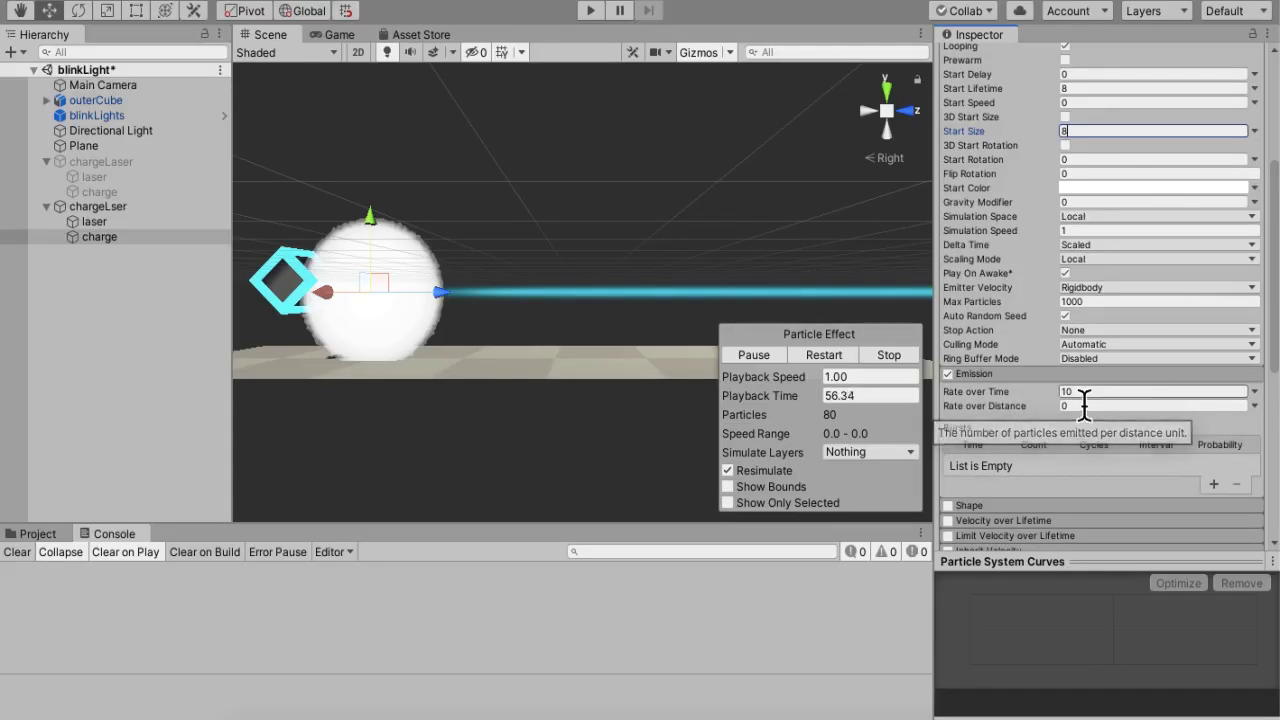
pyautogui.click(1084, 392)
pyautogui.write('0')
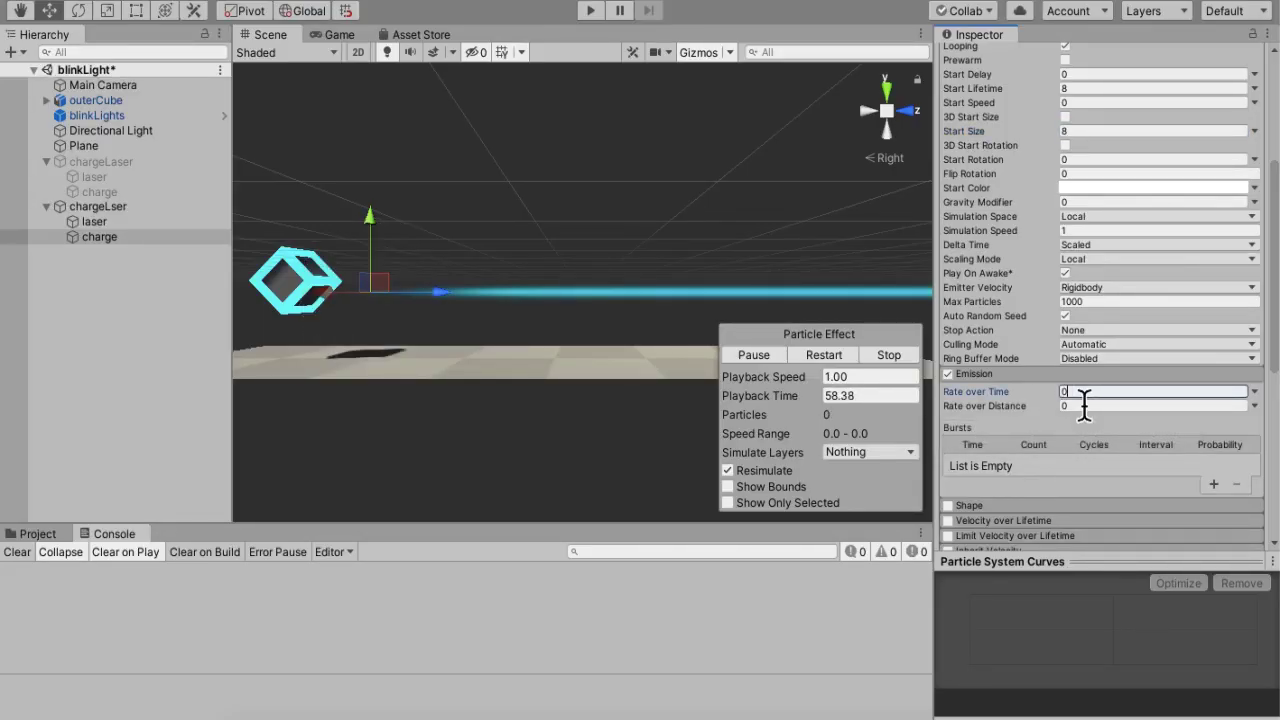
# Add an emission burst with a Count of 1 particle.
pyautogui.click(1214, 484)
pyautogui.click(1030, 464)
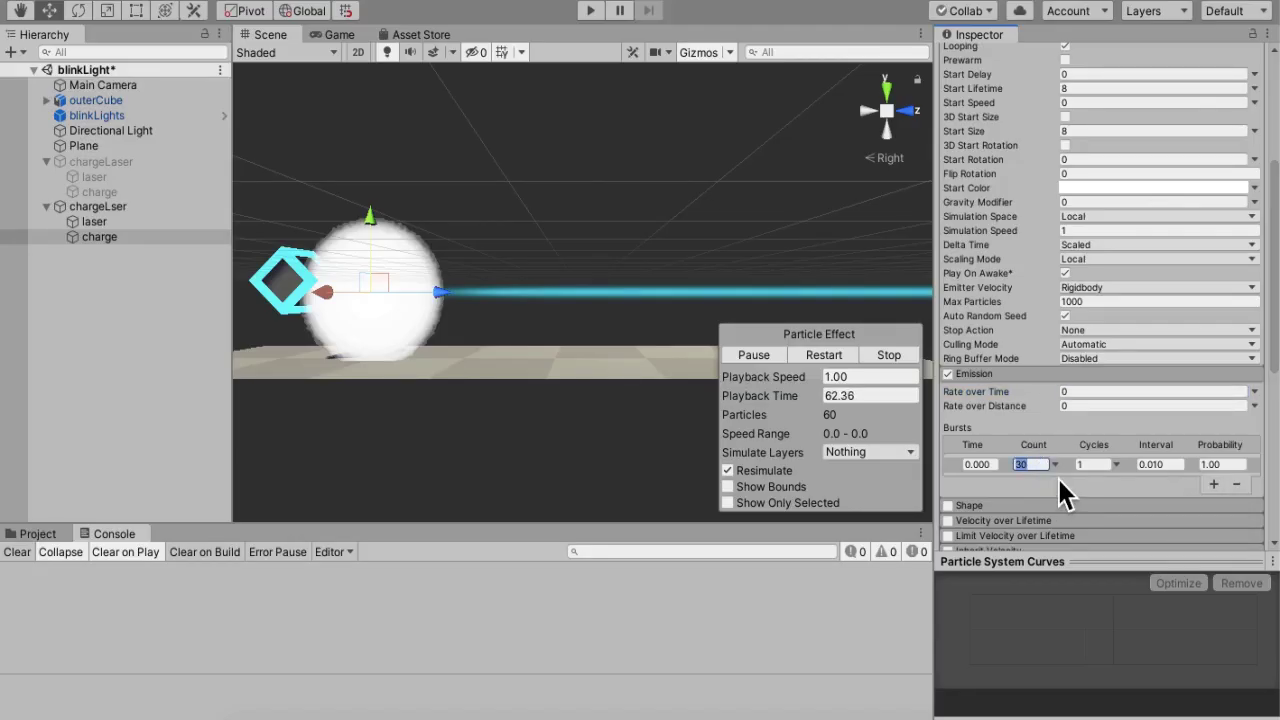
pyautogui.write('1')
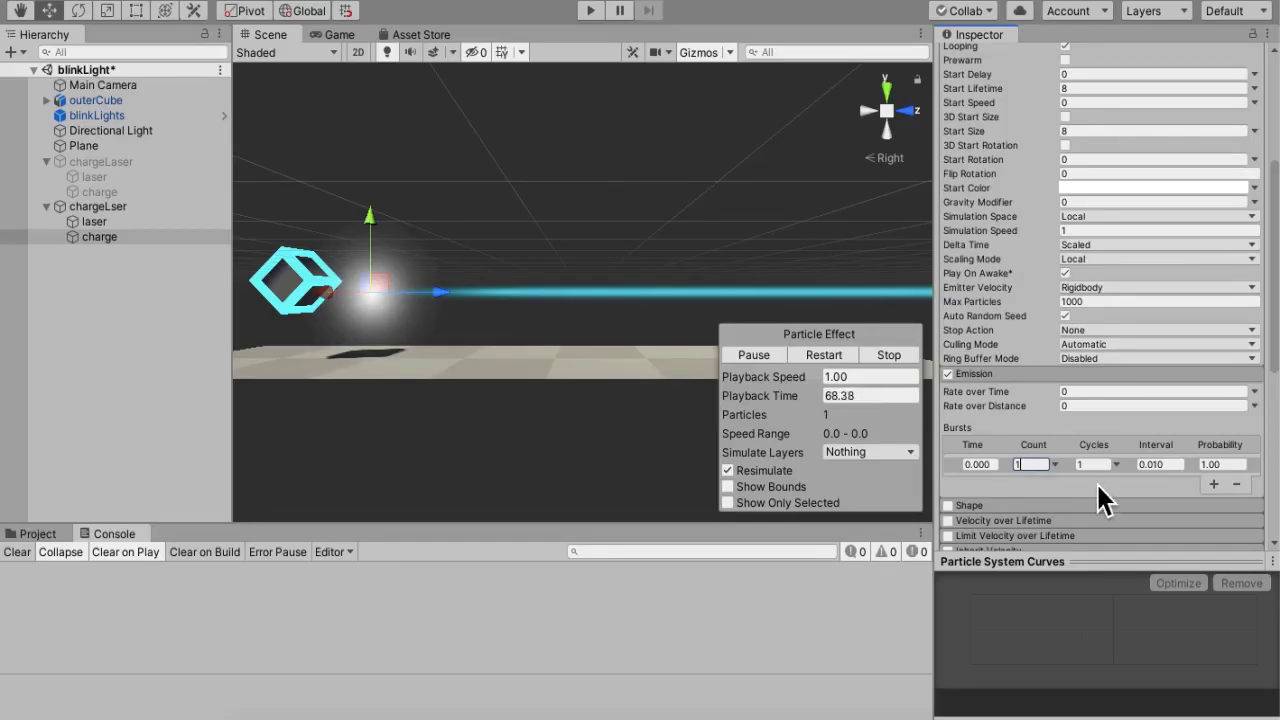
pyautogui.scroll(3, 1098, 485)
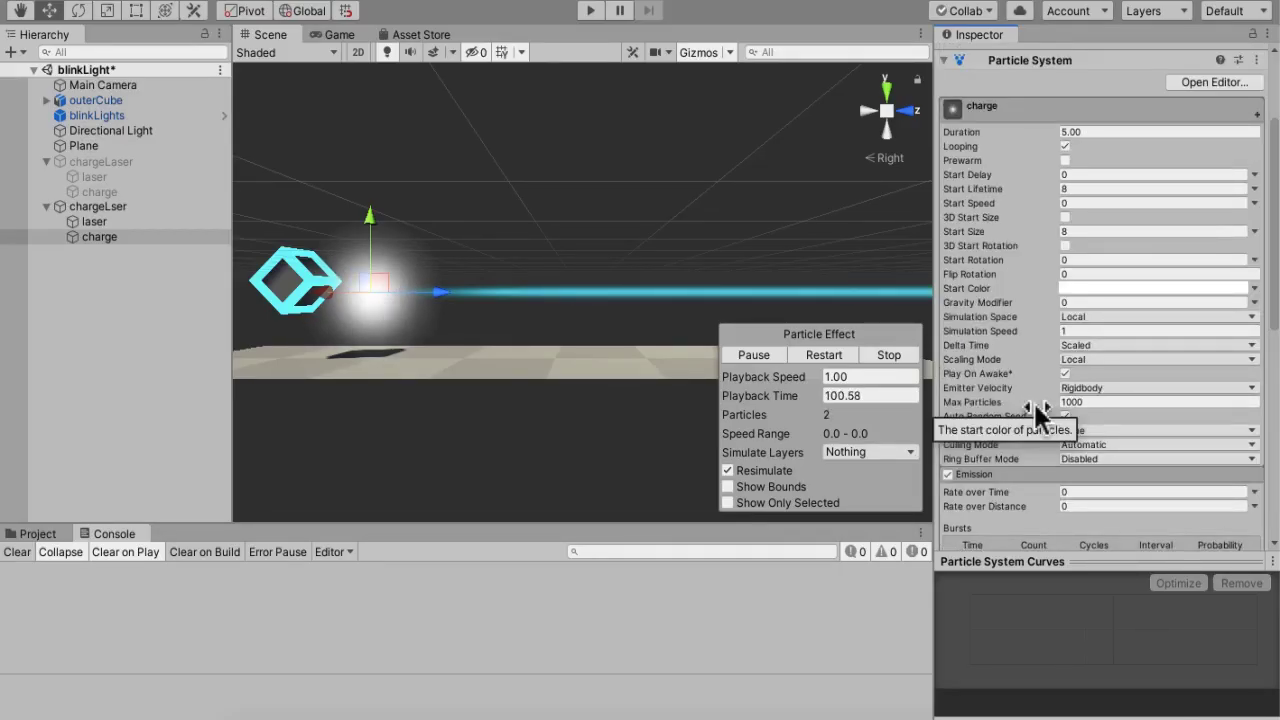
pyautogui.scroll(-3, 1031, 408)
pyautogui.scroll(-2, 1031, 408)
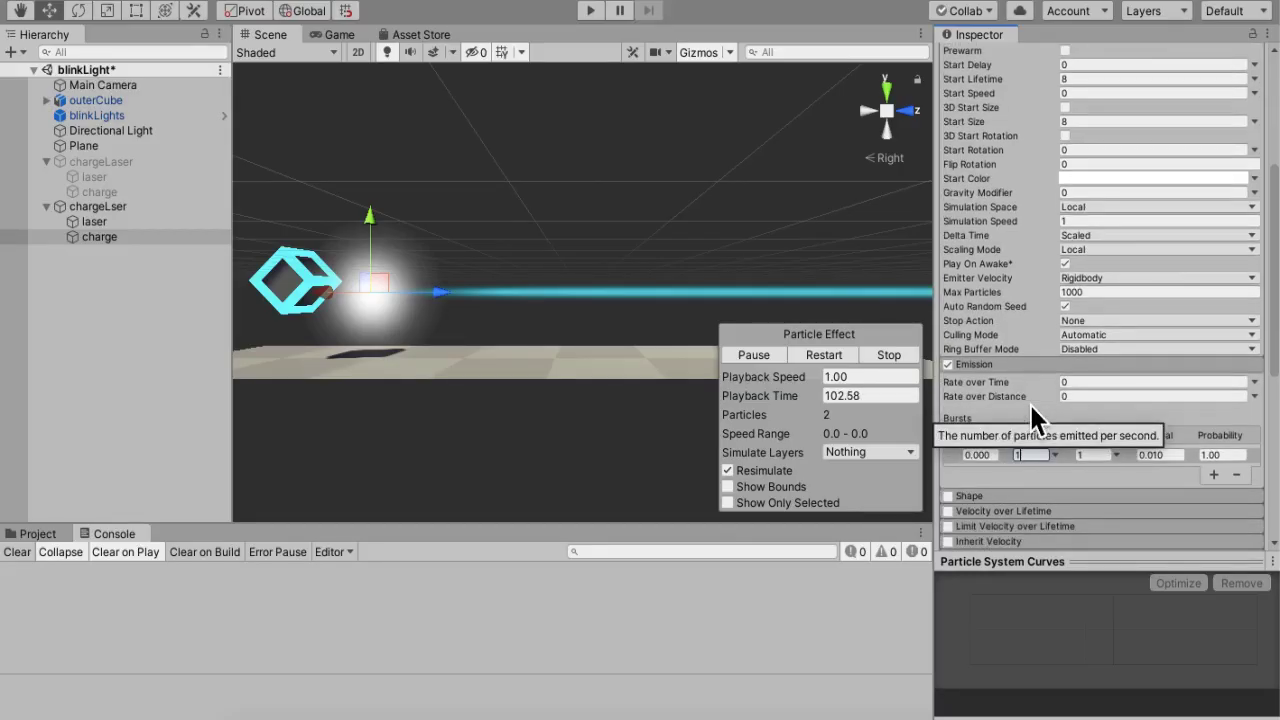
pyautogui.scroll(-1, 1029, 402)
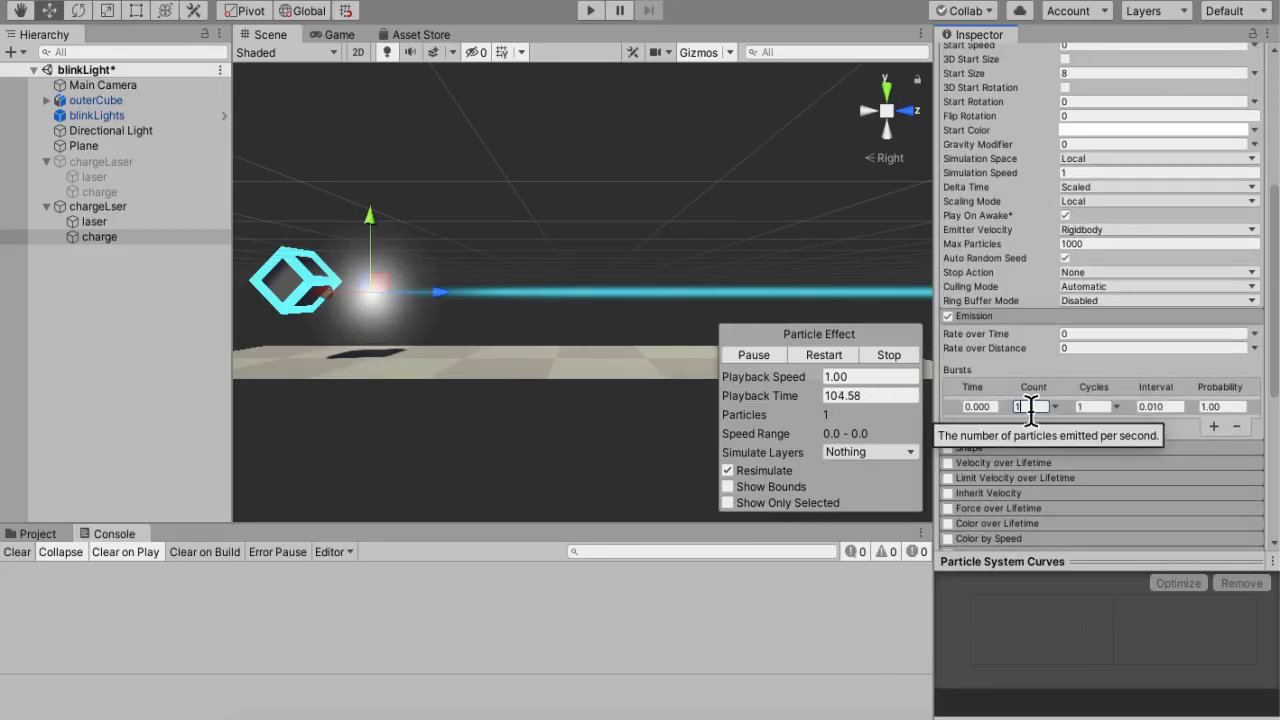
pyautogui.click(1029, 402)
pyautogui.scroll(-1, 1026, 478)
pyautogui.scroll(-1, 1026, 478)
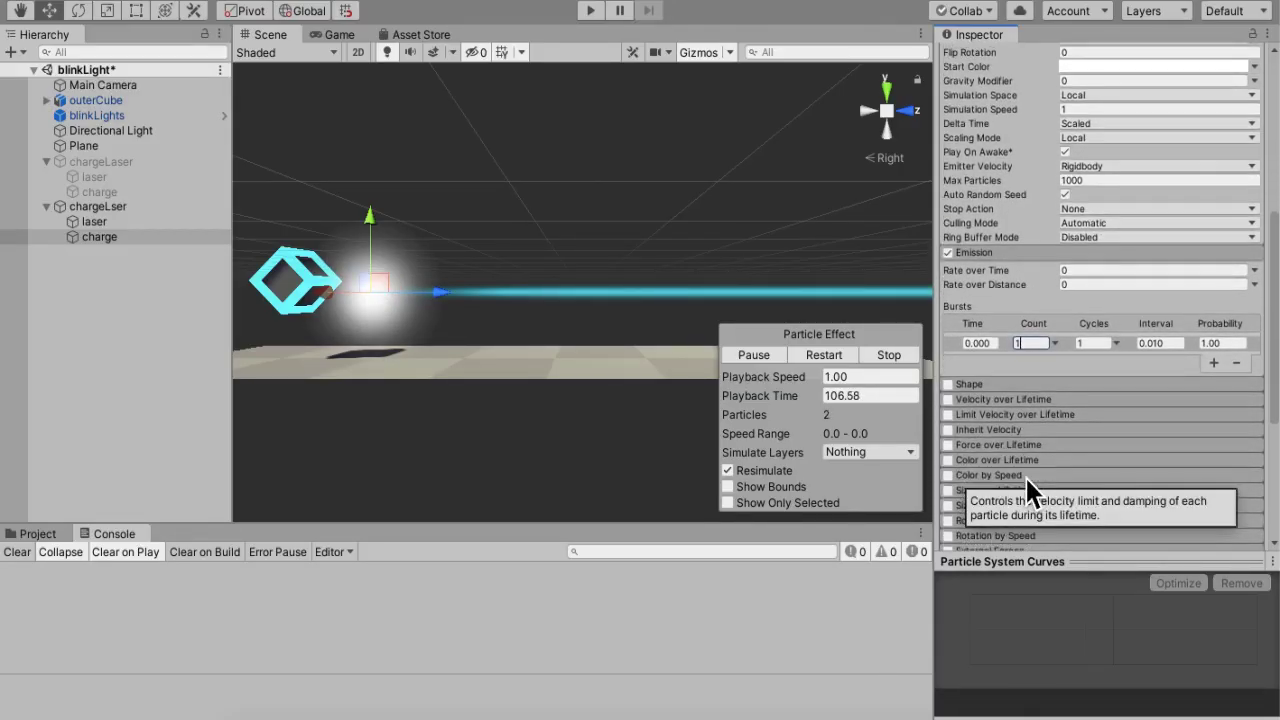
pyautogui.scroll(-1, 1026, 478)
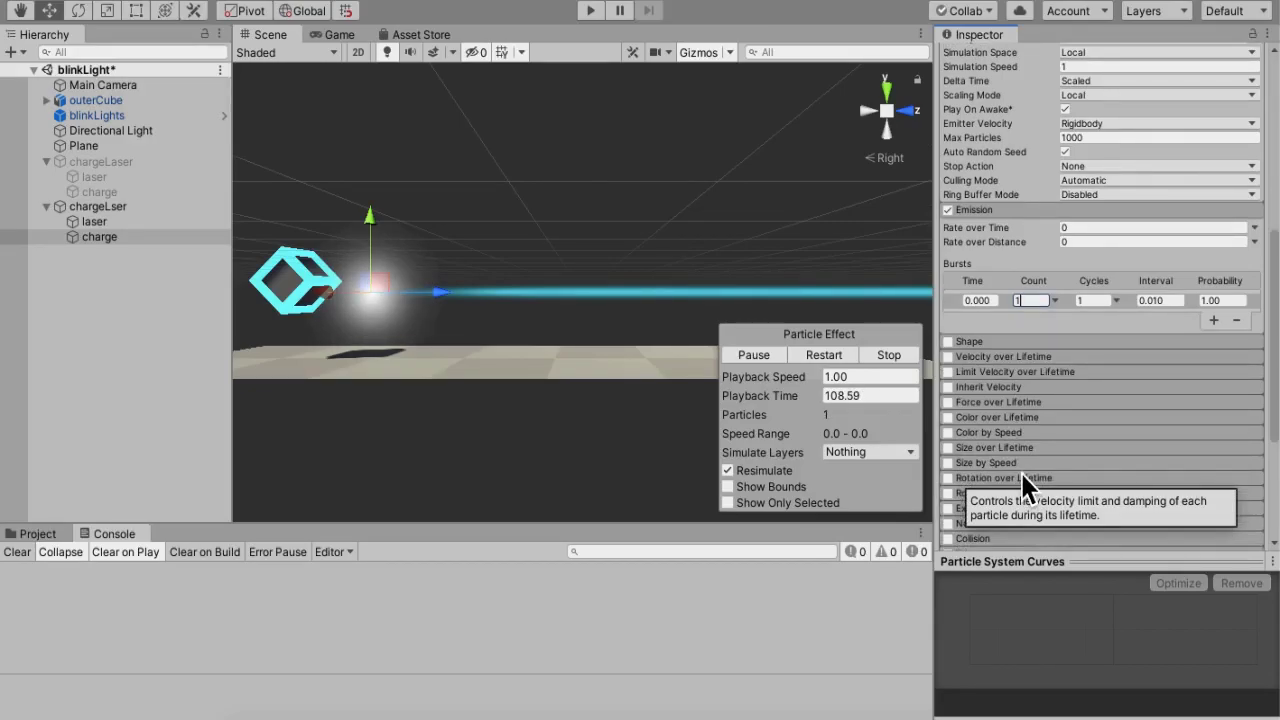
# Enable Size over Lifetime on the charge and open its Size curve in an enlarged editor.
pyautogui.click(953, 456)
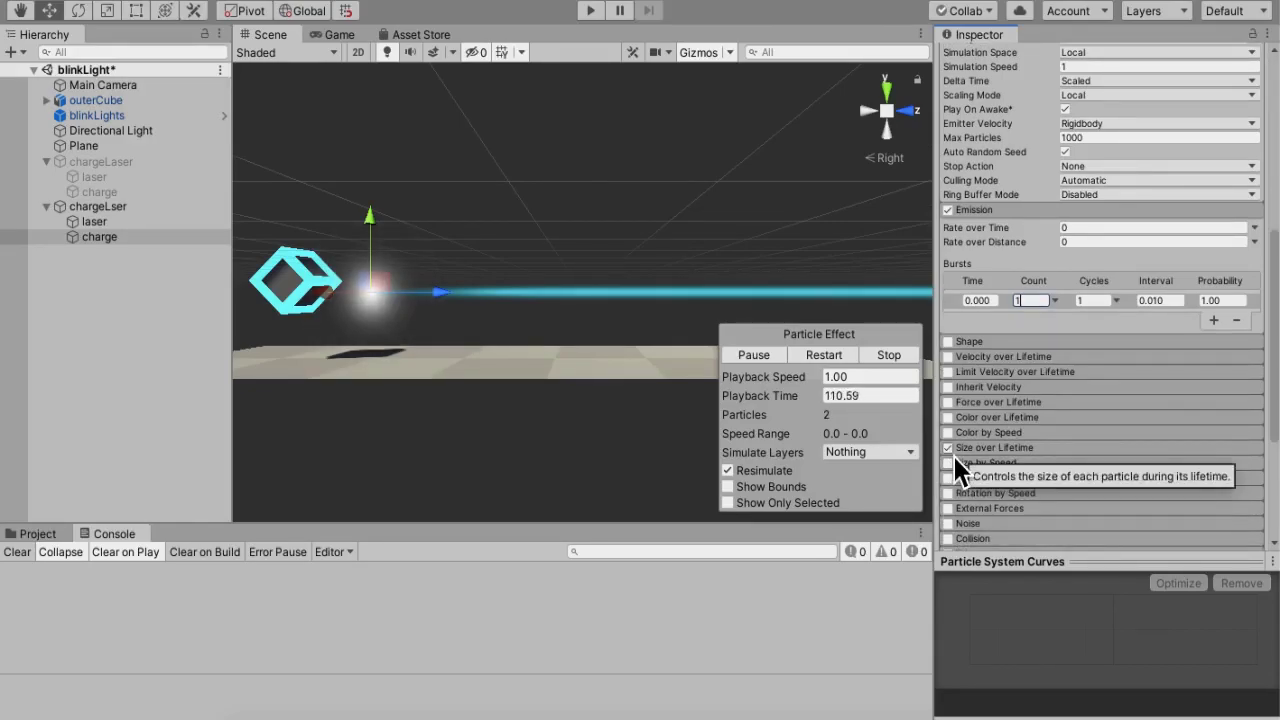
pyautogui.click(973, 451)
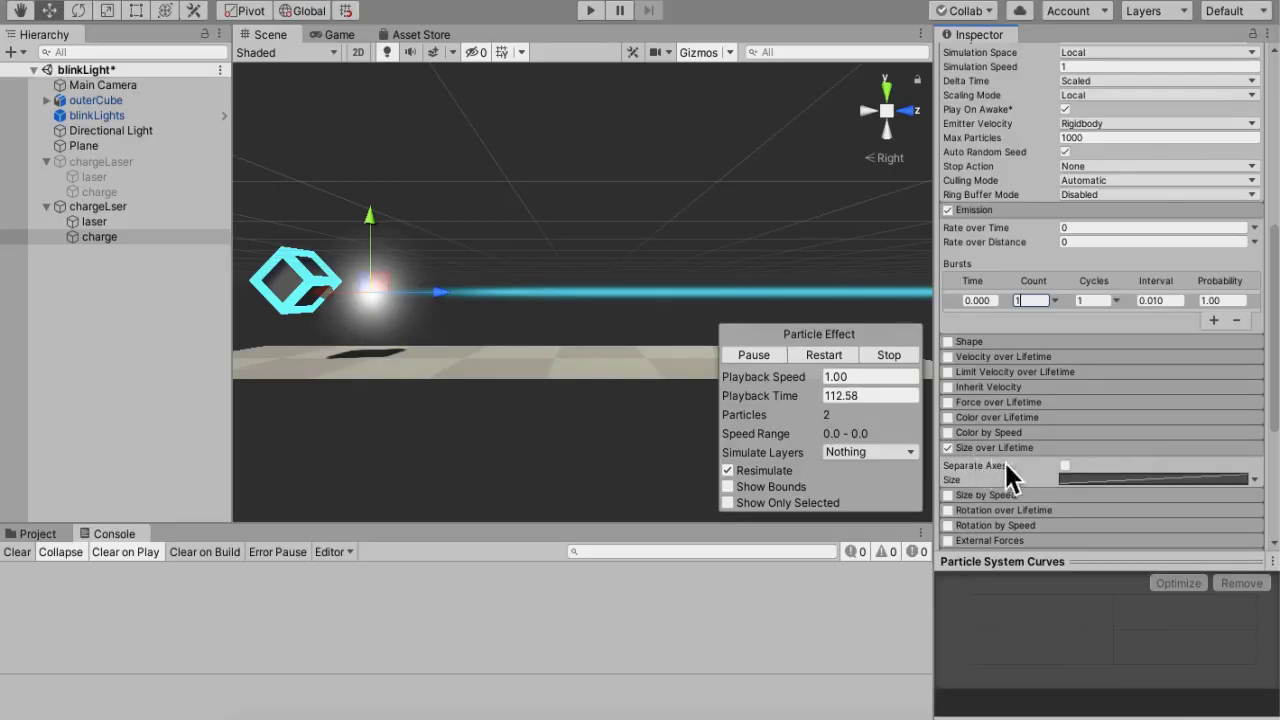
pyautogui.click(1117, 487)
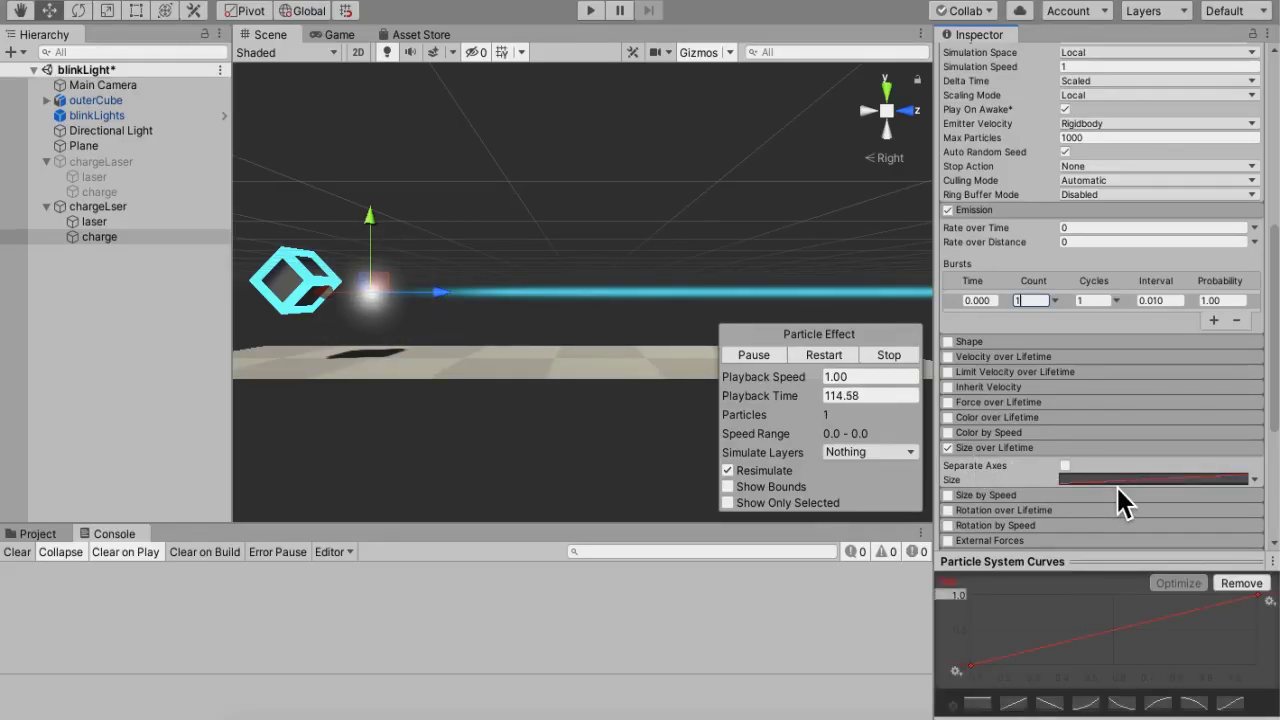
pyautogui.moveTo(1100, 562)
pyautogui.mouseDown()
pyautogui.moveTo(1070, 713)
pyautogui.moveTo(1025, 558)
pyautogui.mouseUp()
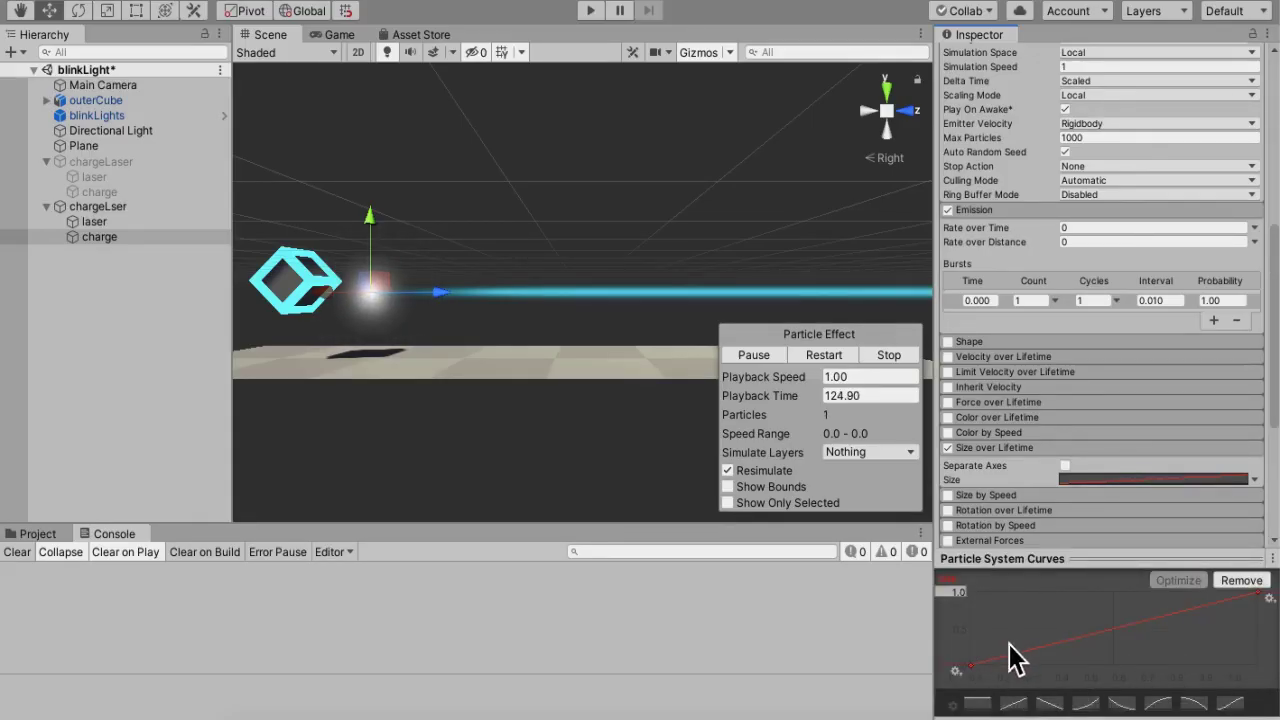
# Add three keys to the Size curve and raise an early key to a peak at 0.2, 1.0.
pyautogui.rightClick(1002, 671)
pyautogui.click(1034, 665)
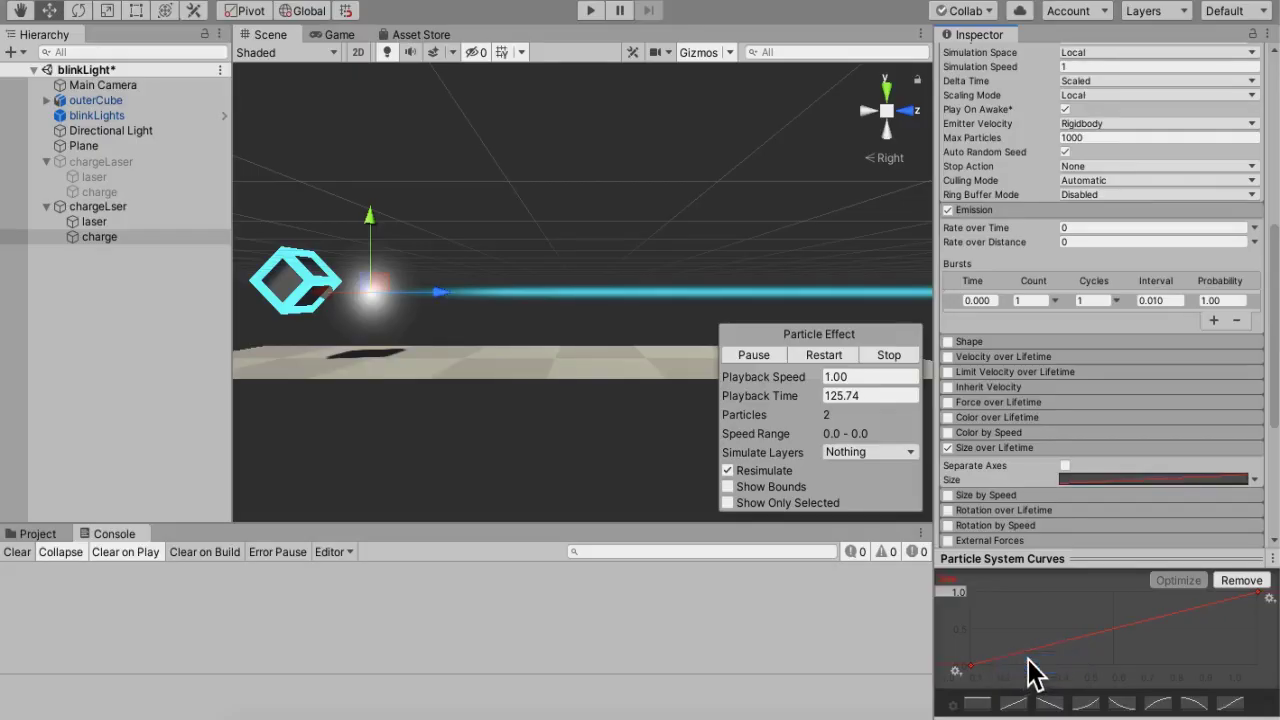
pyautogui.rightClick(1038, 676)
pyautogui.click(1042, 666)
pyautogui.rightClick(1068, 664)
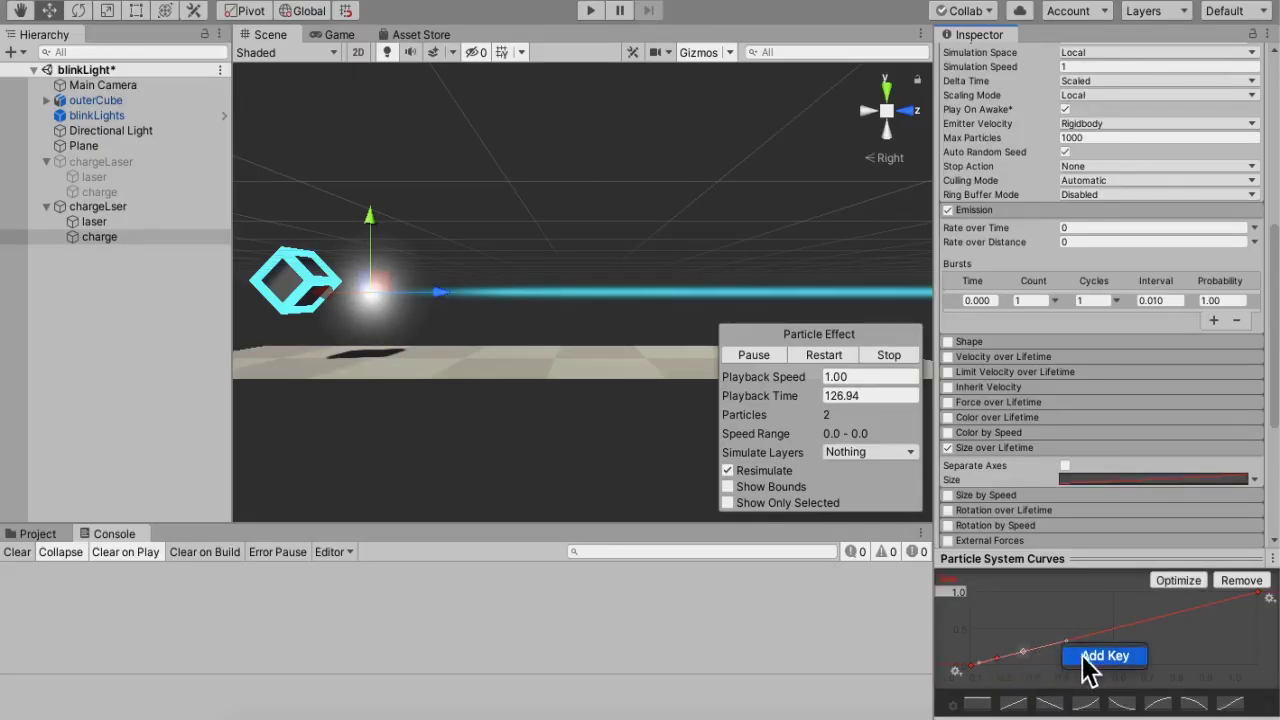
pyautogui.click(1097, 656)
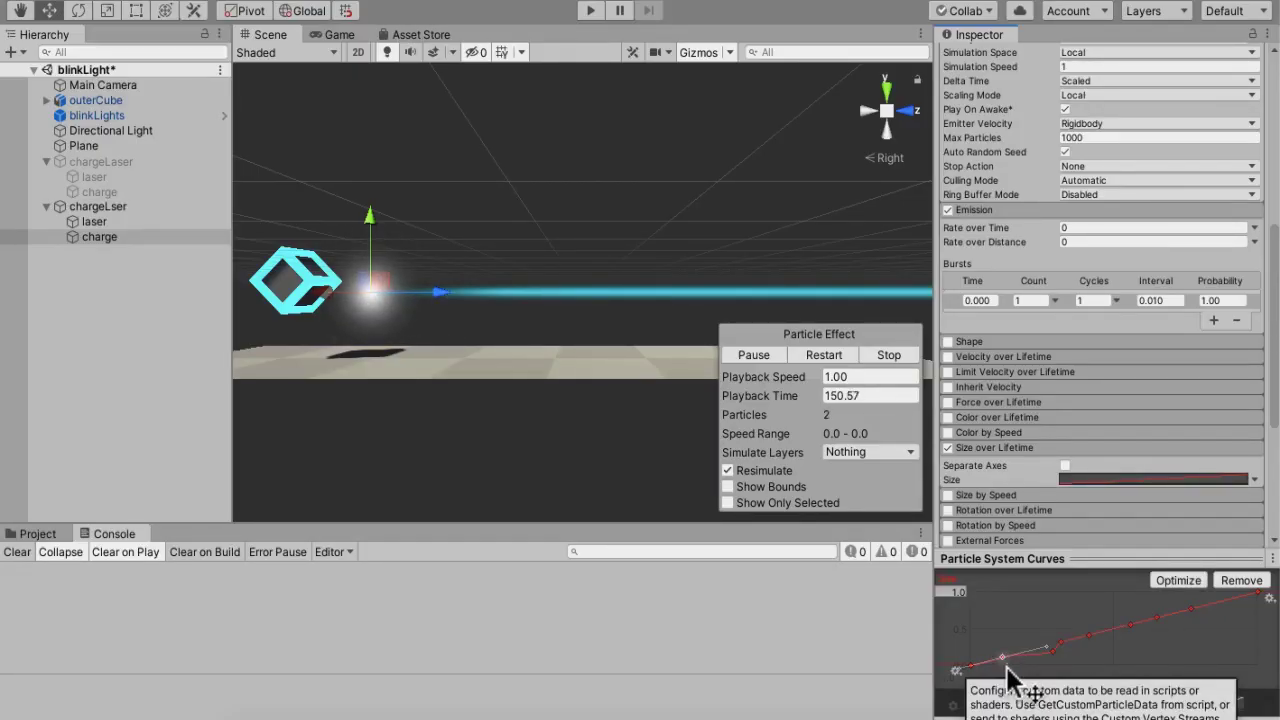
pyautogui.moveTo(1008, 667); pyautogui.dragTo(1034, 605)
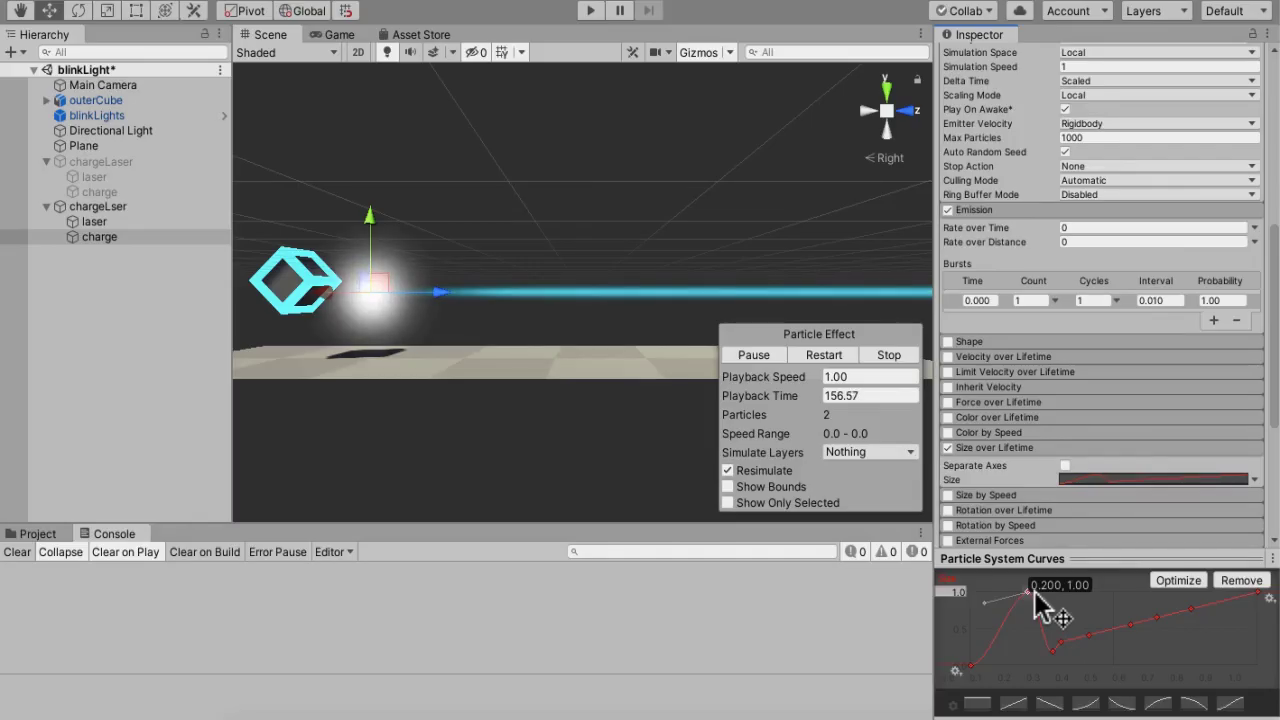
pyautogui.moveTo(1033, 590); pyautogui.dragTo(1035, 592)
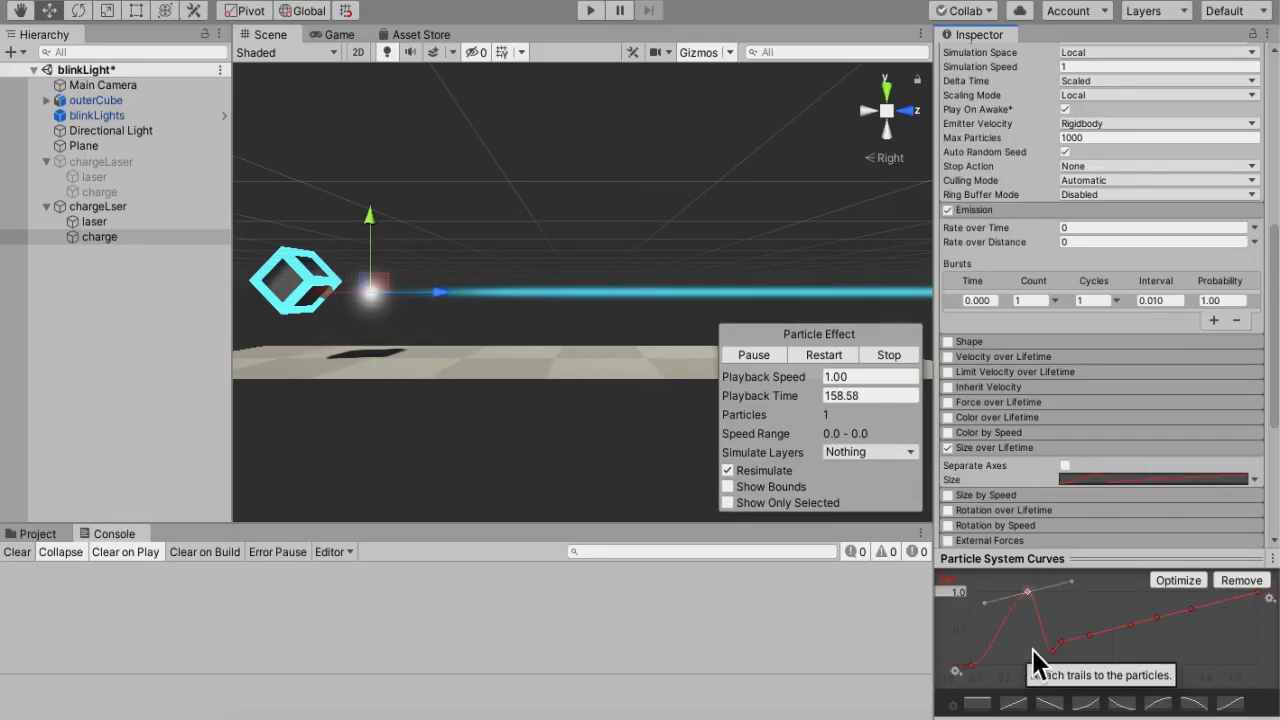
# Drag the mid Size curve keys into a zigzag of dips and bumps, one dropped to about 0.43.
pyautogui.moveTo(1056, 643)
pyautogui.mouseDown()
pyautogui.moveTo(1045, 655)
pyautogui.moveTo(1087, 646)
pyautogui.mouseUp()
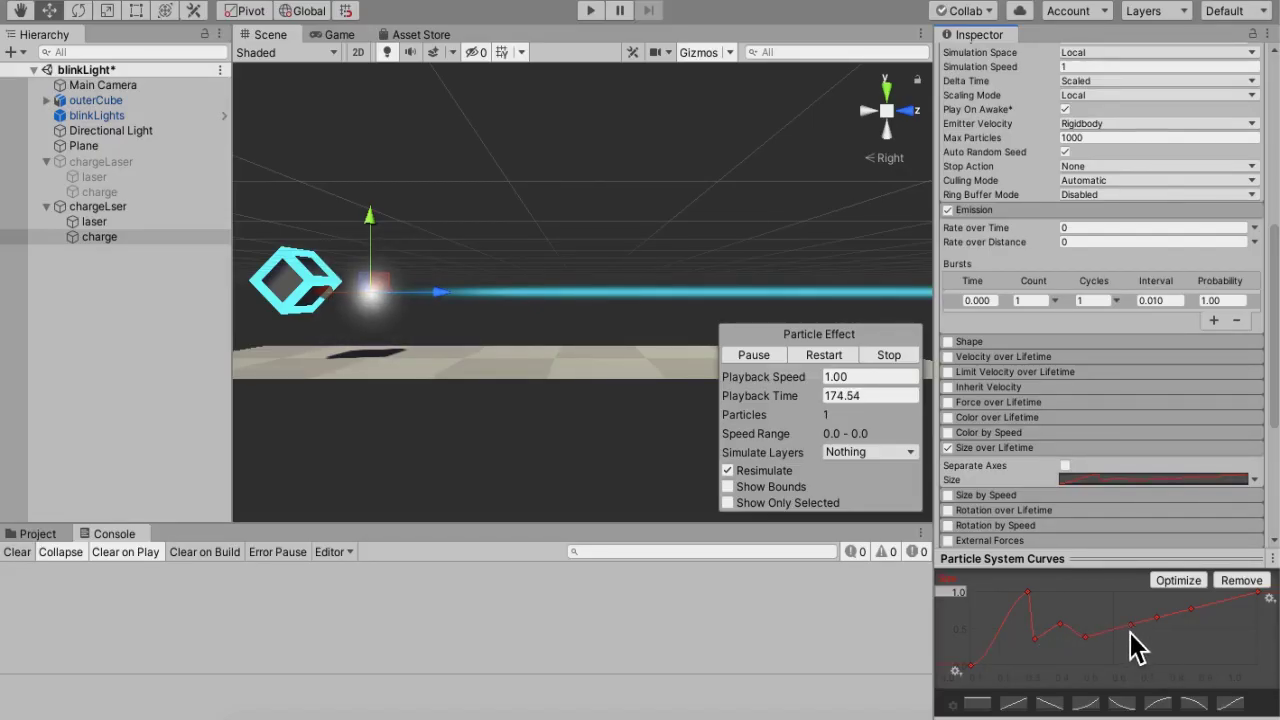
pyautogui.click(1107, 626)
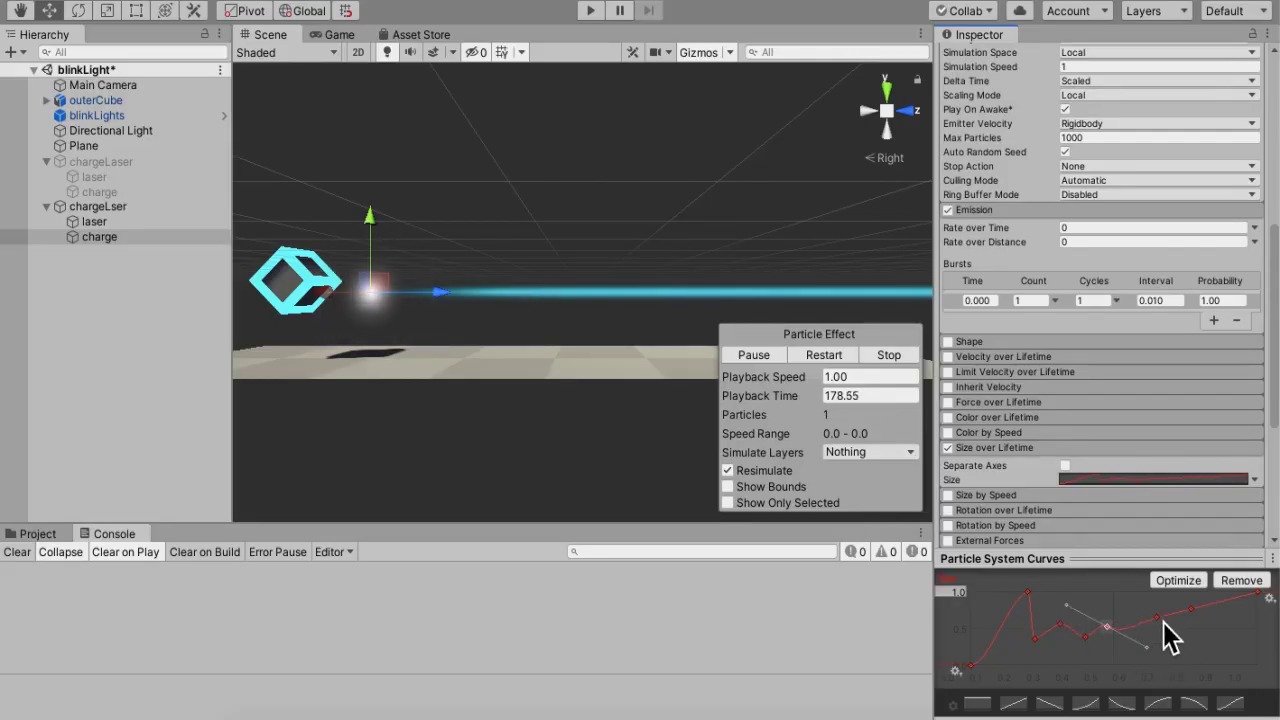
pyautogui.moveTo(1160, 624); pyautogui.dragTo(1149, 655)
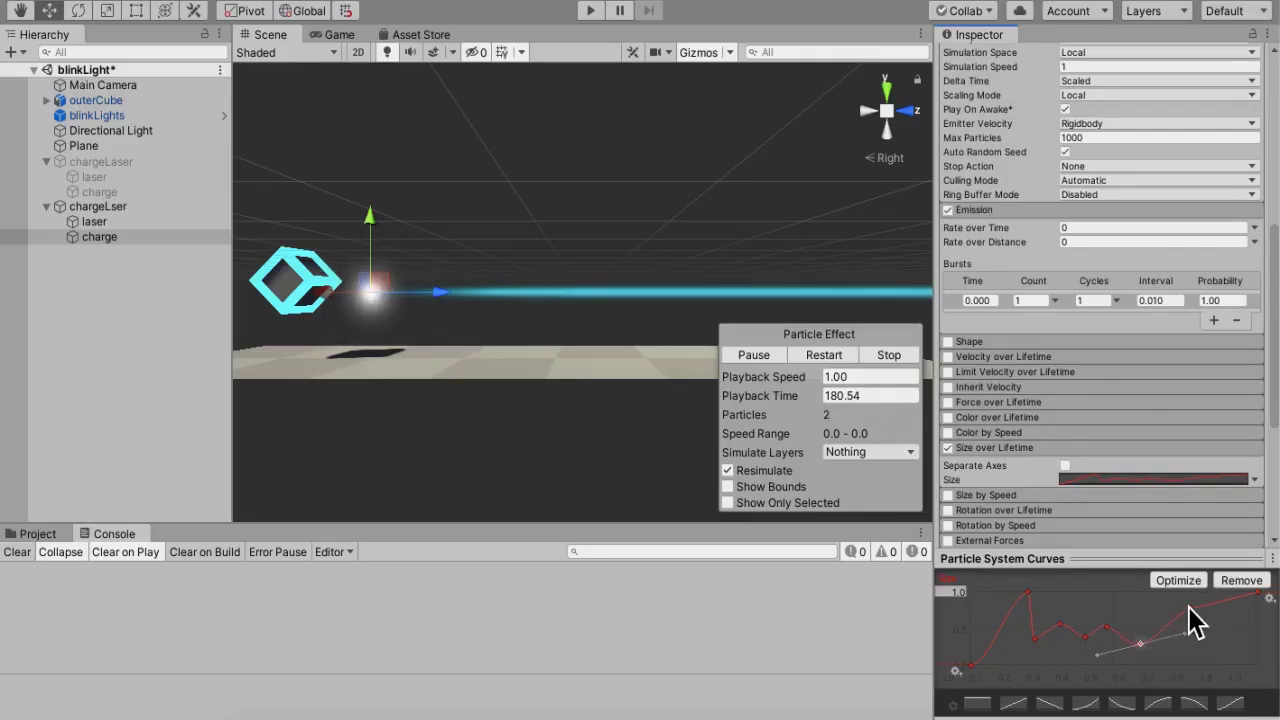
pyautogui.moveTo(1191, 609); pyautogui.dragTo(1177, 637)
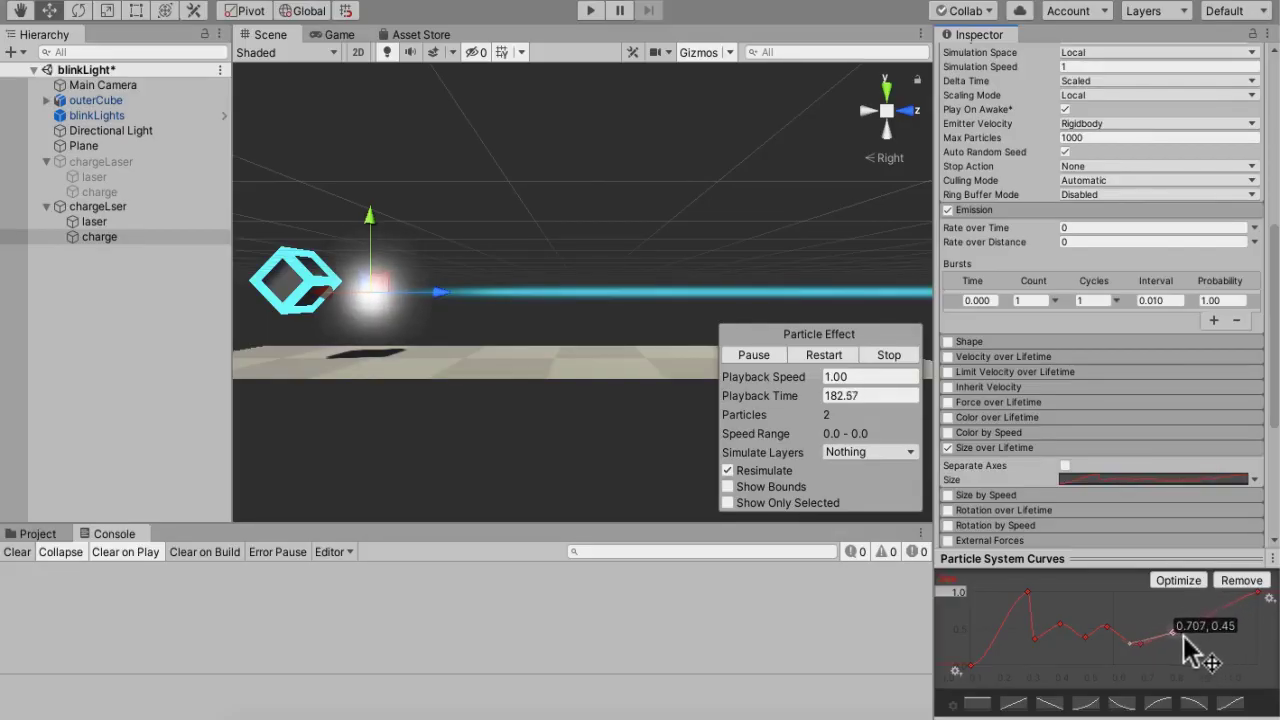
# Add a key near the curve's end, lower it to about 0.28, and select the final key.
pyautogui.rightClick(1232, 622)
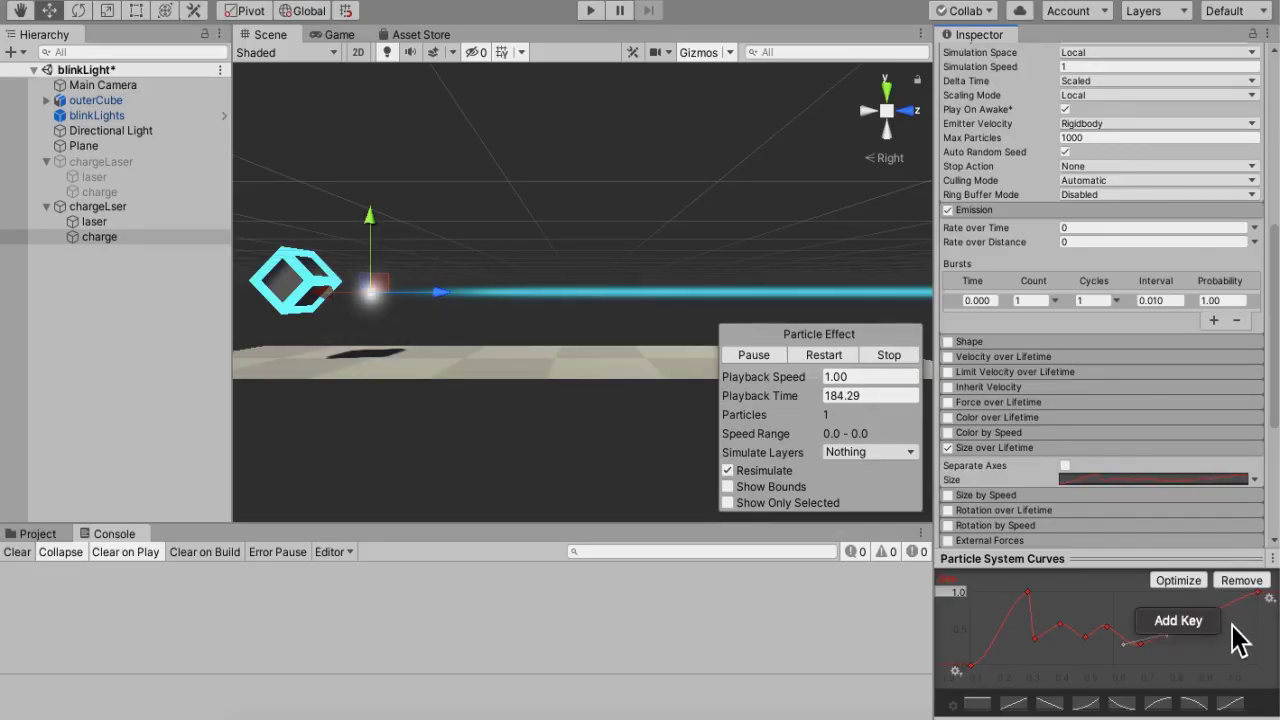
pyautogui.click(1180, 620)
pyautogui.moveTo(1237, 626)
pyautogui.mouseDown()
pyautogui.moveTo(1206, 651)
pyautogui.moveTo(1256, 688)
pyautogui.mouseUp()
pyautogui.click(1258, 596)
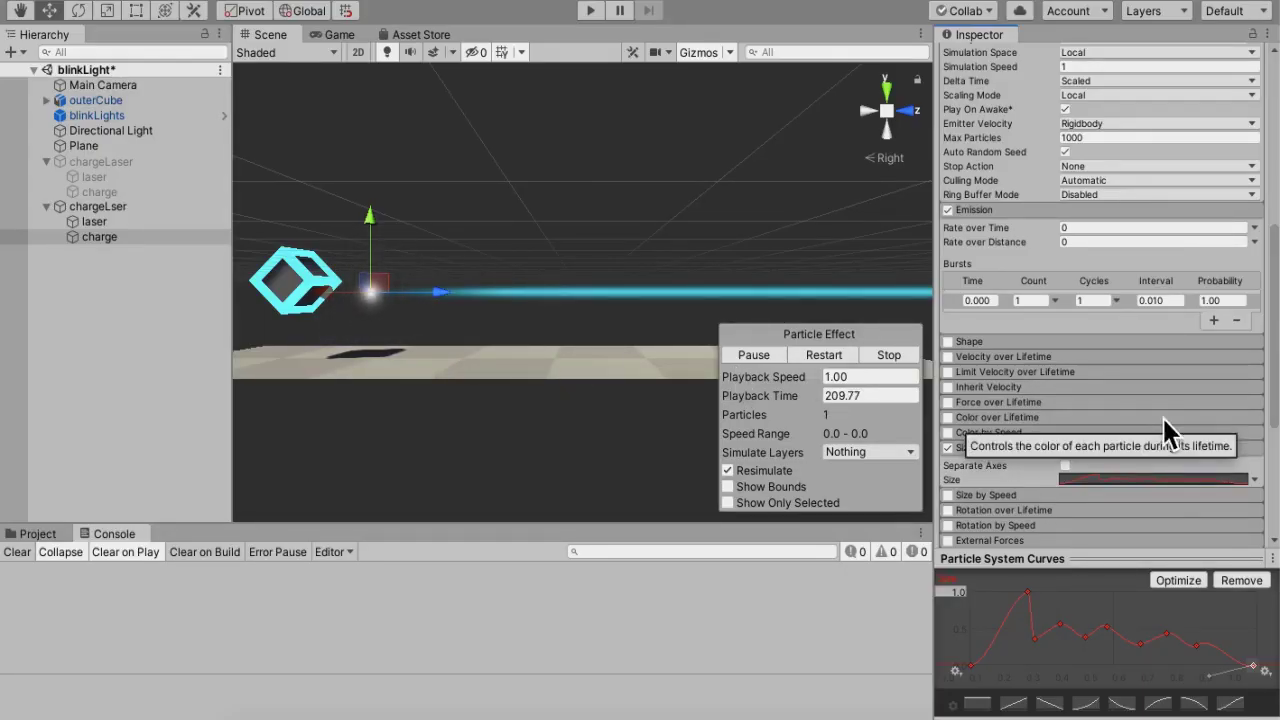
# Set the charge's Start Color to cyan 0FD3E7 and turn off Looping.
pyautogui.scroll(3, 1162, 416)
pyautogui.scroll(5, 1162, 416)
pyautogui.scroll(4, 1162, 416)
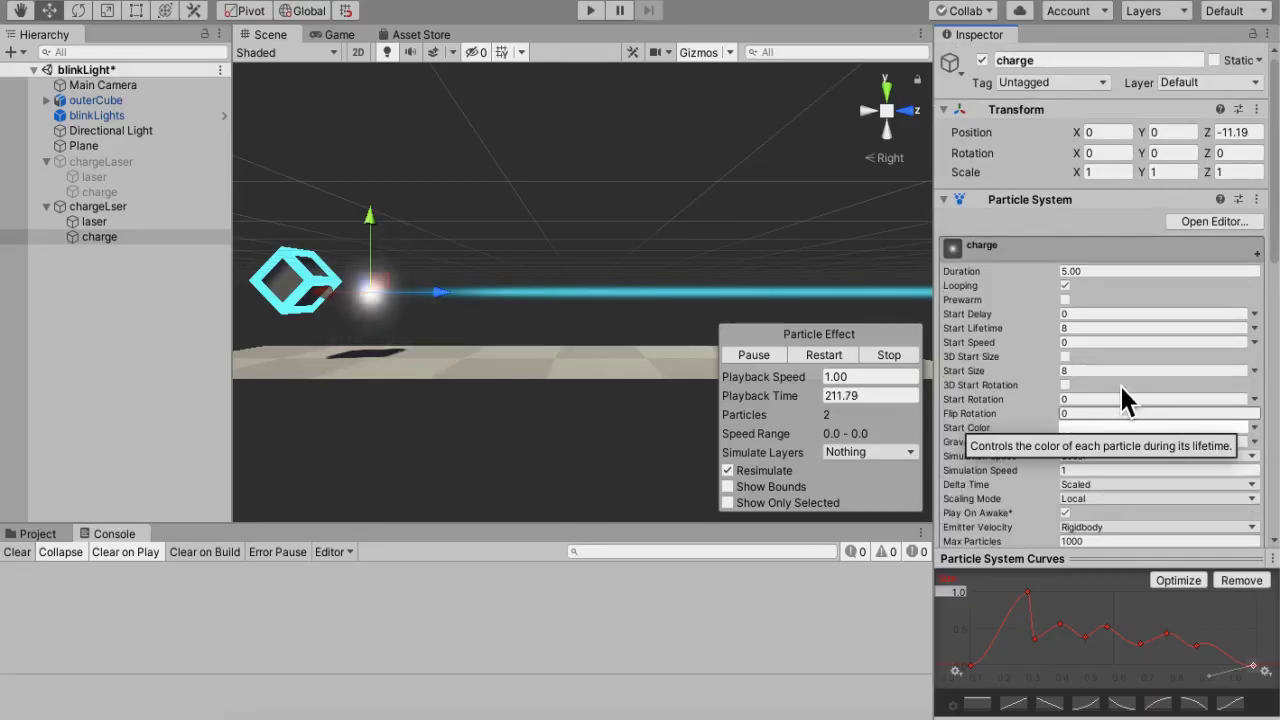
pyautogui.click(1128, 428)
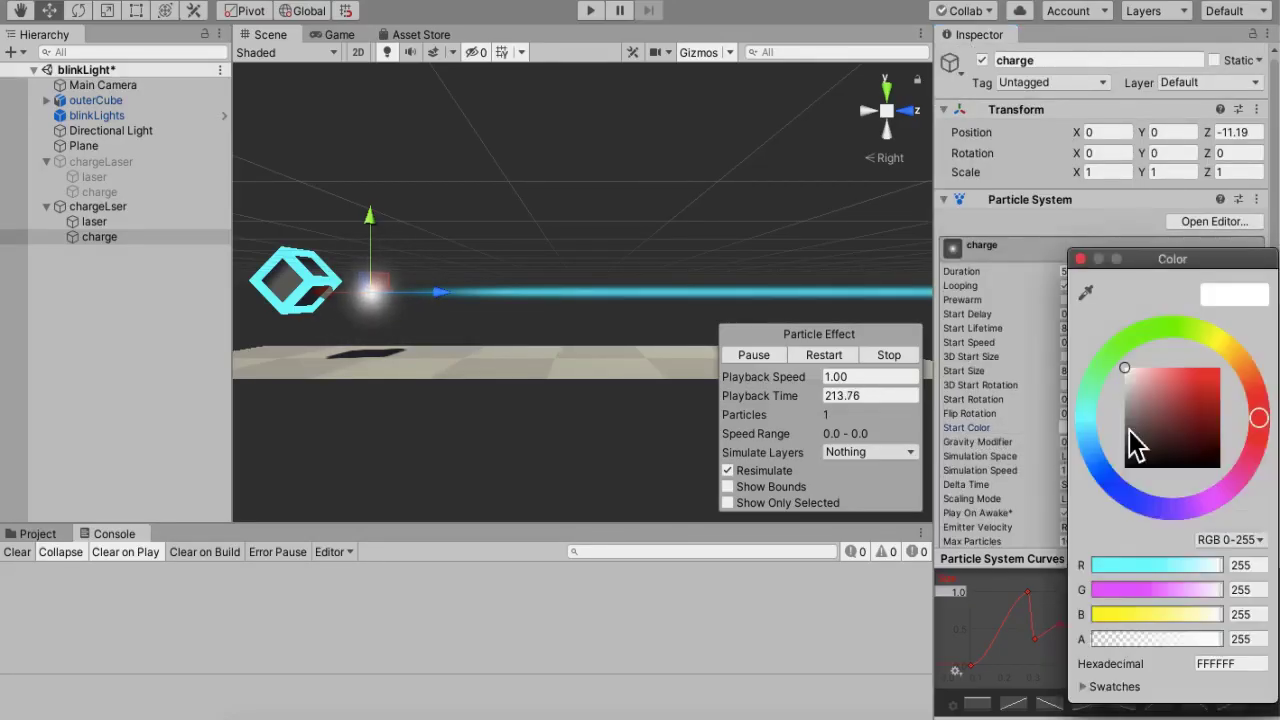
pyautogui.click(1093, 427)
pyautogui.click(1213, 385)
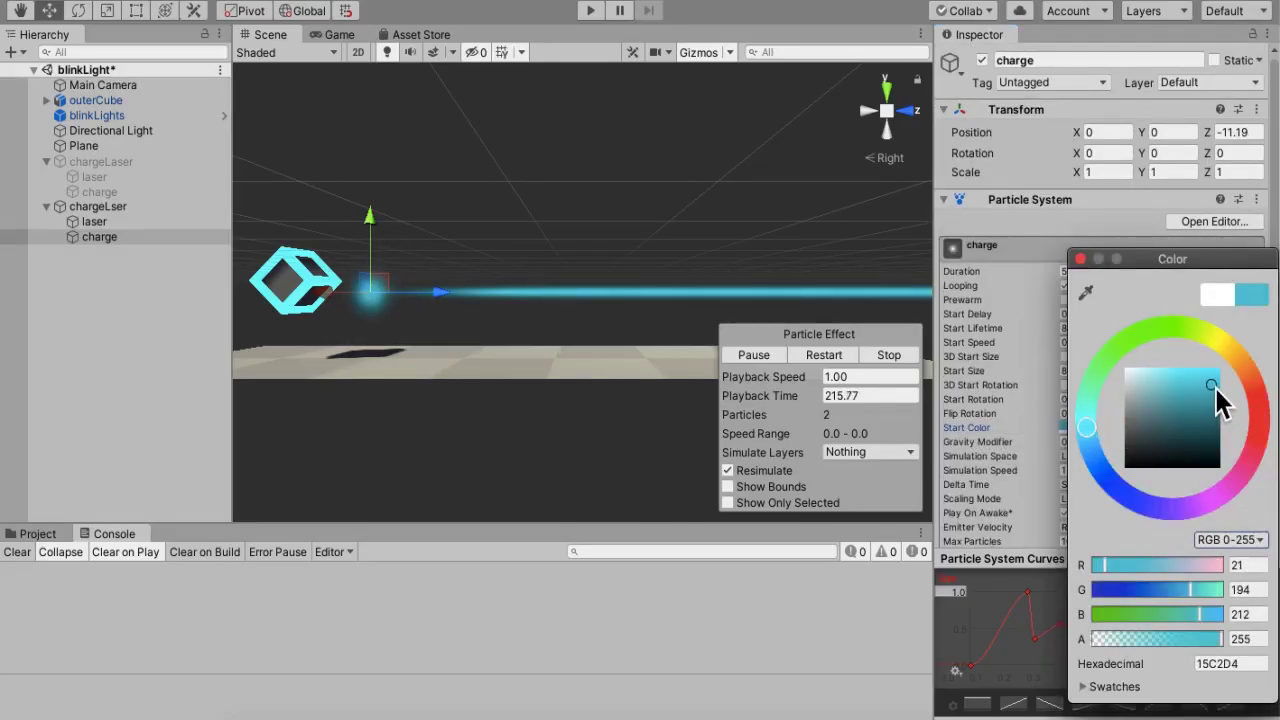
pyautogui.click(1214, 378)
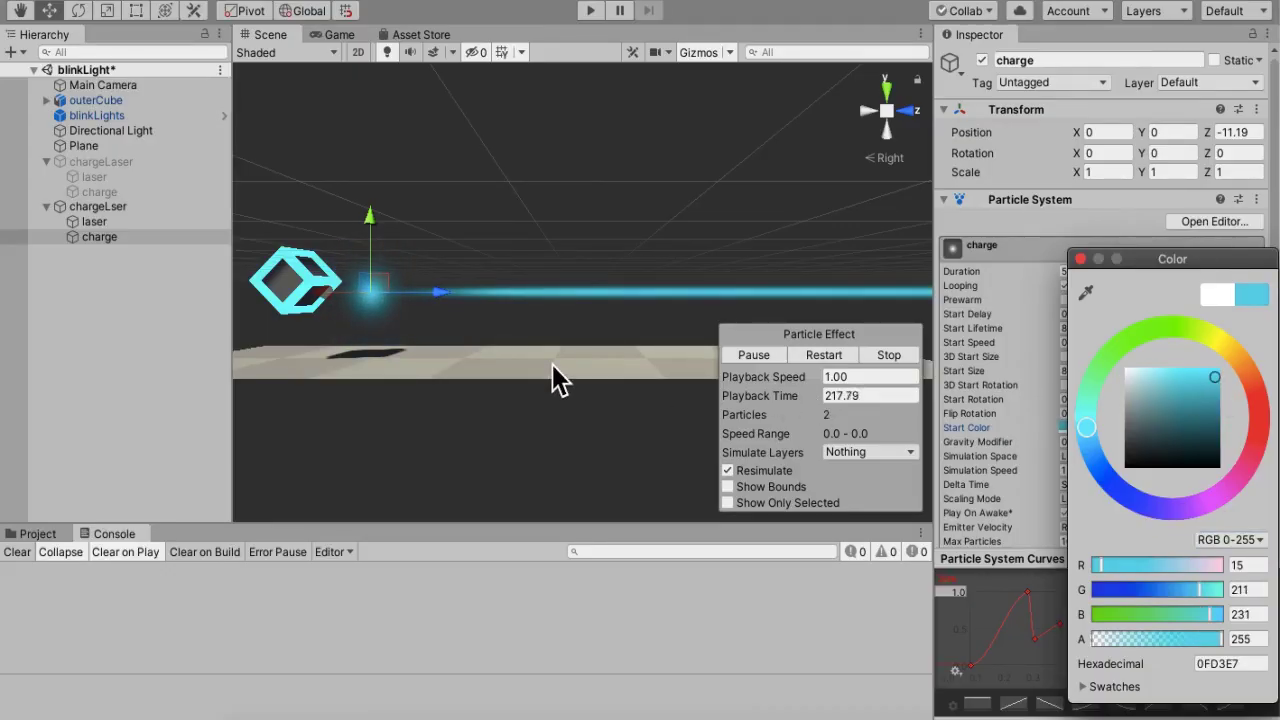
pyautogui.click(1033, 231)
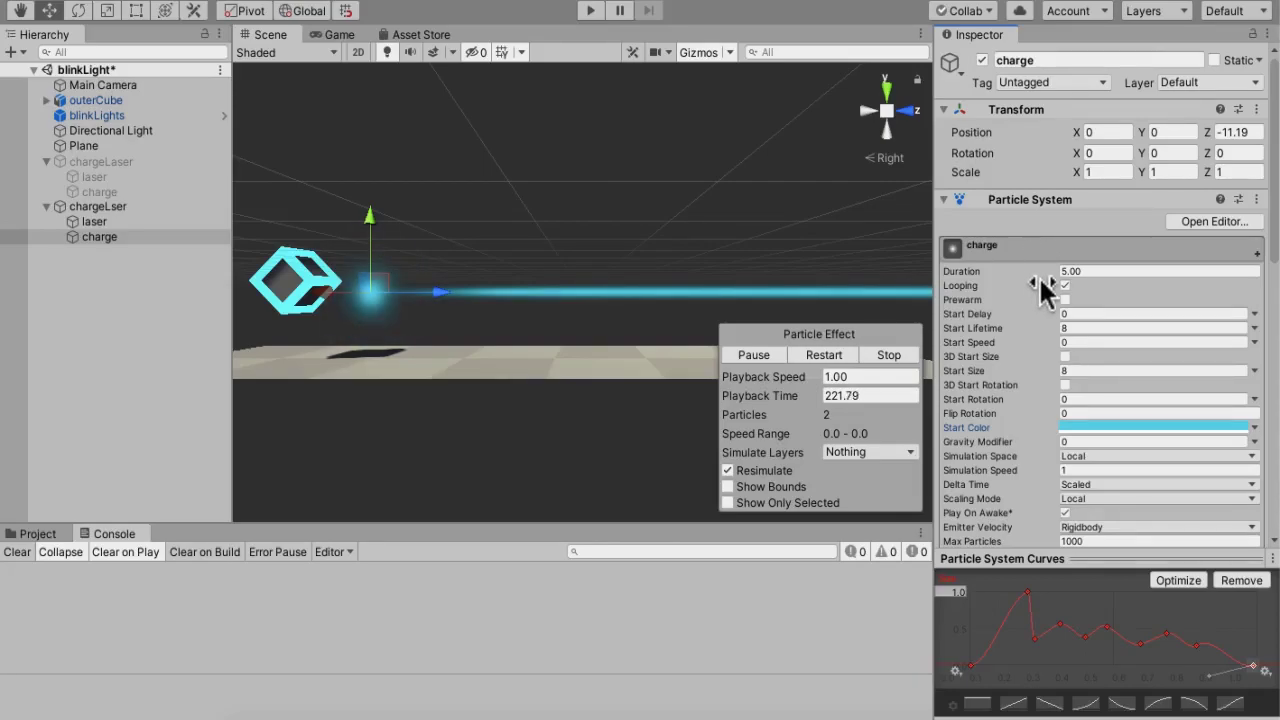
pyautogui.click(1065, 286)
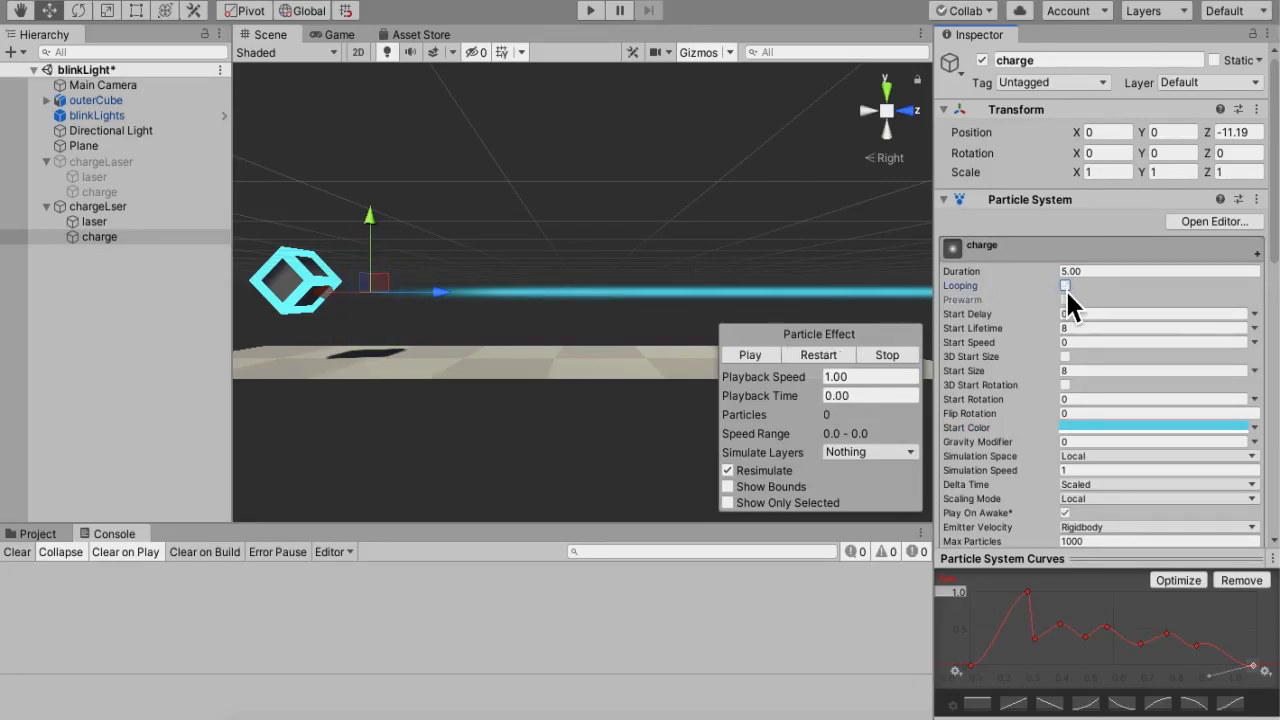
# Turn off Looping on the laser, then test the one-shot effect in Play mode.
pyautogui.click(170, 222)
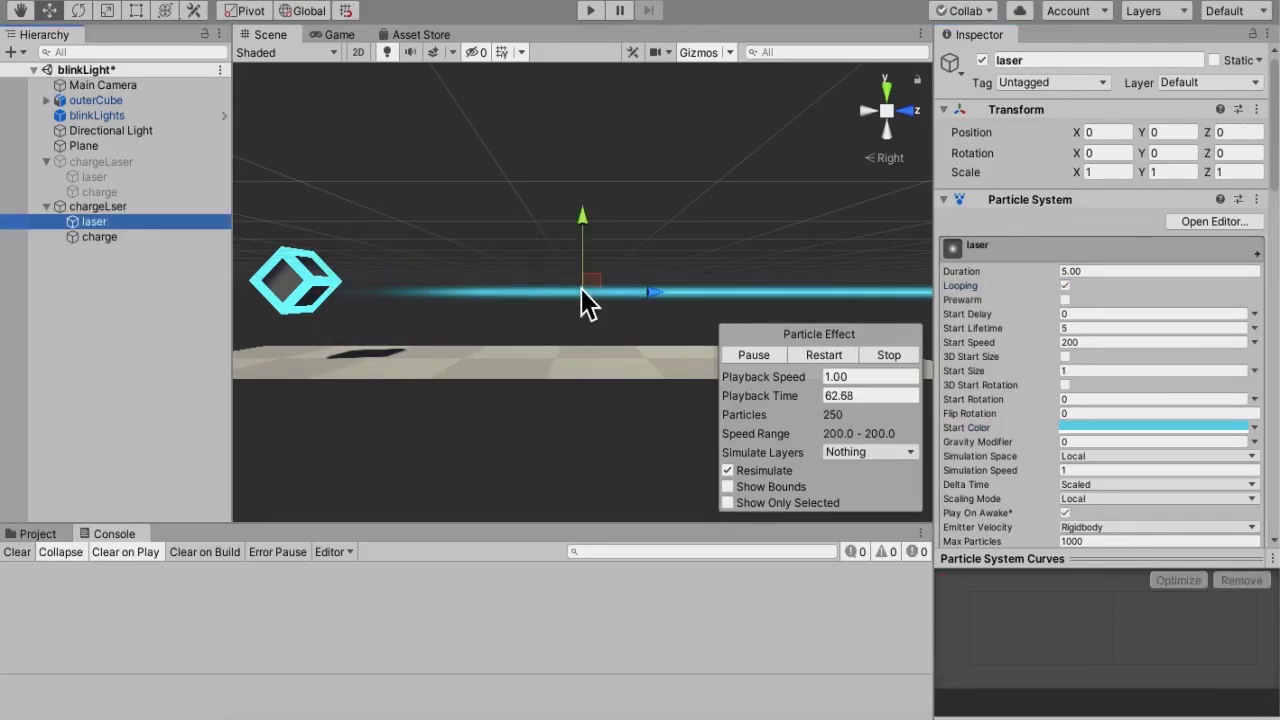
pyautogui.click(1065, 286)
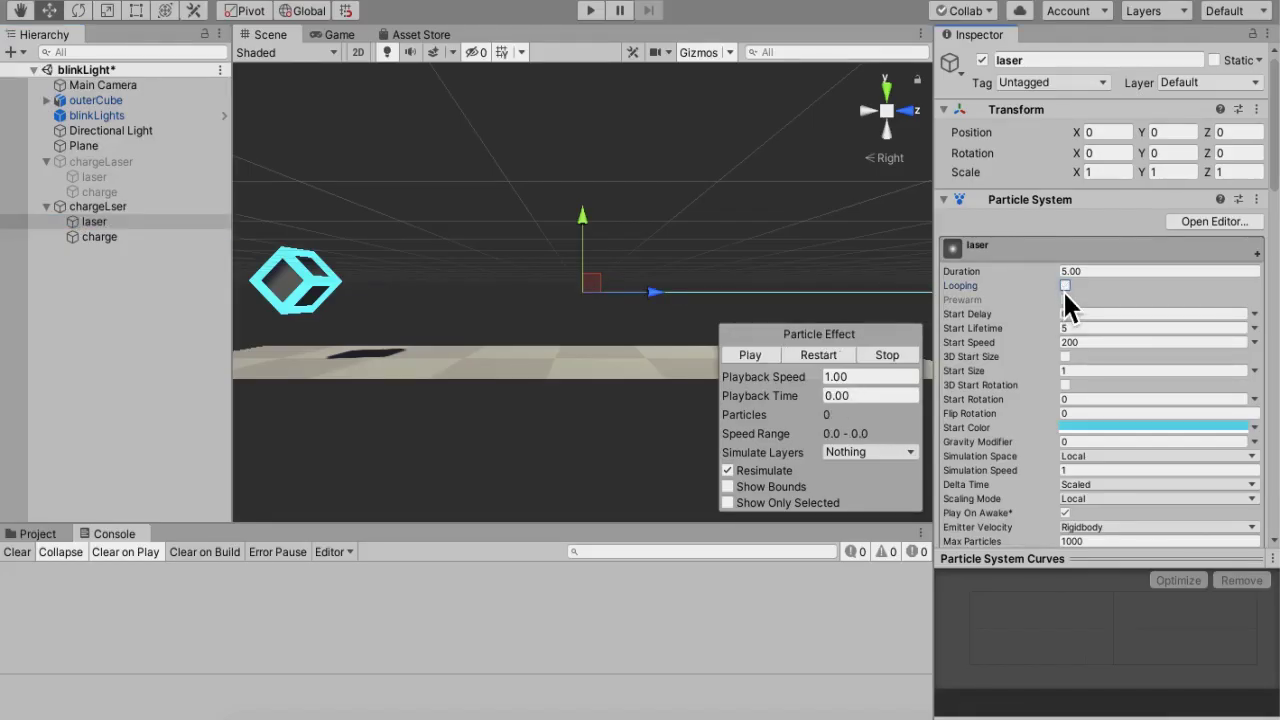
pyautogui.click(590, 11)
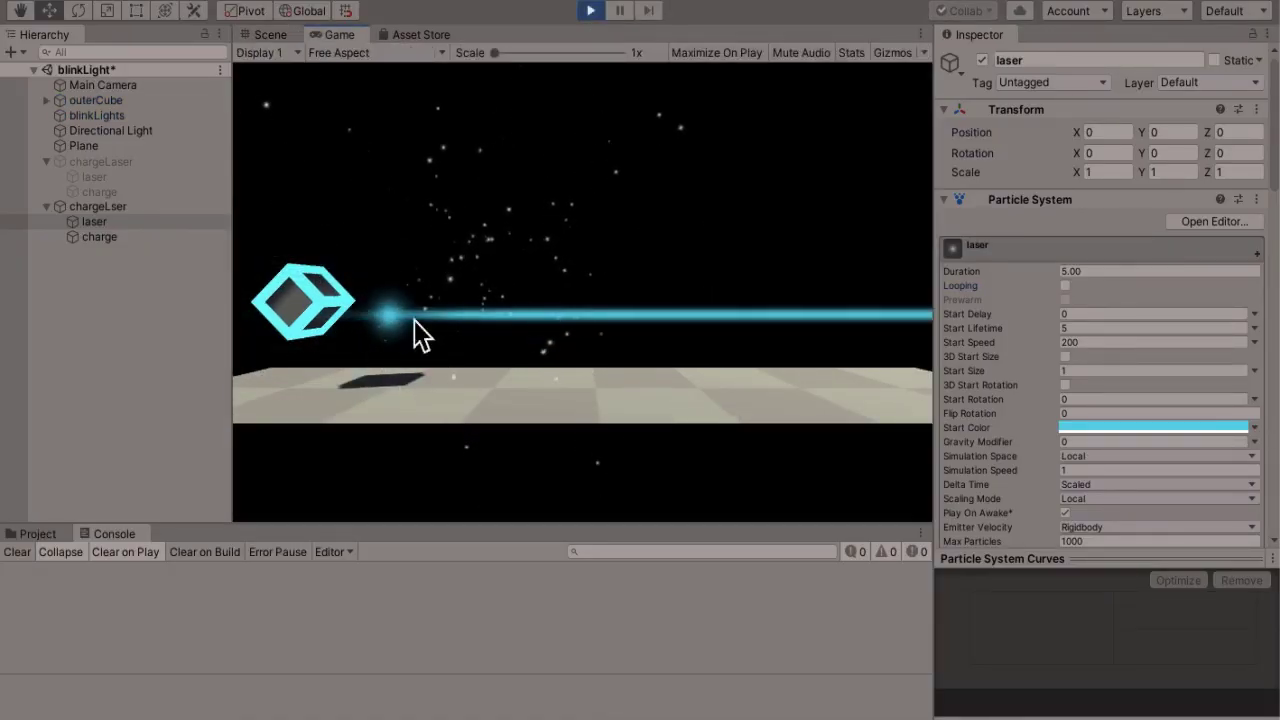
pyautogui.click(592, 13)
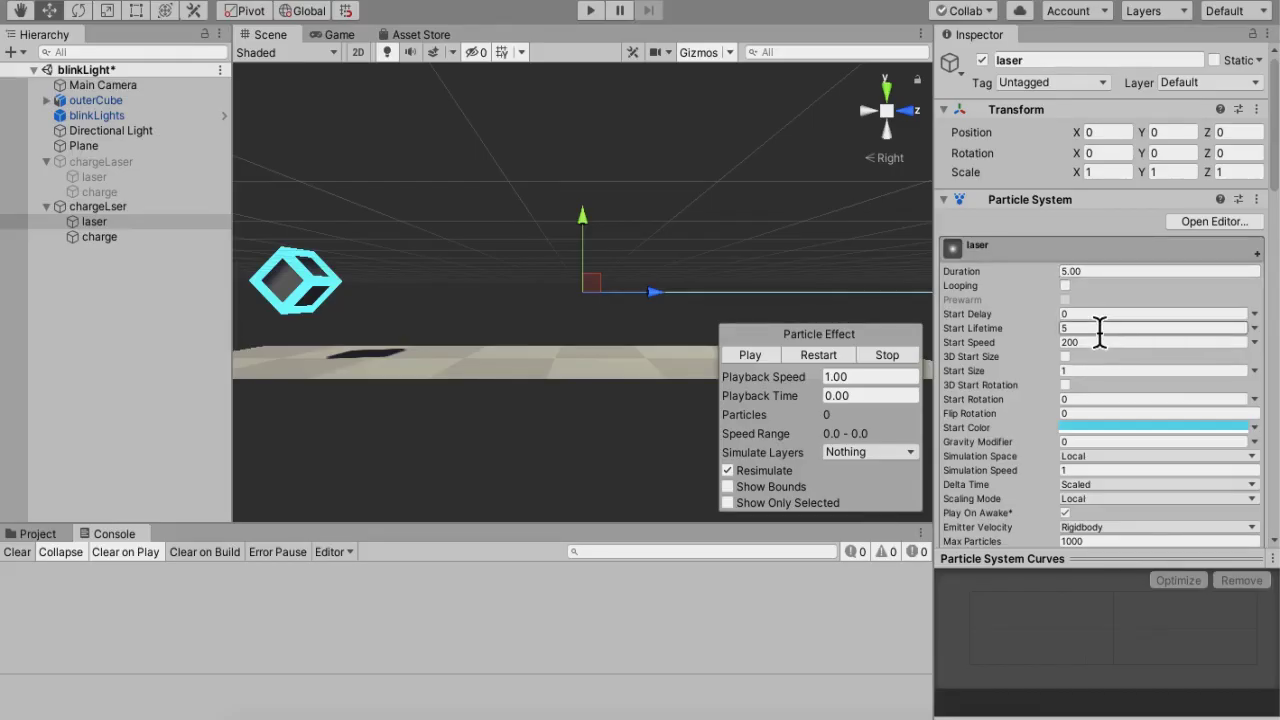
# Set the laser's Start Lifetime to 6, Duration to 6 and Start Delay to 2.
pyautogui.click(1099, 330)
pyautogui.write('6')
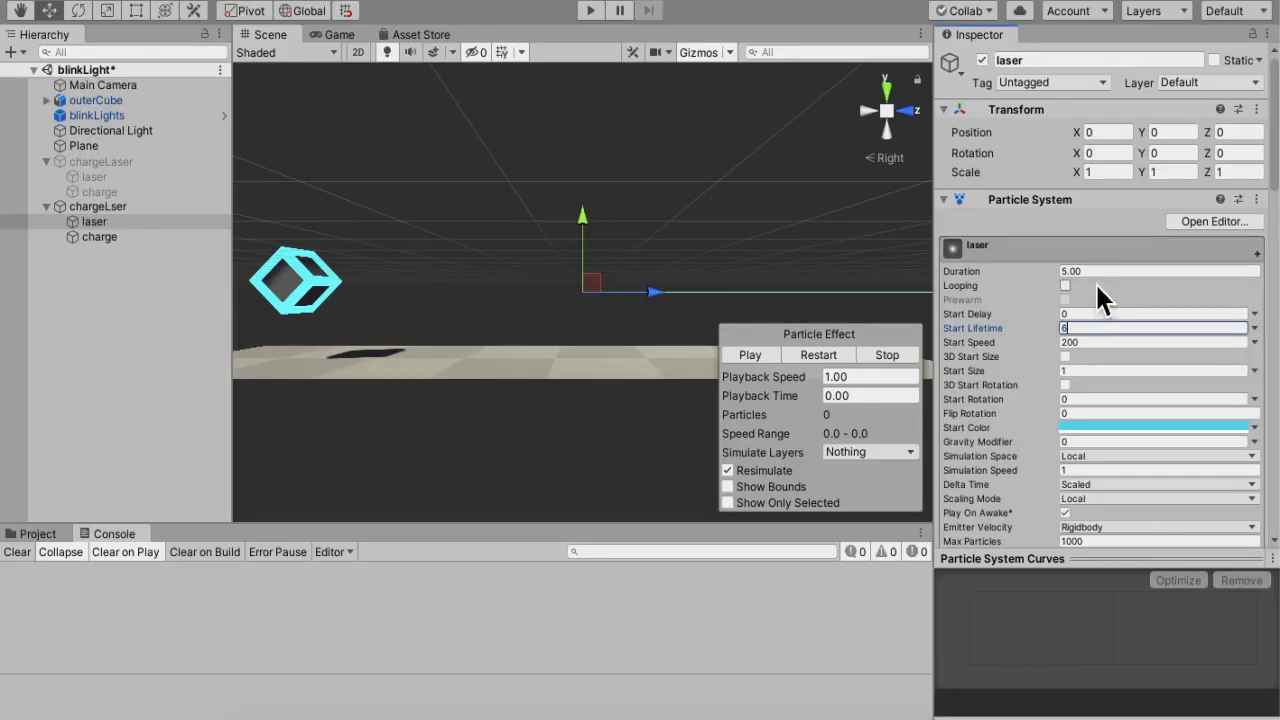
pyautogui.click(1096, 273)
pyautogui.write('6')
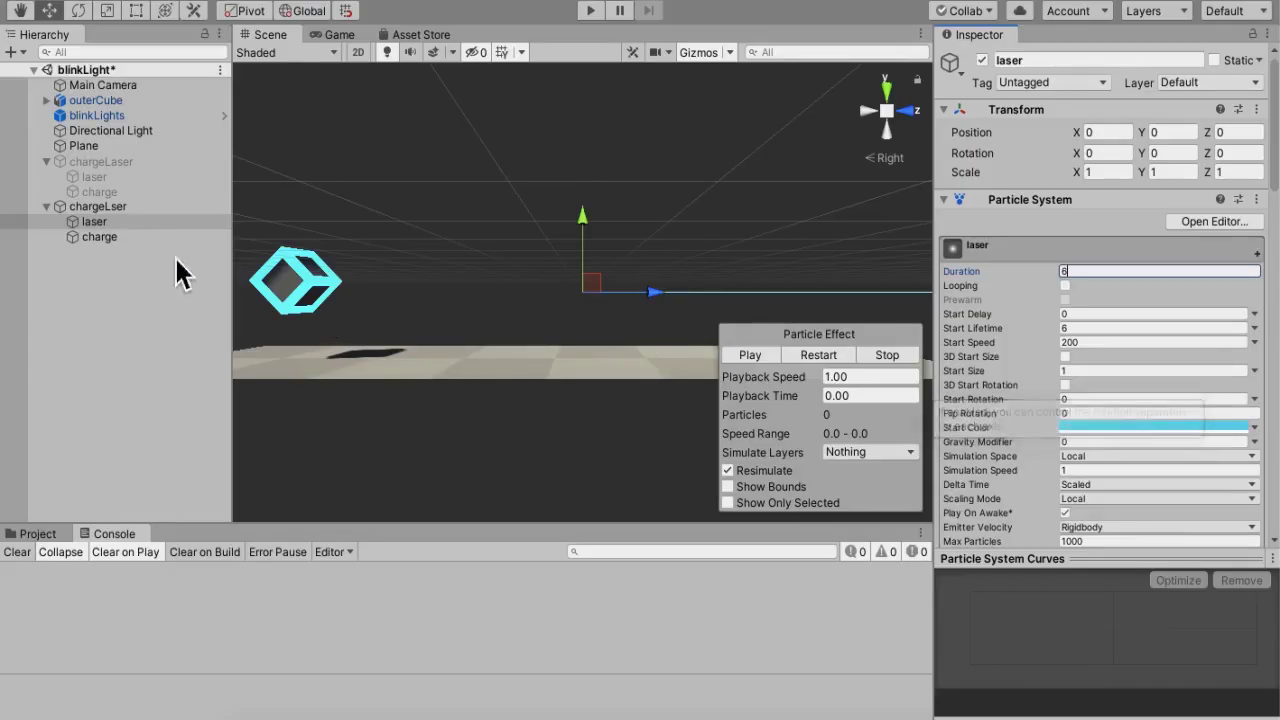
pyautogui.click(1092, 314)
pyautogui.write('2')
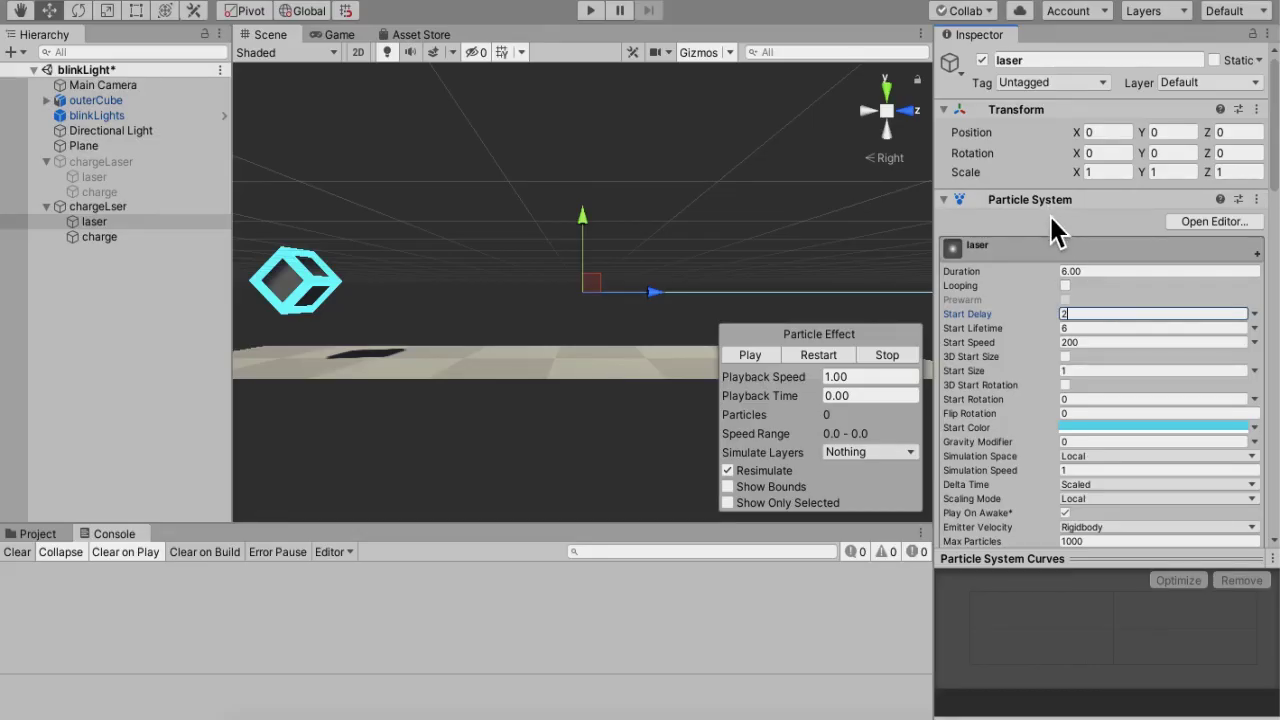
pyautogui.click(94, 240)
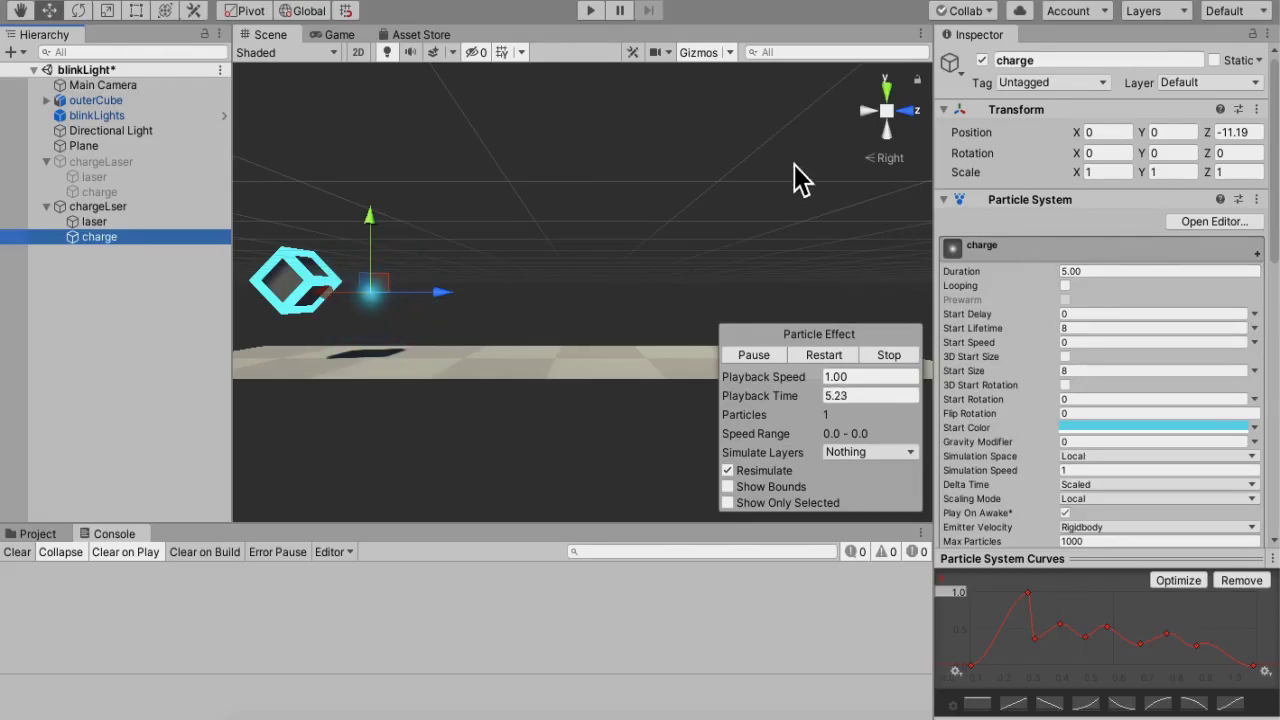
# Move the charge ball back inside the cube to Position Z -12.91 and test-play the scene.
pyautogui.moveTo(462, 292); pyautogui.dragTo(420, 300)
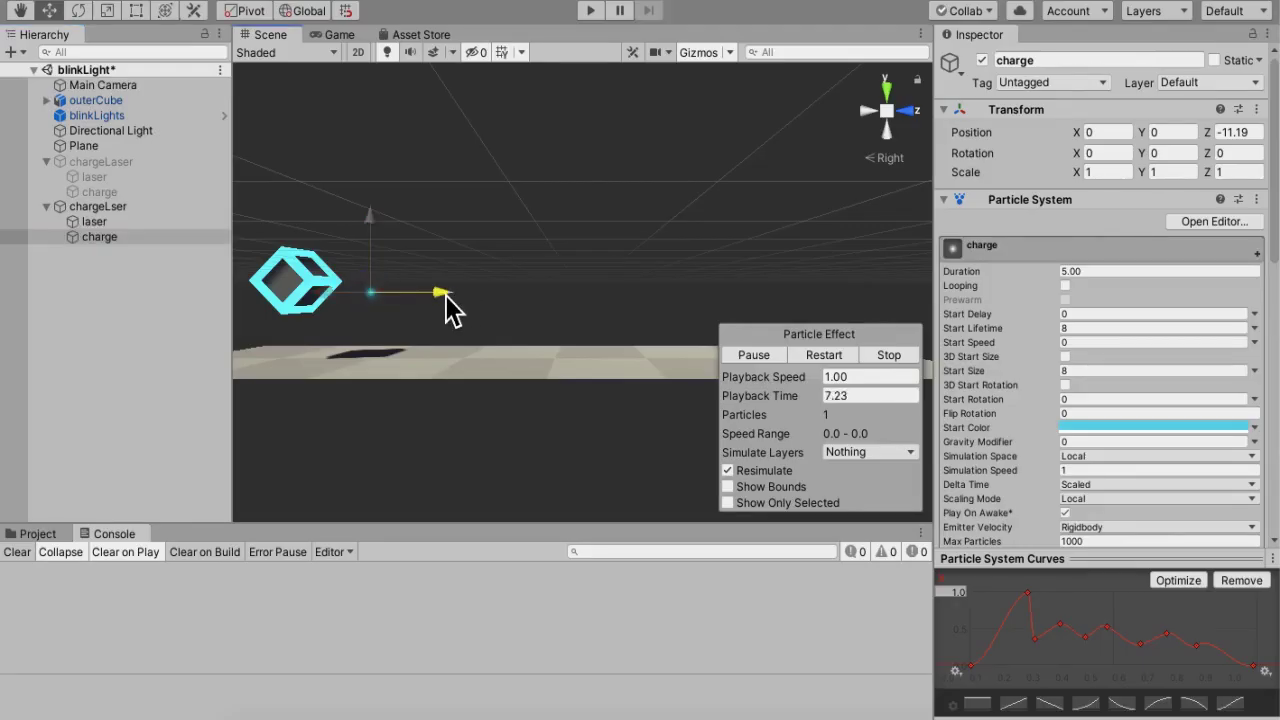
pyautogui.click(597, 16)
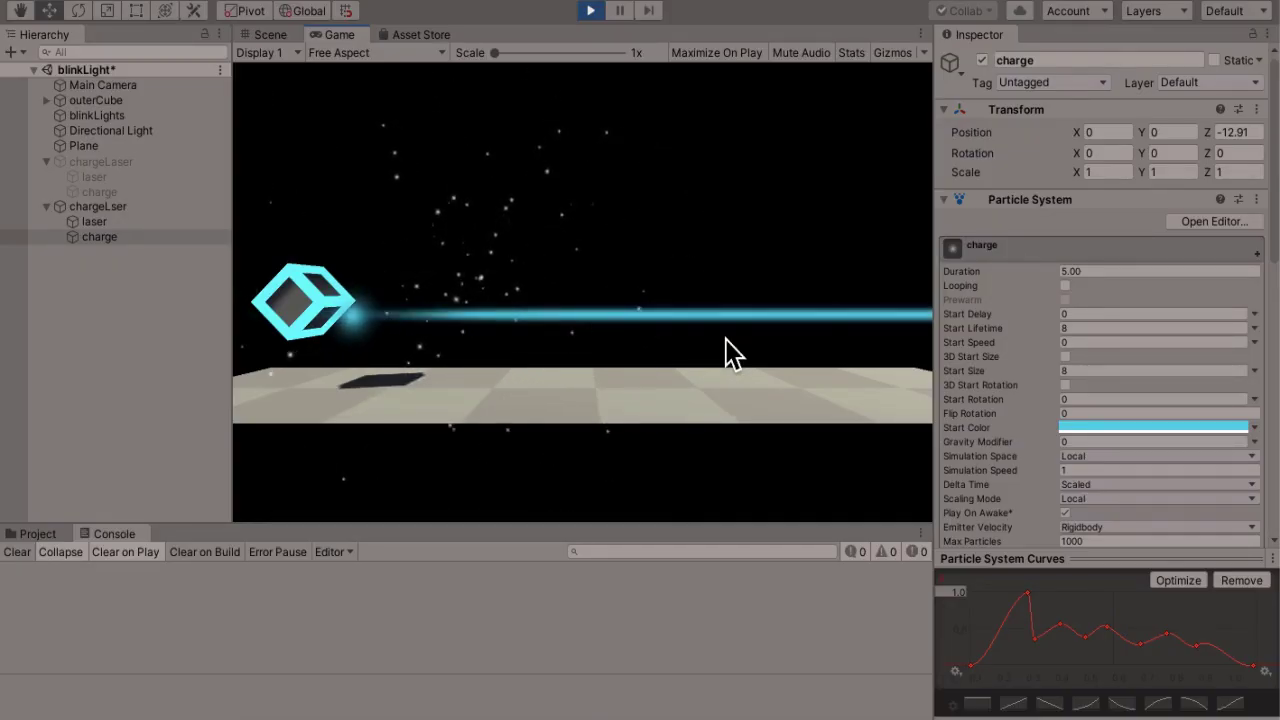
pyautogui.click(594, 12)
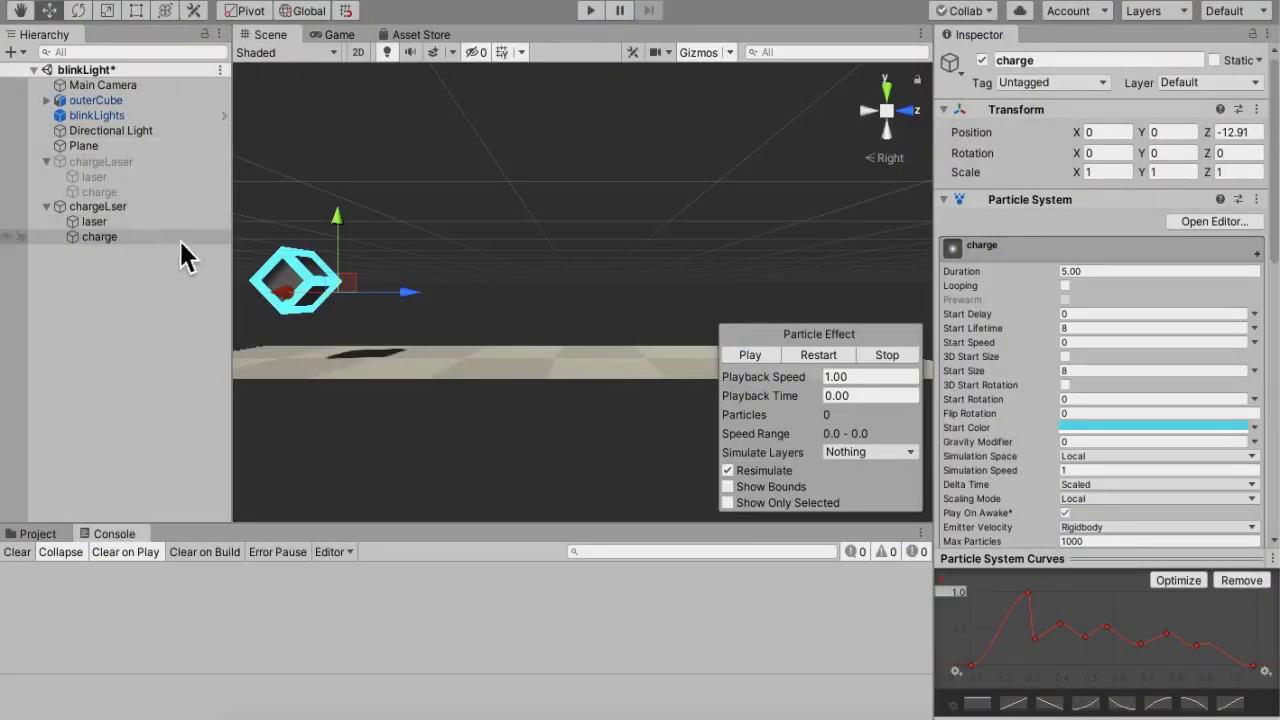
# Inspect the peak of the charge size curve and play-test the sequence again.
pyautogui.click(1029, 594)
pyautogui.click(588, 14)
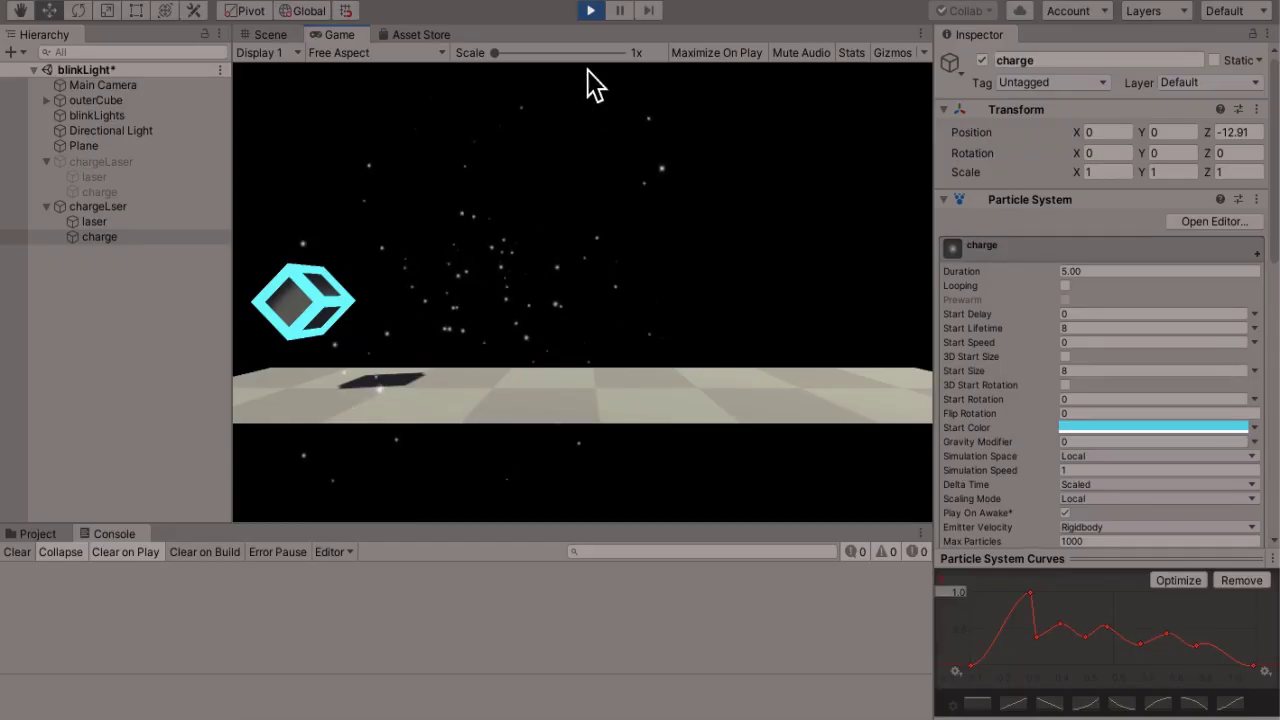
pyautogui.click(590, 10)
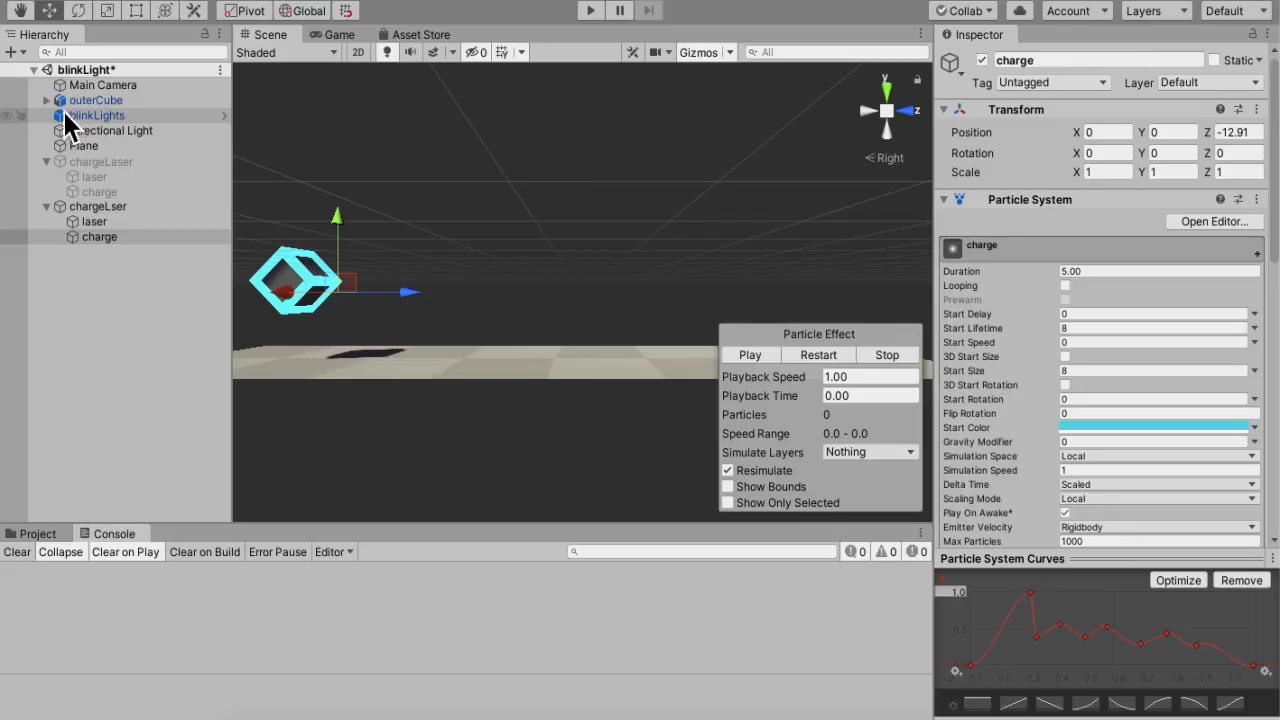
# Deactivate outerCube and add a new 3D cube to the scene.
pyautogui.click(90, 101)
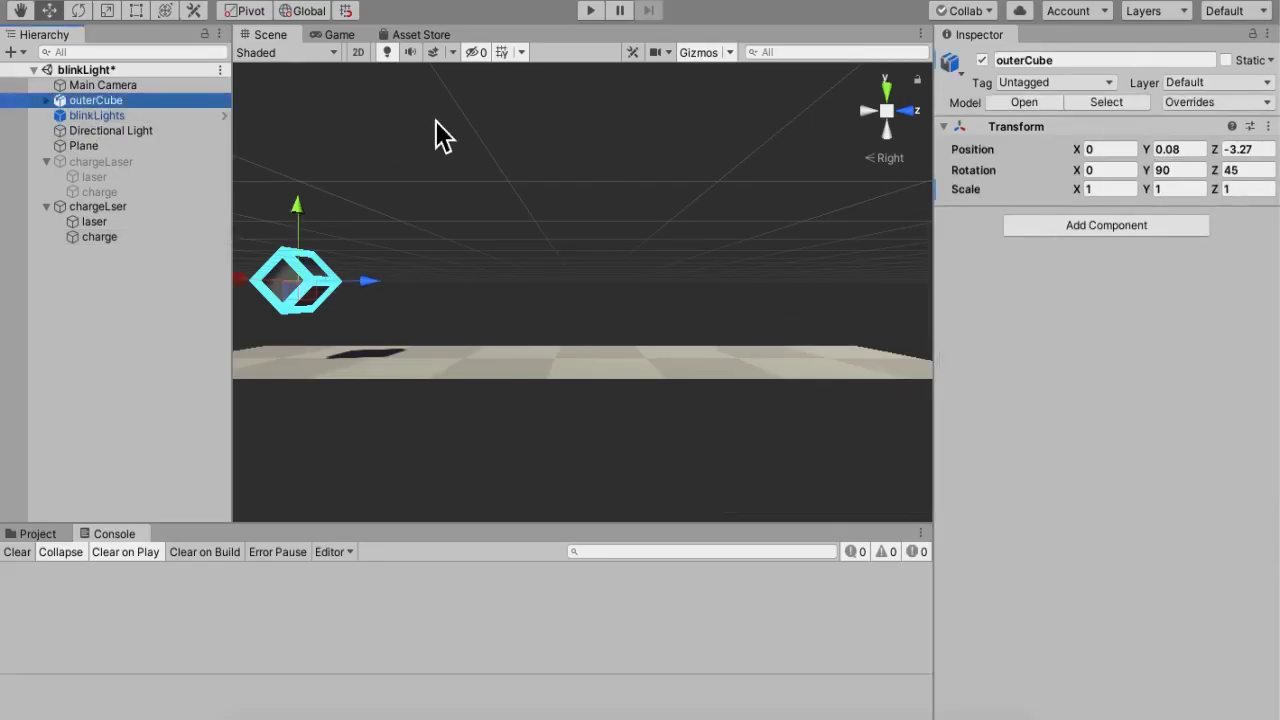
pyautogui.click(982, 61)
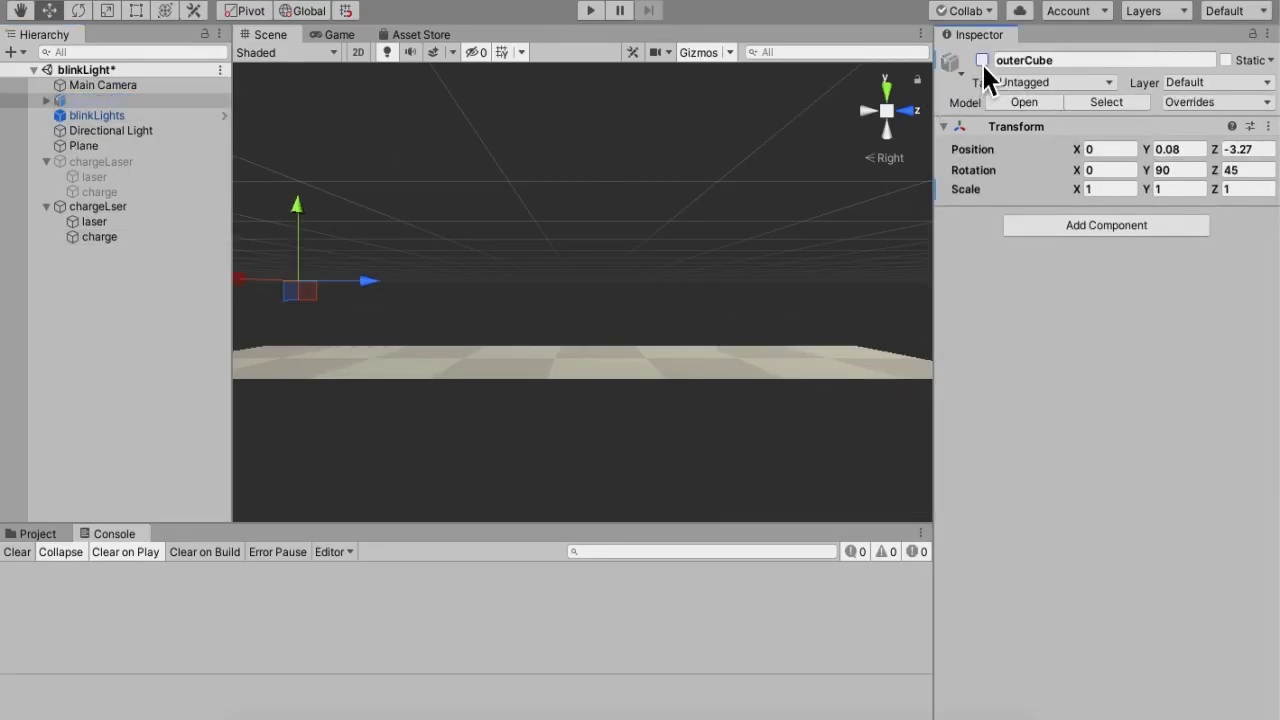
pyautogui.click(14, 52)
pyautogui.moveTo(17, 101)
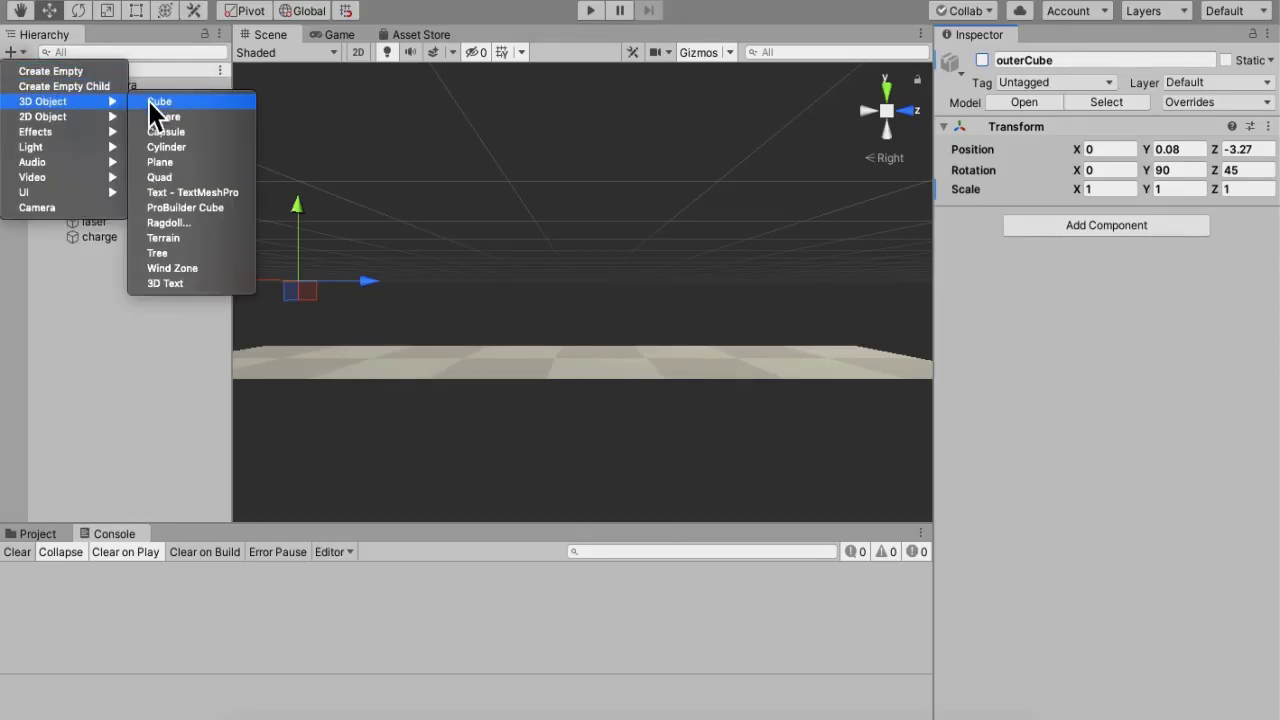
pyautogui.click(156, 104)
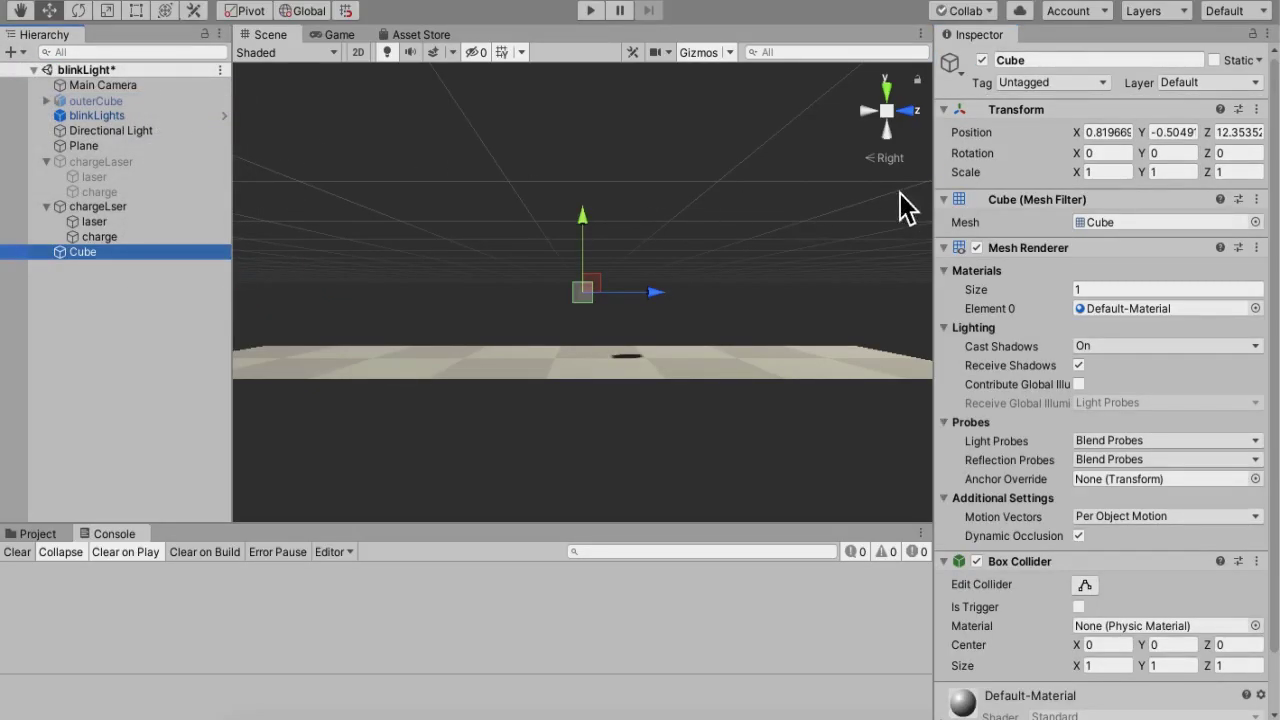
# Scale the new cube to 2, 2, 2, place it at Z -2.28, and play-test the laser.
pyautogui.click(1104, 174)
pyautogui.press('Tab')
pyautogui.write('2')
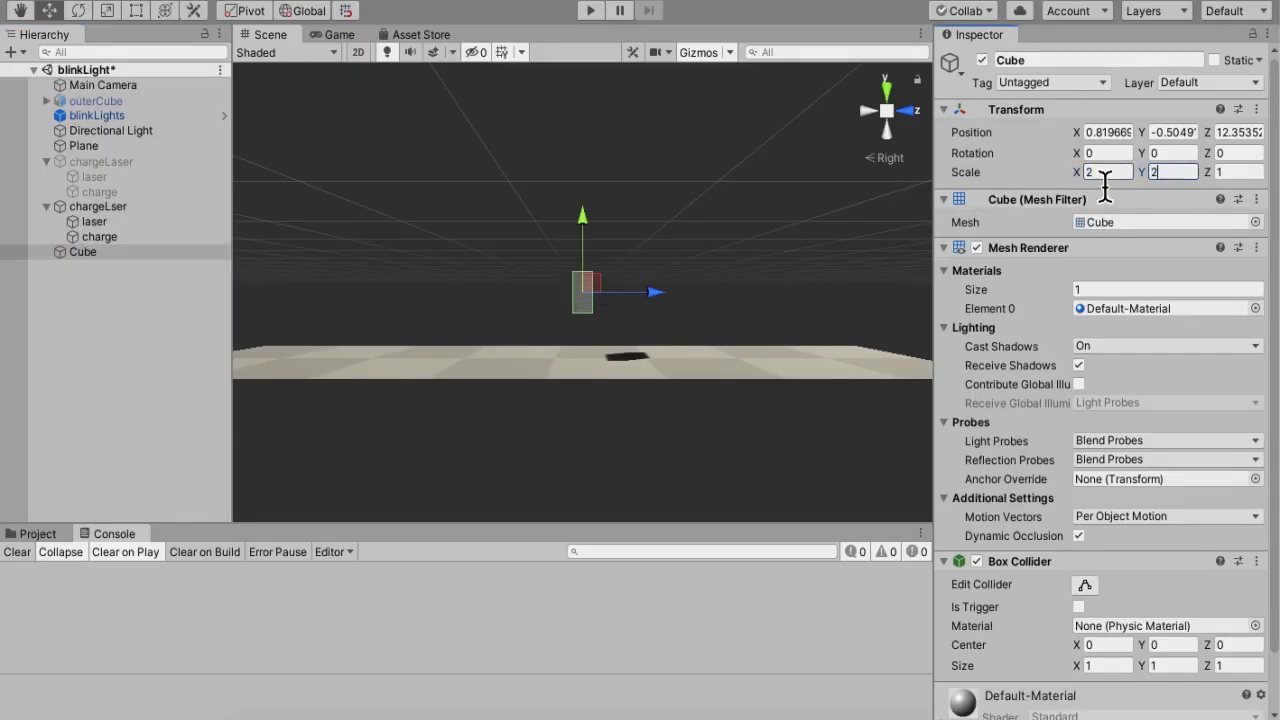
pyautogui.press('Tab')
pyautogui.write('2')
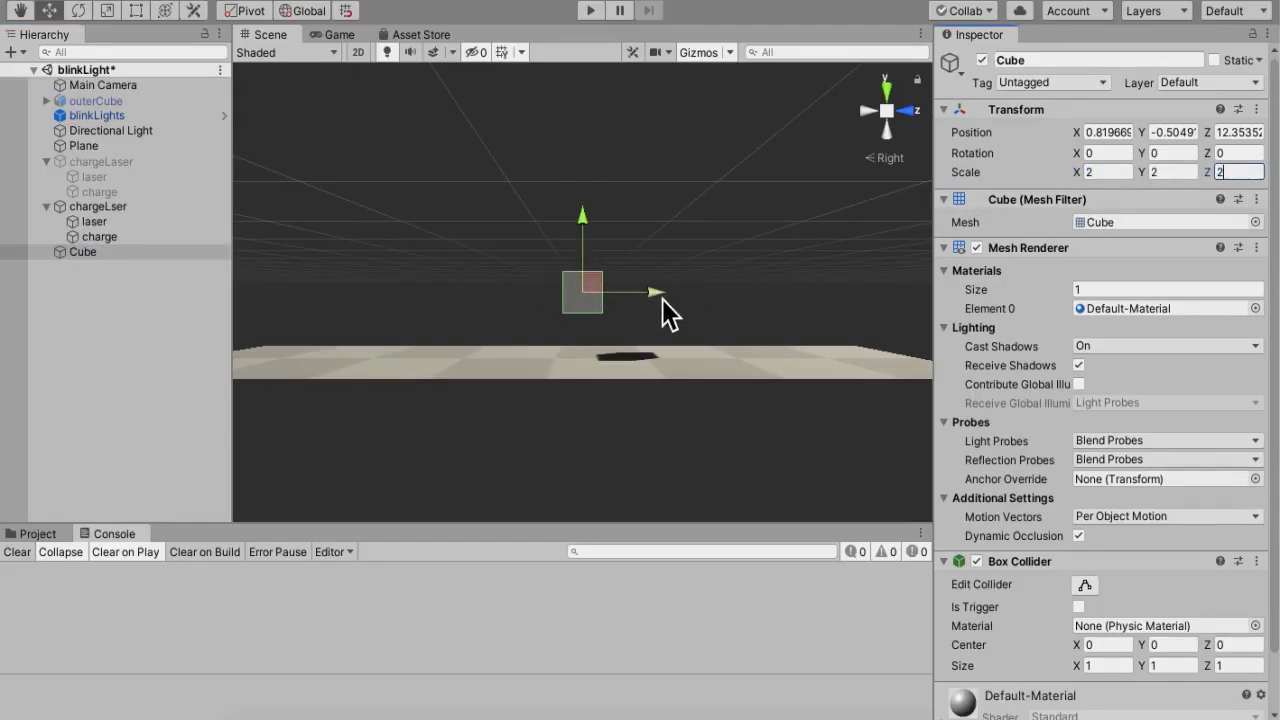
pyautogui.moveTo(660, 294); pyautogui.dragTo(388, 296)
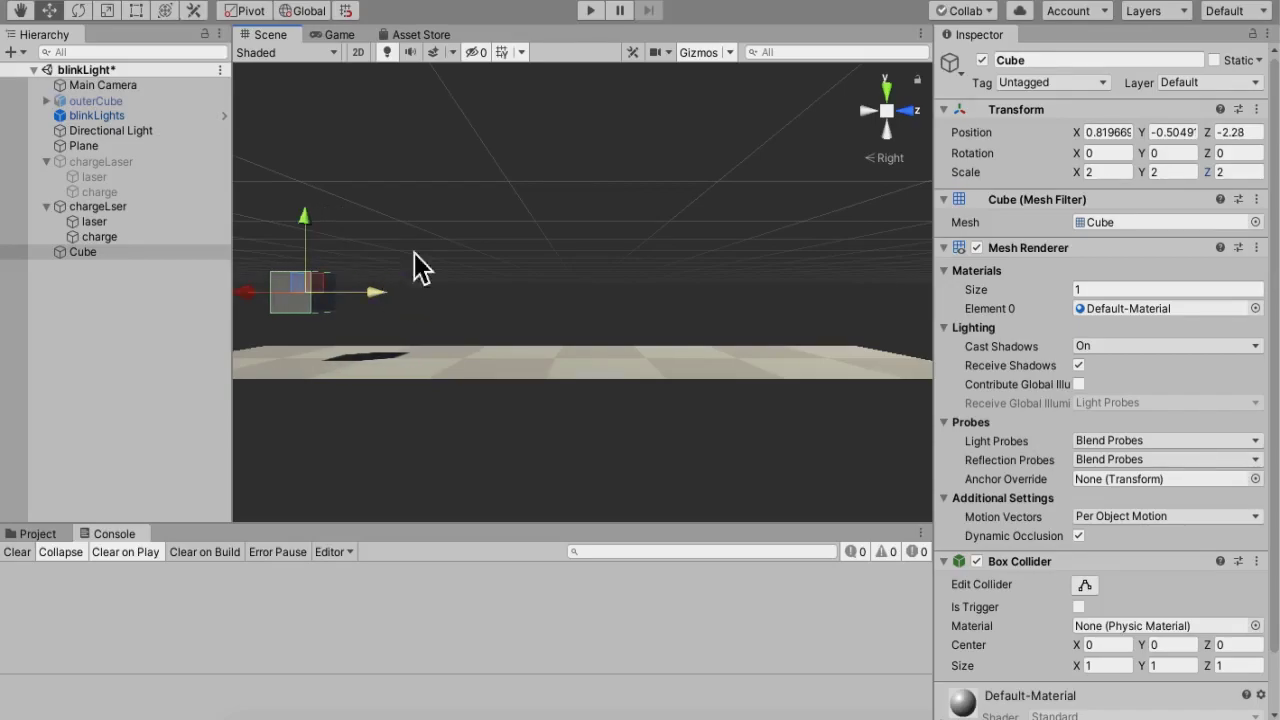
pyautogui.click(587, 22)
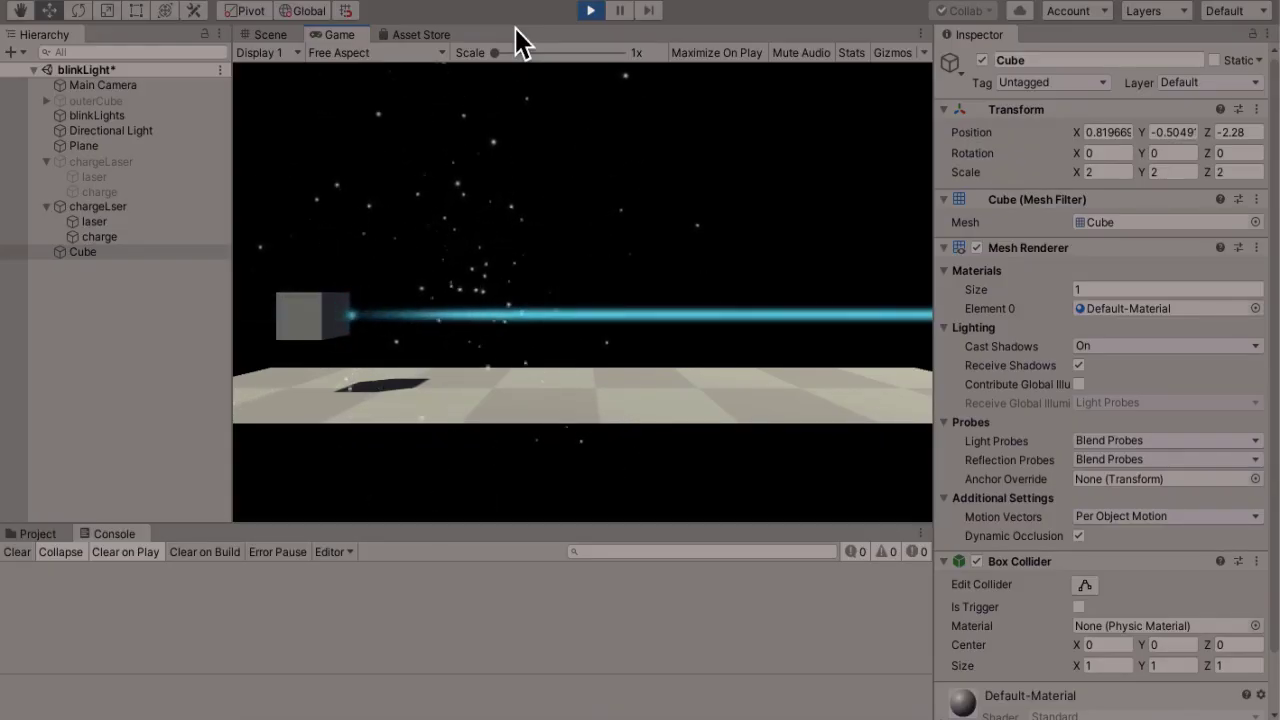
pyautogui.click(591, 12)
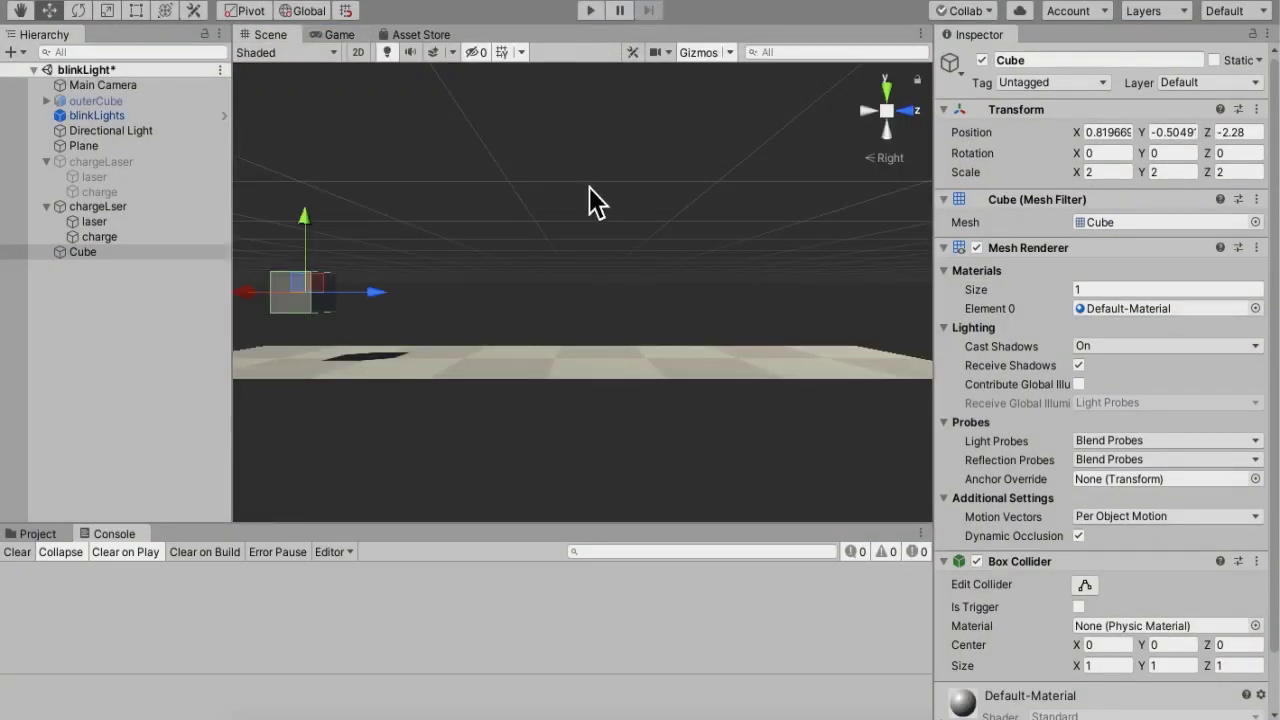